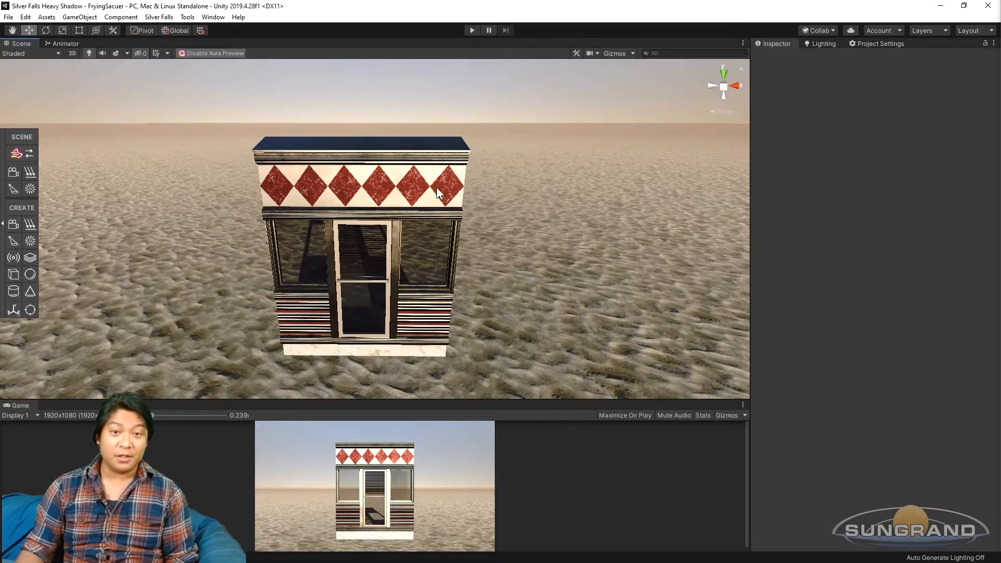
Examine the door wall module from the front, side and above, and compare it with the Interior Frying Saucer map
{"action": "scroll", "coordinate": [497, 196], "scroll_direction": "up", "scroll_amount": 3}
{"action": "left_click_drag", "start_coordinate": [497, 196], "coordinate": [452, 204], "text": "alt"}
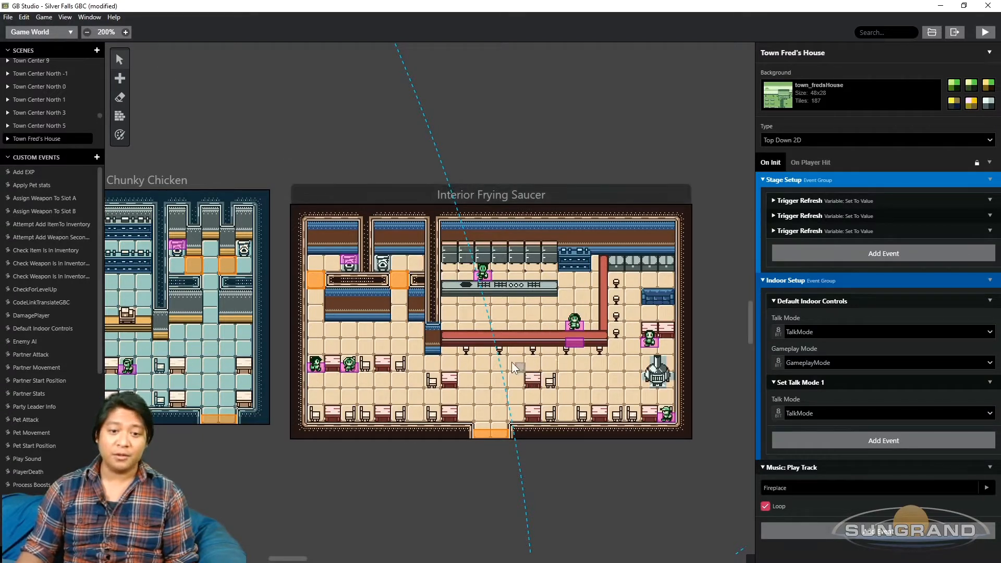
{"action": "scroll", "coordinate": [498, 347], "scroll_direction": "up", "scroll_amount": 1}
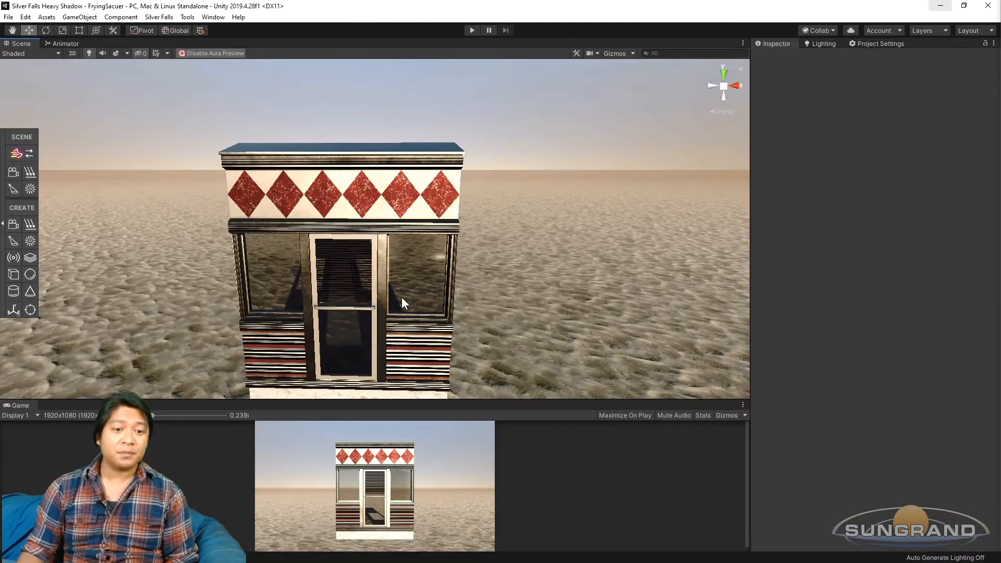
{"action": "scroll", "coordinate": [402, 299], "scroll_direction": "down", "scroll_amount": 4}
{"action": "mouse_move", "coordinate": [402, 299]}
{"action": "left_mouse_down", "text": "alt"}
{"action": "mouse_move", "coordinate": [387, 322]}
{"action": "mouse_move", "coordinate": [411, 308]}
{"action": "left_mouse_up", "text": "alt"}
{"action": "scroll", "coordinate": [386, 323], "scroll_direction": "up", "scroll_amount": 5}
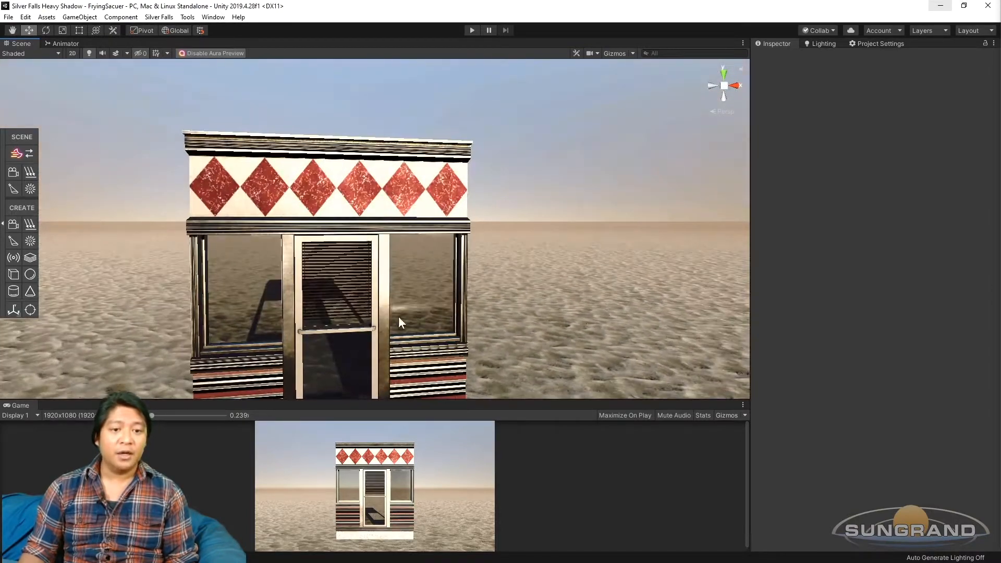
{"action": "middle_click_drag", "start_coordinate": [381, 327], "coordinate": [421, 278]}
{"action": "left_click_drag", "start_coordinate": [421, 295], "coordinate": [293, 361], "text": "alt"}
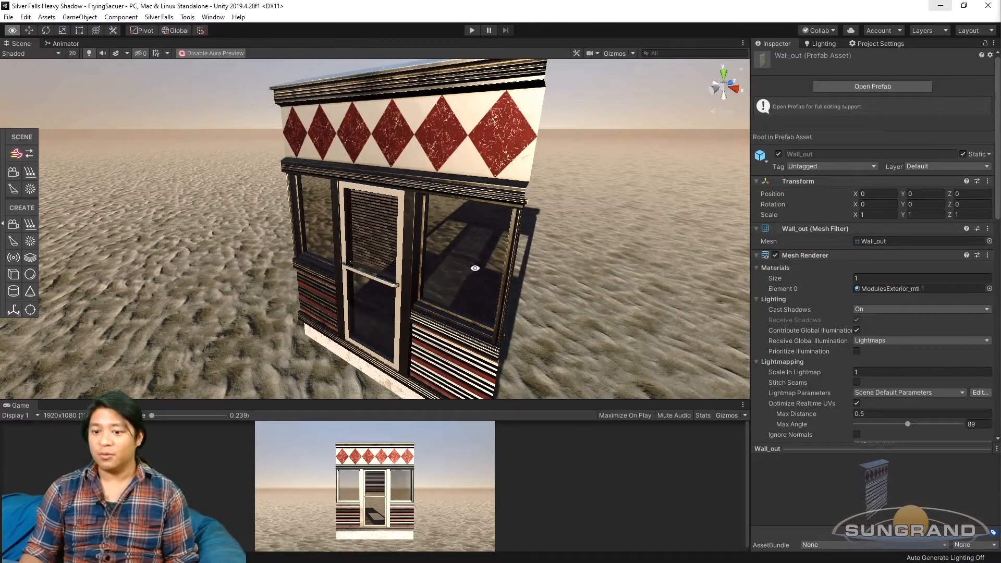
{"action": "left_click_drag", "start_coordinate": [553, 285], "coordinate": [573, 281], "text": "alt"}
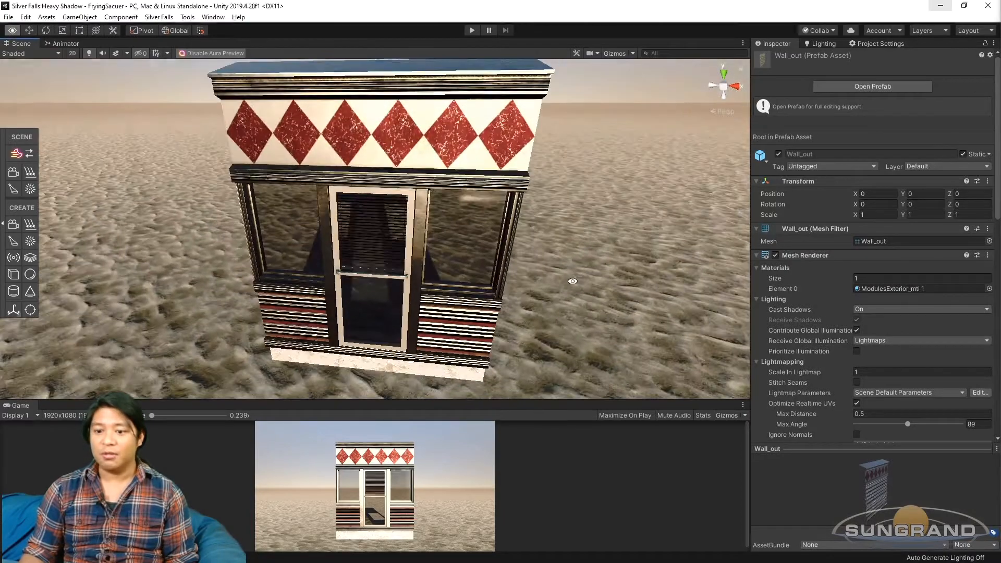
{"action": "scroll", "coordinate": [510, 188], "scroll_direction": "down", "scroll_amount": 8}
{"action": "left_click_drag", "start_coordinate": [457, 225], "coordinate": [447, 269], "text": "alt"}
{"action": "middle_click_drag", "start_coordinate": [447, 269], "coordinate": [479, 275]}
{"action": "left_click_drag", "start_coordinate": [478, 275], "coordinate": [435, 293], "text": "alt"}
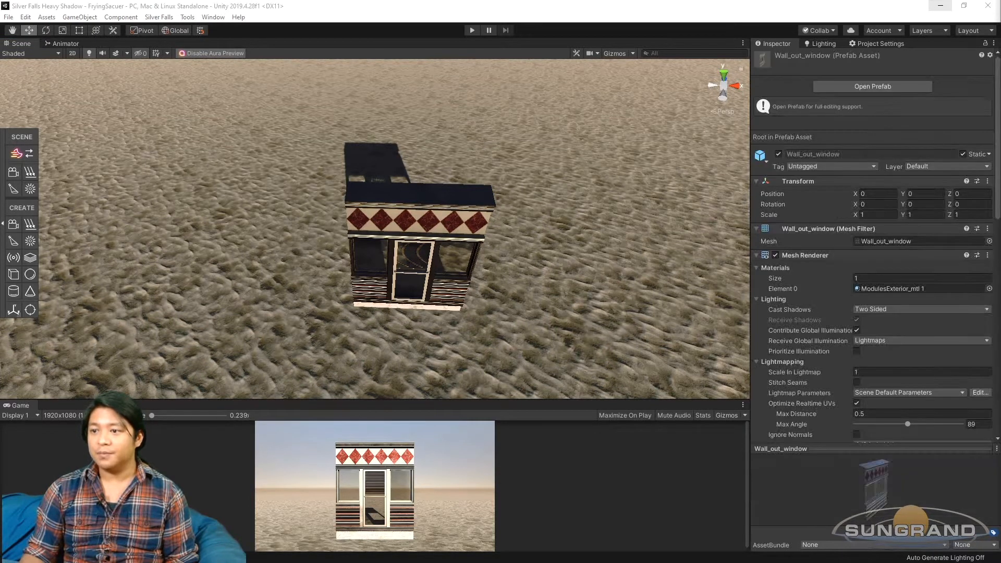
Place a Wall_out_window prefab beside the door wall and set its Y rotation to 180
{"action": "left_click_drag", "start_coordinate": [1000, 219], "coordinate": [506, 318]}
{"action": "left_click", "coordinate": [920, 117]}
{"action": "type", "text": "18"}
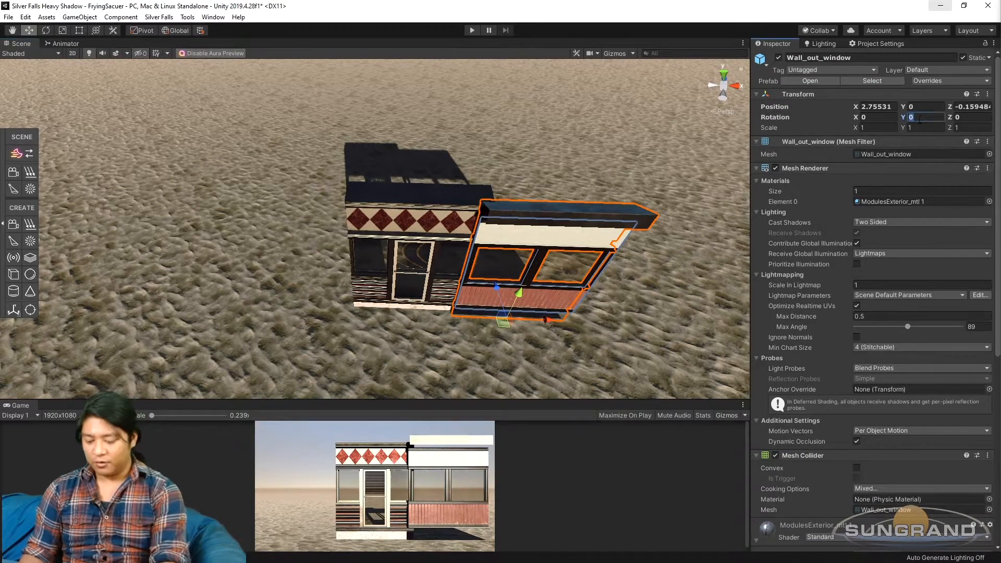
{"action": "type", "text": "0"}
{"action": "right_click_drag", "start_coordinate": [532, 304], "coordinate": [318, 186]}
Align the window wall with the door wall by setting its position to X 3 and Z 0
{"action": "left_click", "coordinate": [318, 186]}
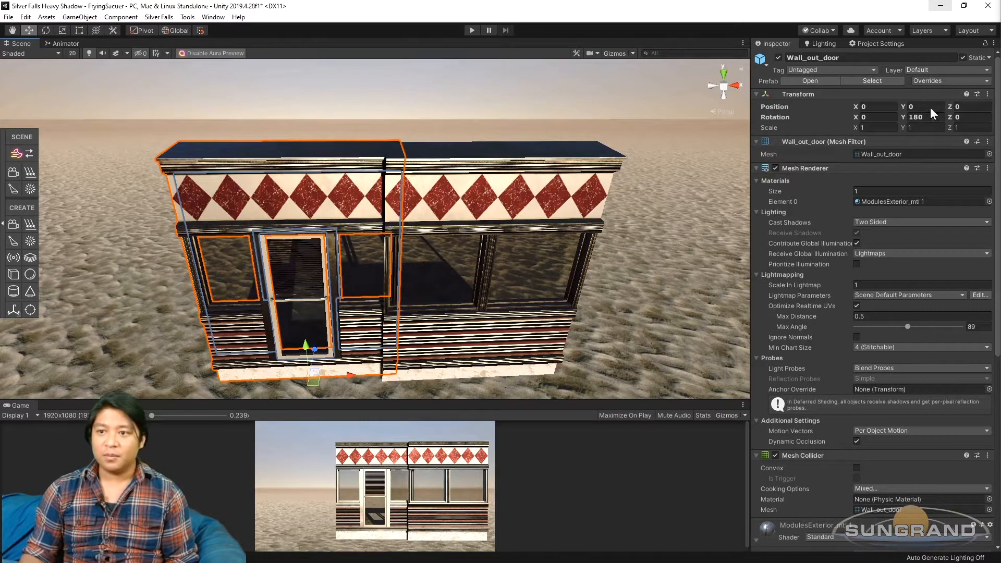
{"action": "left_click", "coordinate": [493, 198]}
{"action": "left_click", "coordinate": [971, 106]}
{"action": "type", "text": "0"}
{"action": "left_click", "coordinate": [878, 107]}
{"action": "type", "text": "3"}
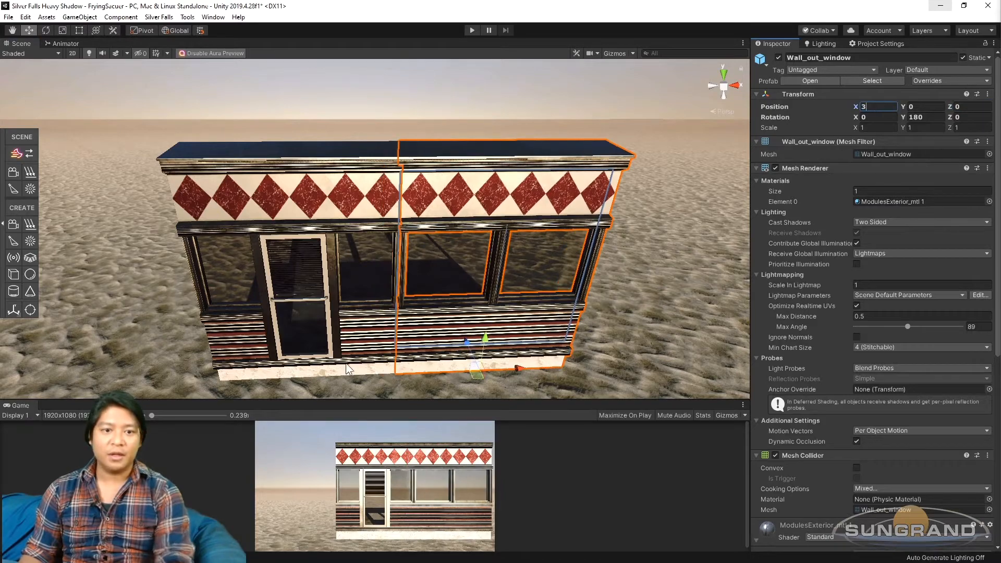
Duplicate the window wall and set the copy's X position to -3, on the other side of the door
{"action": "left_click_drag", "start_coordinate": [456, 341], "coordinate": [461, 361], "text": "alt"}
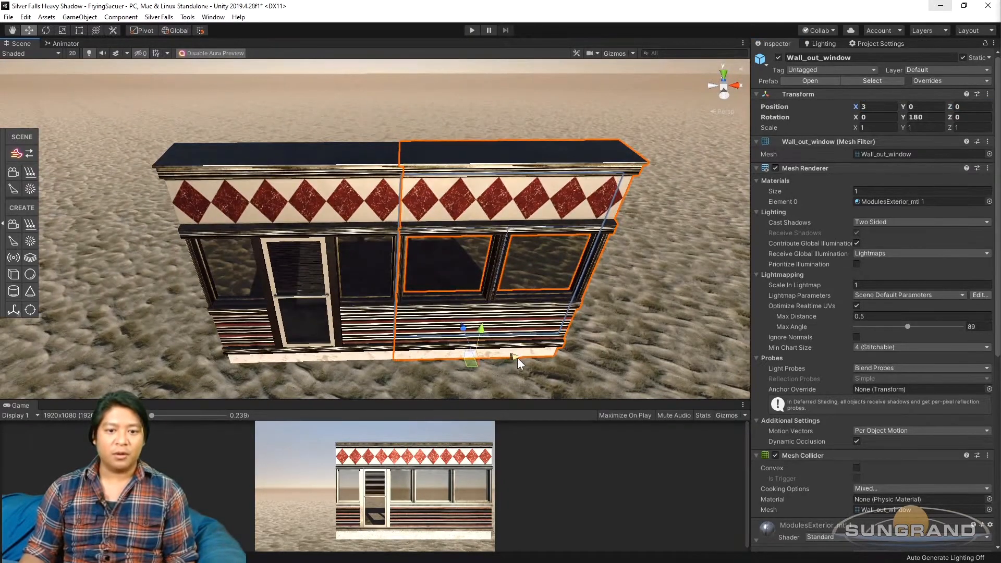
{"action": "key", "text": "ctrl+d"}
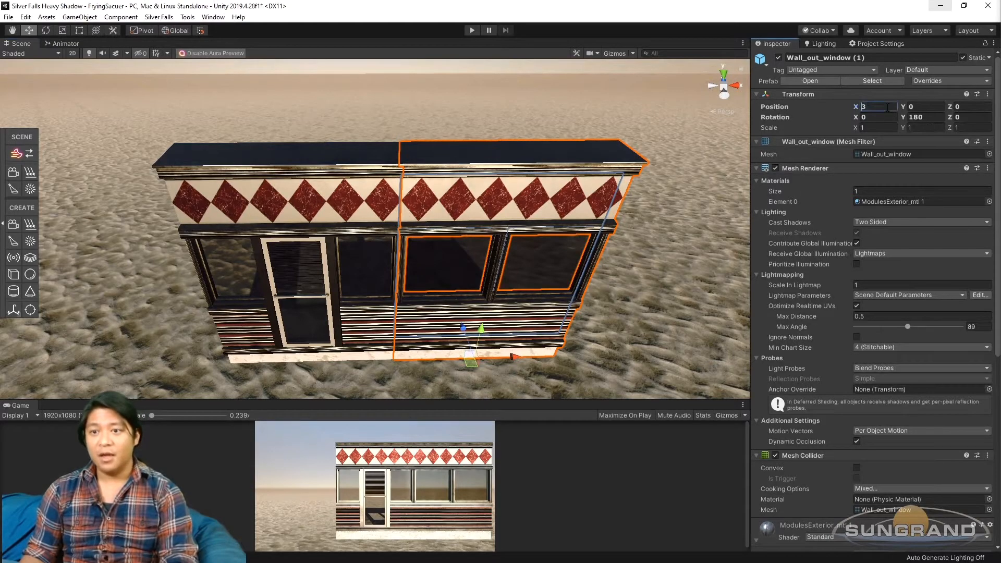
{"action": "type", "text": "-"}
{"action": "scroll", "coordinate": [339, 229], "scroll_direction": "down", "scroll_amount": 3}
{"action": "left_click_drag", "start_coordinate": [334, 277], "coordinate": [354, 263], "text": "alt"}
{"action": "left_click", "coordinate": [351, 107]}
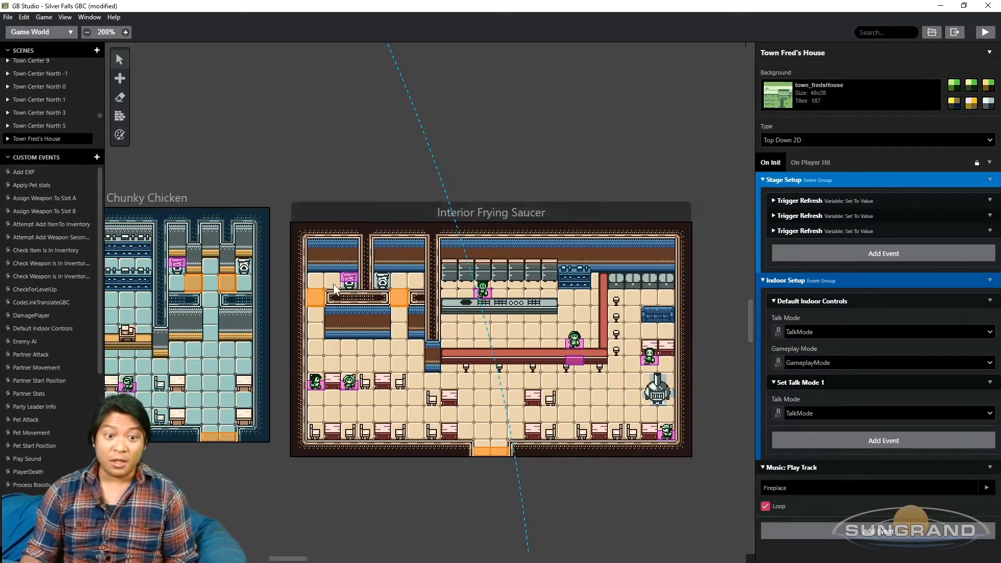
Return to Unity from GB Studio, duplicate the window wall at X -3, and set the copy's X position to -6
{"action": "left_click", "coordinate": [941, 5]}
{"action": "left_click", "coordinate": [261, 294]}
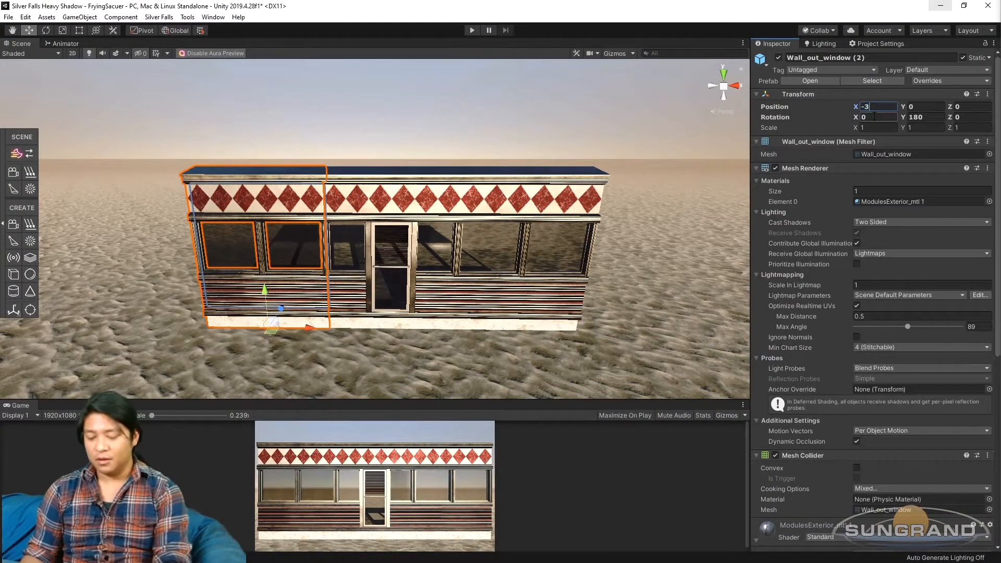
{"action": "key", "text": "BackSpace"}
{"action": "type", "text": "6"}
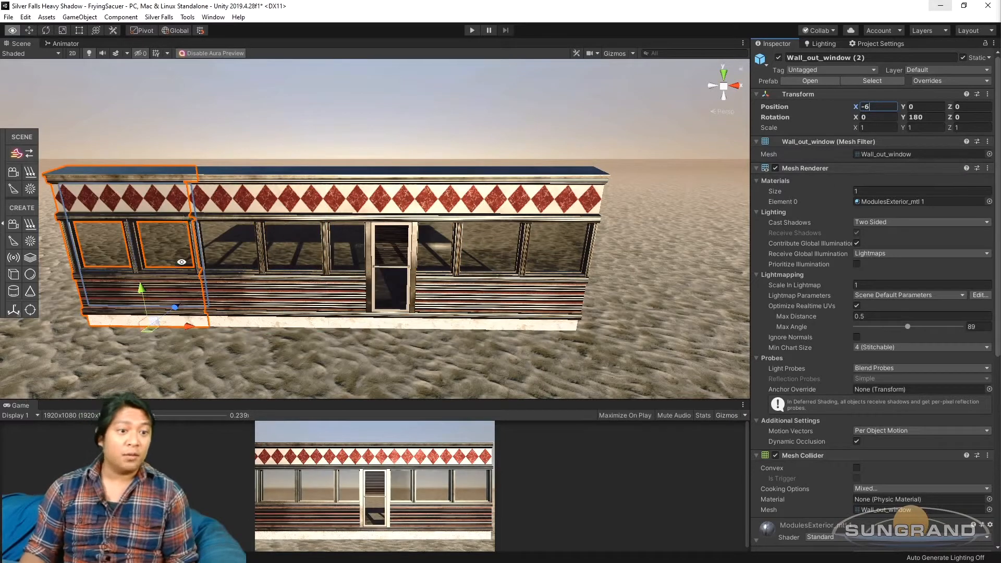
Duplicate the window wall at X 3 and set the copy's X position to 6
{"action": "middle_click_drag", "start_coordinate": [181, 262], "coordinate": [318, 287], "text": "alt"}
{"action": "mouse_move", "coordinate": [318, 286]}
{"action": "left_mouse_down", "text": "alt"}
{"action": "mouse_move", "coordinate": [315, 278]}
{"action": "mouse_move", "coordinate": [315, 288]}
{"action": "left_mouse_up", "text": "alt"}
{"action": "middle_click_drag", "start_coordinate": [680, 327], "coordinate": [530, 314]}
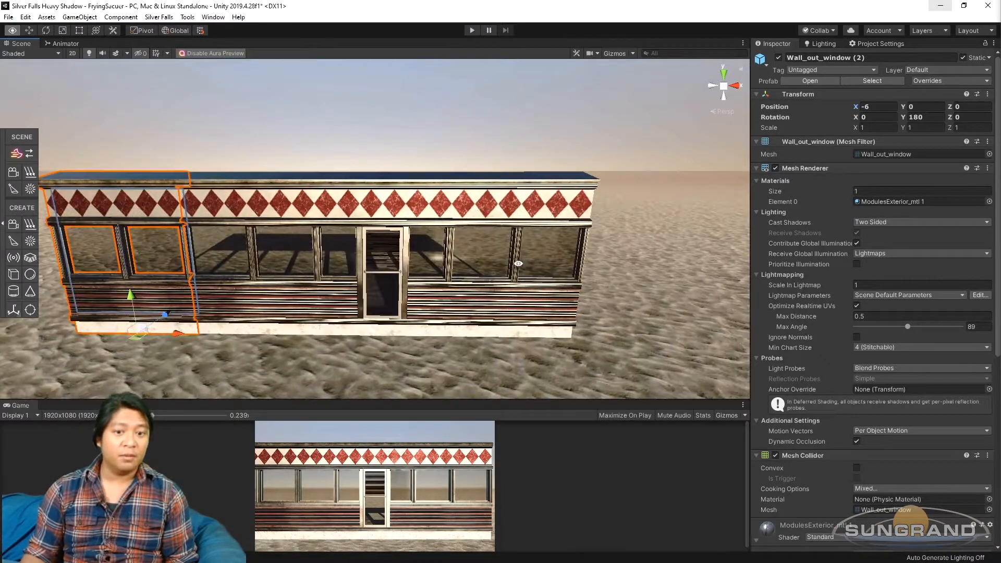
{"action": "left_click", "coordinate": [530, 314]}
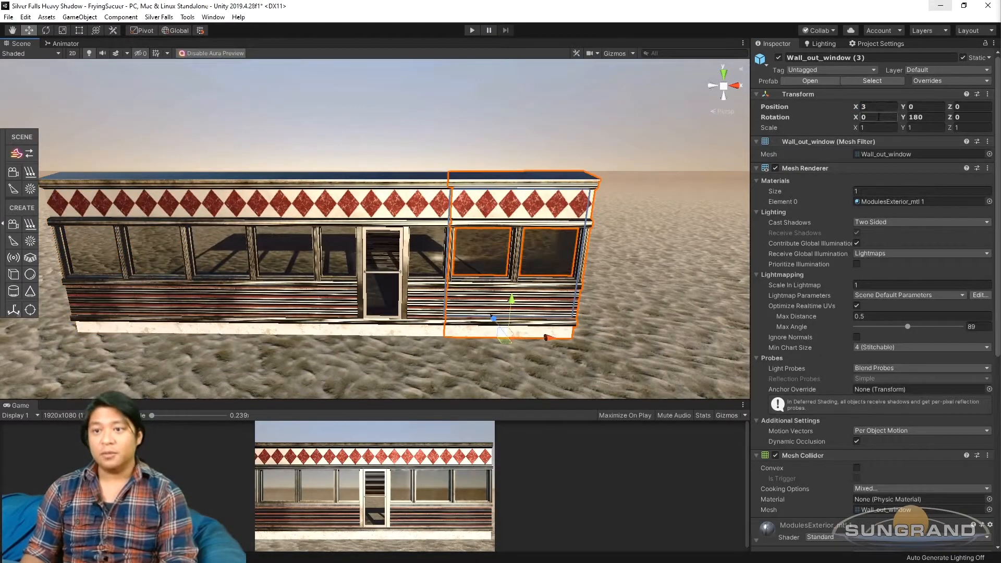
{"action": "type", "text": "6"}
Examine the five-module diner facade from several angles and distances
{"action": "left_click_drag", "start_coordinate": [596, 258], "coordinate": [402, 279], "text": "alt"}
{"action": "scroll", "coordinate": [521, 285], "scroll_direction": "down", "scroll_amount": 3}
{"action": "middle_click_drag", "start_coordinate": [527, 286], "coordinate": [399, 261]}
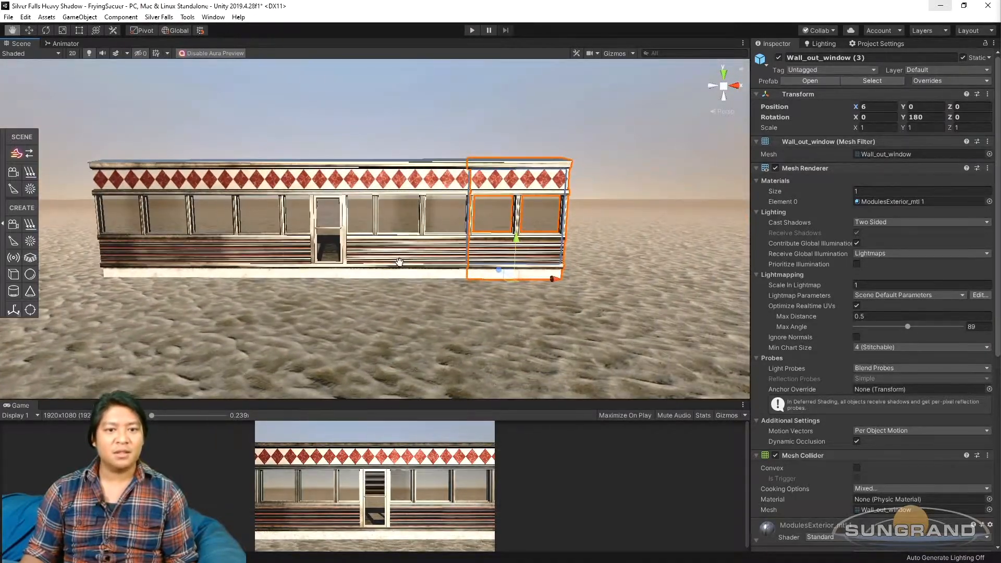
{"action": "left_click_drag", "start_coordinate": [399, 261], "coordinate": [402, 275], "text": "alt"}
{"action": "middle_click_drag", "start_coordinate": [277, 254], "coordinate": [308, 272]}
{"action": "left_click_drag", "start_coordinate": [533, 259], "coordinate": [634, 287], "text": "alt"}
{"action": "left_click_drag", "start_coordinate": [383, 277], "coordinate": [387, 291], "text": "alt"}
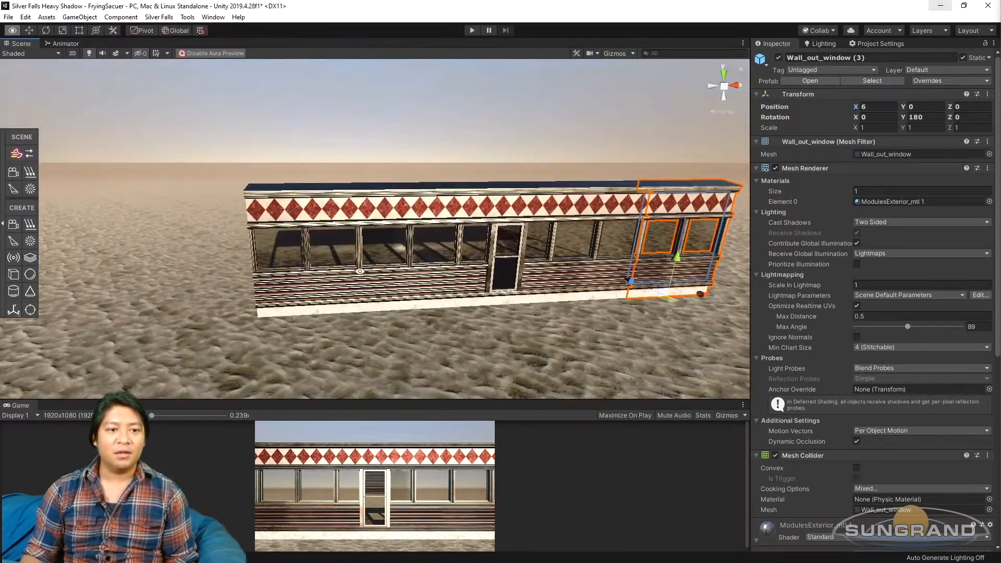
{"action": "scroll", "coordinate": [301, 277], "scroll_direction": "up", "scroll_amount": 3}
{"action": "middle_click_drag", "start_coordinate": [465, 299], "coordinate": [367, 303]}
{"action": "scroll", "coordinate": [365, 313], "scroll_direction": "down", "scroll_amount": 10}
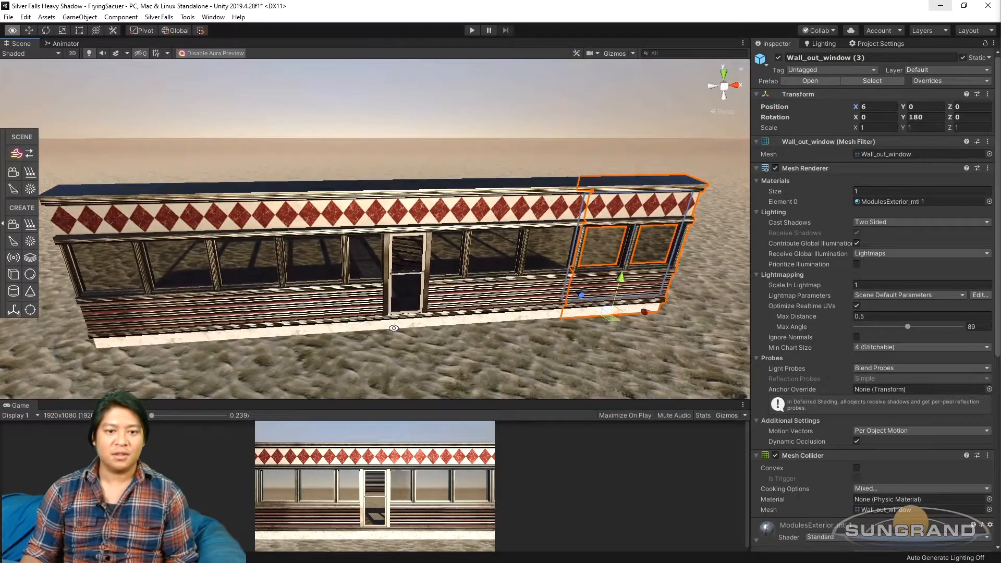
Save the scene with the extended diner facade
{"action": "left_click_drag", "start_coordinate": [358, 316], "coordinate": [399, 309], "text": "alt"}
{"action": "scroll", "coordinate": [342, 299], "scroll_direction": "up", "scroll_amount": 5}
{"action": "key", "text": "ctrl+s"}
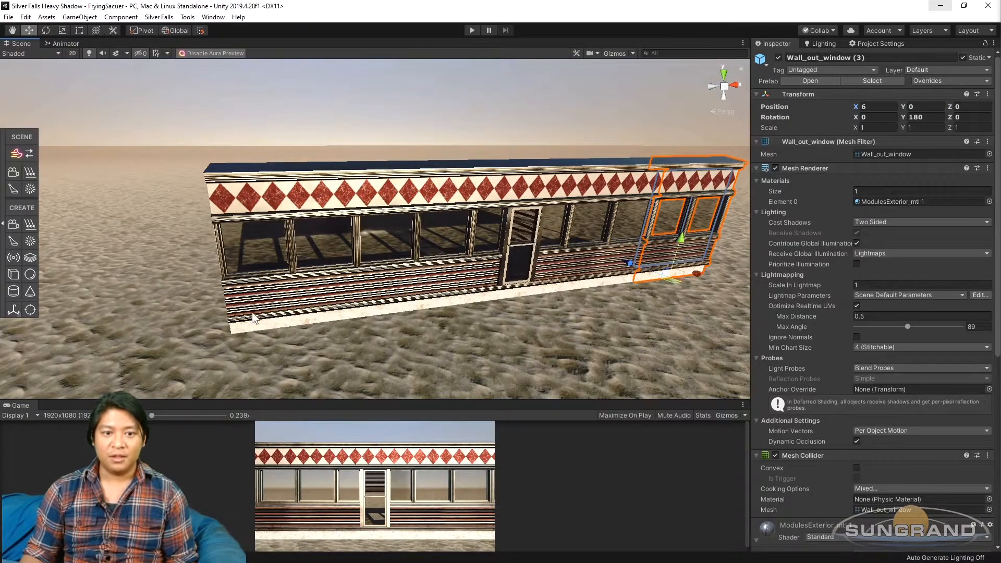
Inspect the facade's length and both of its ends to judge whether more wall sections are needed
{"action": "left_click_drag", "start_coordinate": [389, 304], "coordinate": [334, 284], "text": "alt"}
{"action": "key", "text": "d"}
{"action": "right_click_drag", "start_coordinate": [380, 289], "coordinate": [395, 302]}
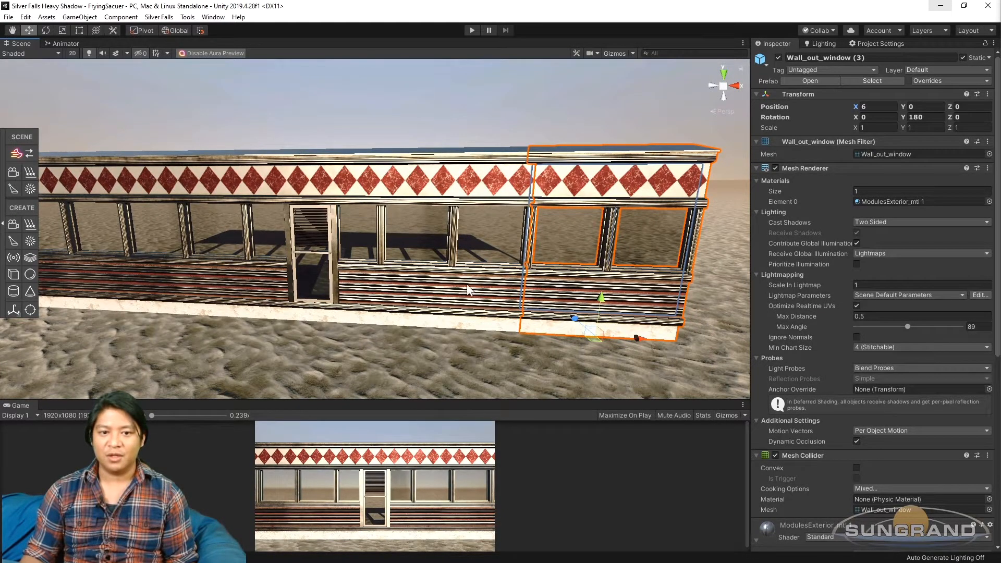
{"action": "middle_click_drag", "start_coordinate": [324, 279], "coordinate": [453, 286]}
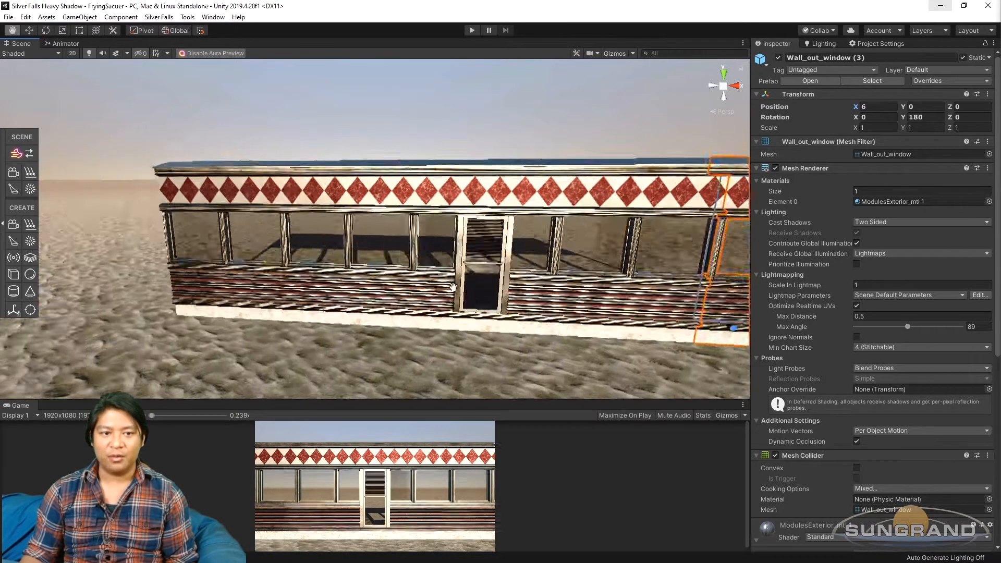
{"action": "left_click_drag", "start_coordinate": [453, 286], "coordinate": [321, 271], "text": "alt"}
{"action": "scroll", "coordinate": [444, 282], "scroll_direction": "down", "scroll_amount": 4}
{"action": "middle_click_drag", "start_coordinate": [594, 276], "coordinate": [398, 283]}
{"action": "scroll", "coordinate": [387, 285], "scroll_direction": "down", "scroll_amount": 3}
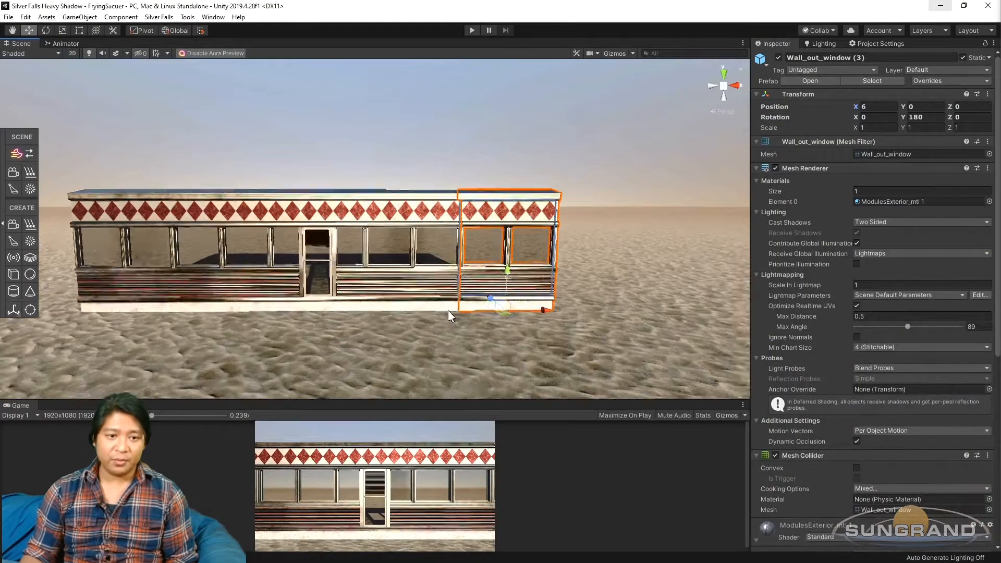
Duplicate the end window wall at X 6 and set the copy's X position to 9
{"action": "scroll", "coordinate": [448, 311], "scroll_direction": "up", "scroll_amount": 3}
{"action": "middle_click_drag", "start_coordinate": [535, 340], "coordinate": [498, 339]}
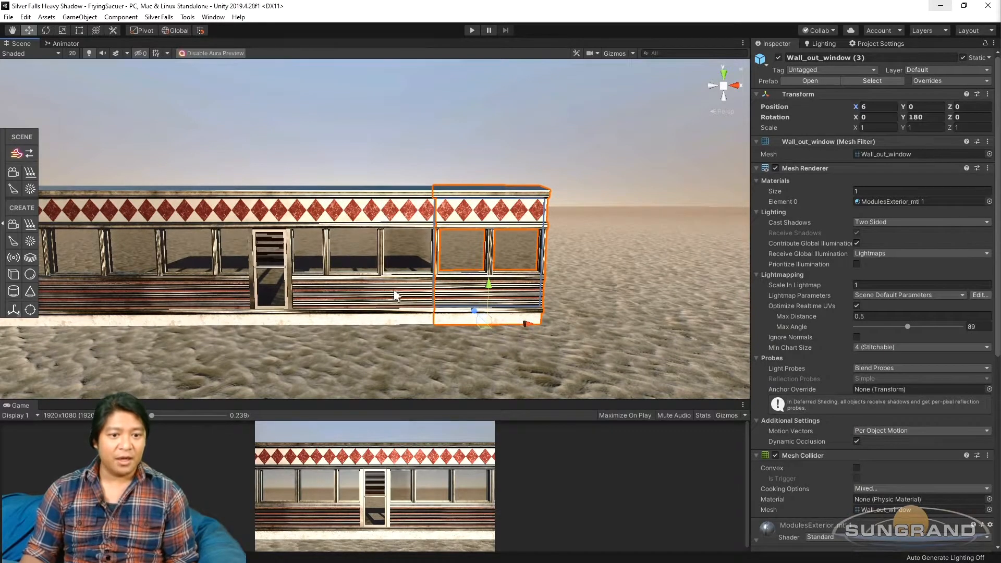
{"action": "key", "text": "ctrl+d"}
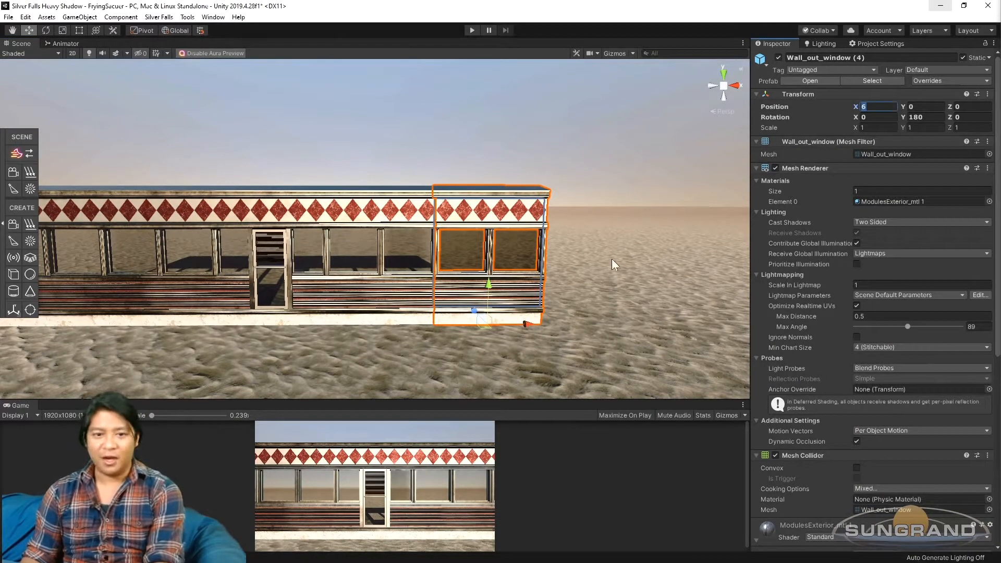
{"action": "type", "text": "9"}
Duplicate the opposite end window wall at X -6 and set the copy's X position to -9
{"action": "scroll", "coordinate": [580, 270], "scroll_direction": "down", "scroll_amount": 3}
{"action": "middle_click_drag", "start_coordinate": [250, 273], "coordinate": [440, 268]}
{"action": "left_click_drag", "start_coordinate": [440, 268], "coordinate": [448, 277], "text": "alt"}
{"action": "left_click", "coordinate": [274, 271]}
{"action": "key", "text": "ctrl+d"}
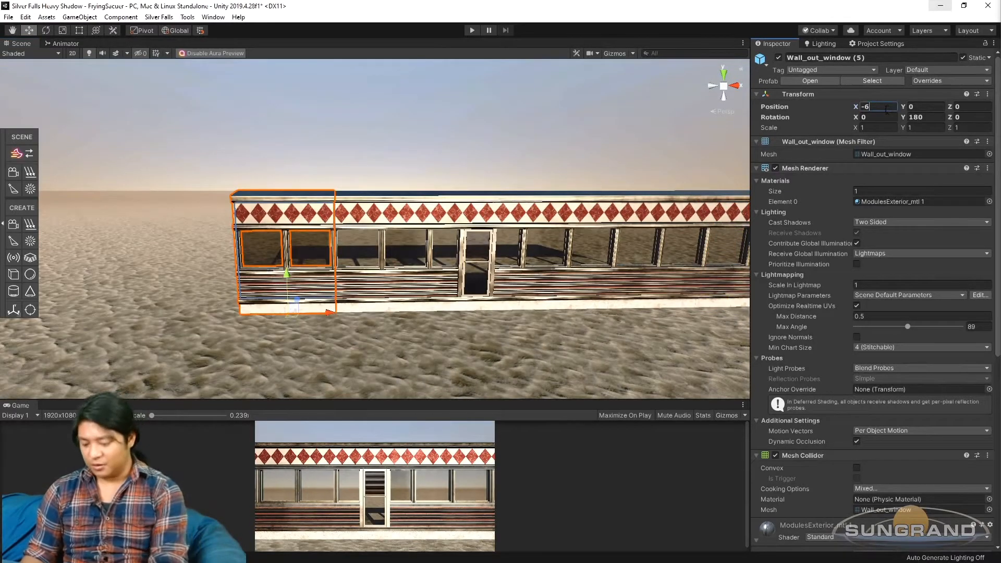
{"action": "key", "text": "BackSpace"}
{"action": "type", "text": "9"}
Place a Wall_out_corner_window prefab near the facade's positive X end and set its Y rotation to 180
{"action": "scroll", "coordinate": [577, 246], "scroll_direction": "down", "scroll_amount": 5}
{"action": "middle_click_drag", "start_coordinate": [580, 247], "coordinate": [524, 245]}
{"action": "left_click_drag", "start_coordinate": [524, 245], "coordinate": [341, 298], "text": "alt"}
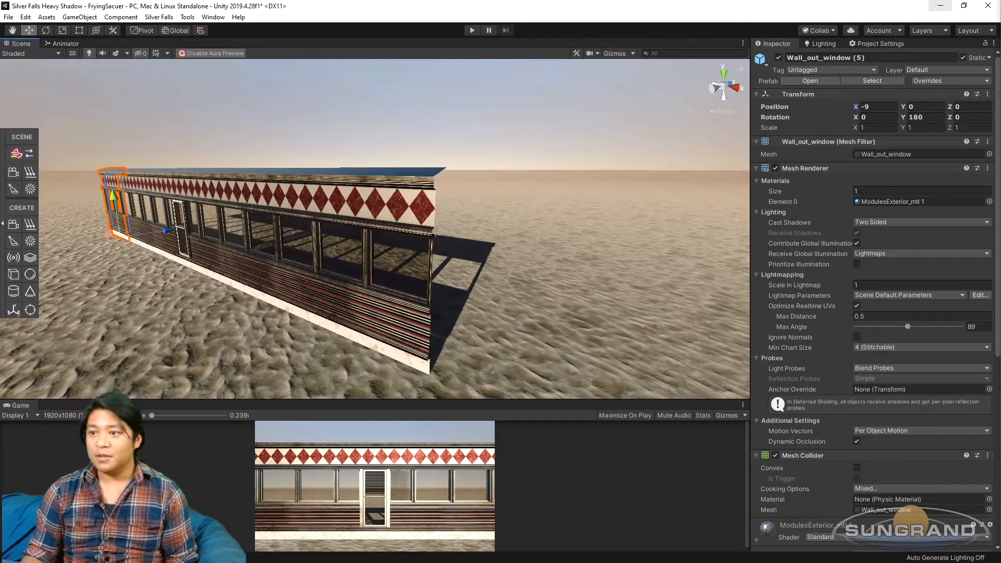
{"action": "left_click_drag", "start_coordinate": [1000, 292], "coordinate": [515, 377]}
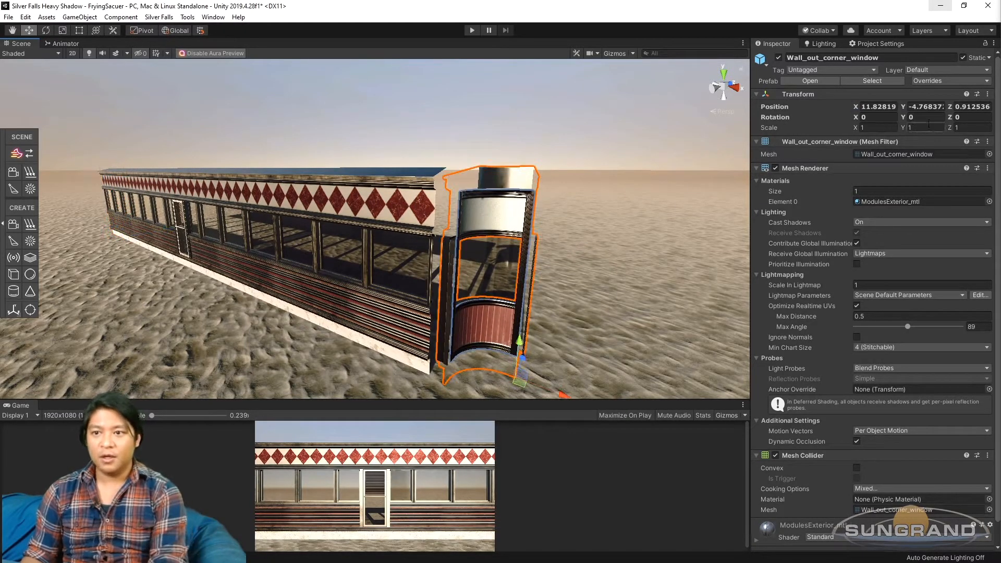
{"action": "type", "text": "180"}
{"action": "middle_click_drag", "start_coordinate": [560, 323], "coordinate": [483, 231]}
Attach the corner window module to the end of the facade by setting its position to Z 0 and X 10.5
{"action": "left_click", "coordinate": [973, 107]}
{"action": "type", "text": "0"}
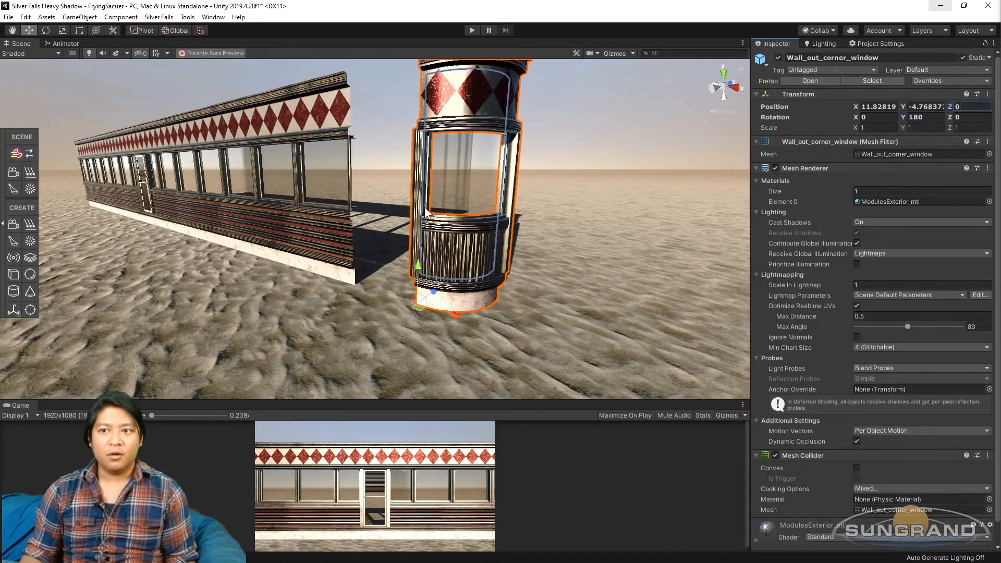
{"action": "left_click_drag", "start_coordinate": [425, 208], "coordinate": [532, 251], "text": "alt"}
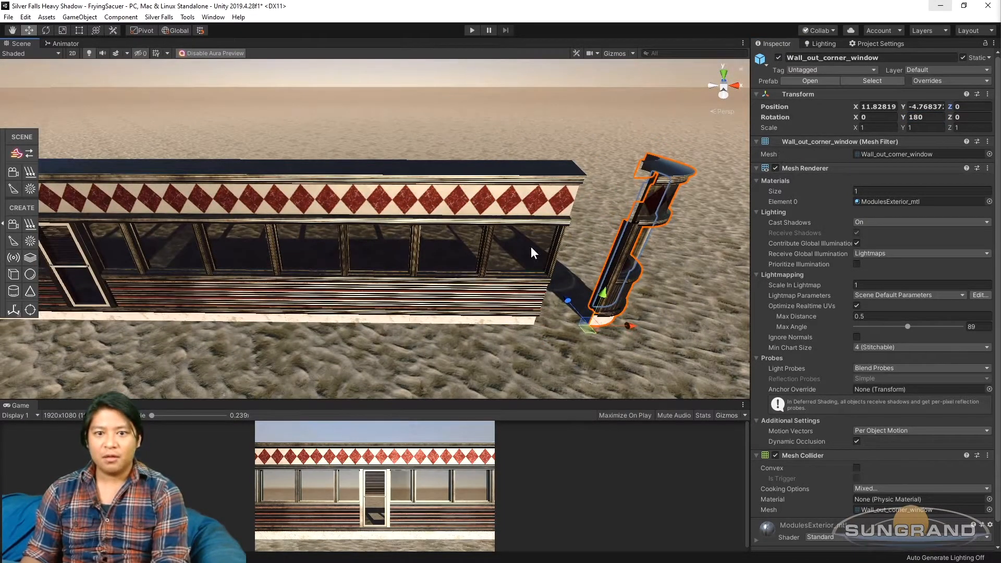
{"action": "left_click", "coordinate": [479, 306]}
{"action": "left_click", "coordinate": [611, 293]}
{"action": "left_click", "coordinate": [877, 107]}
{"action": "type", "text": "10"}
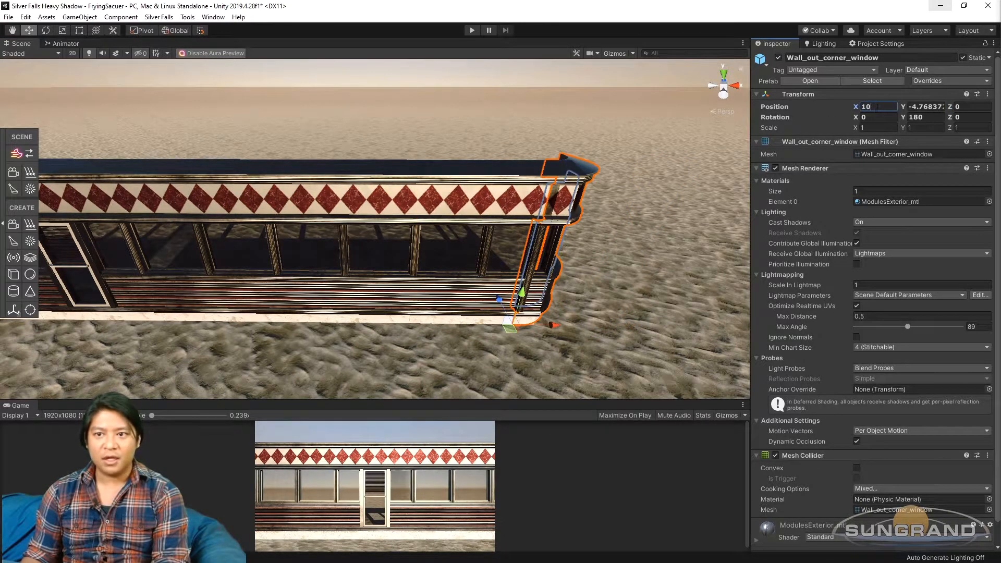
{"action": "key", "text": "BackSpace"}
{"action": "type", "text": "1"}
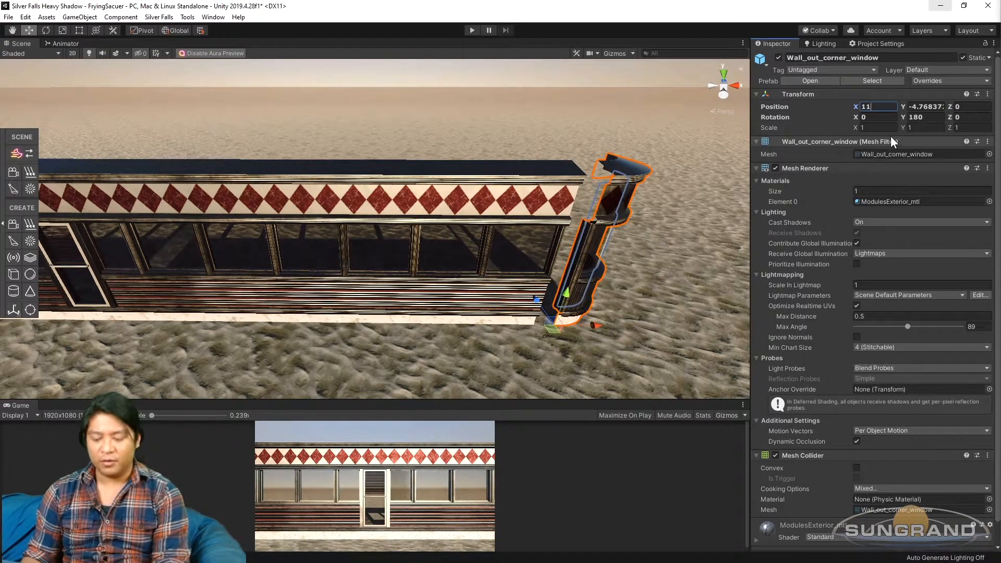
{"action": "key", "text": "BackSpace"}
{"action": "type", "text": "0.5"}
Inspect the corner module's finish beside the wall, and locate the Metallic texture of its ModulesExterior_mtl material
{"action": "left_click_drag", "start_coordinate": [580, 245], "coordinate": [451, 104], "text": "alt"}
{"action": "left_click", "coordinate": [451, 103]}
{"action": "mouse_move", "coordinate": [310, 219]}
{"action": "left_mouse_down", "text": "alt"}
{"action": "mouse_move", "coordinate": [400, 212]}
{"action": "mouse_move", "coordinate": [309, 222]}
{"action": "left_mouse_up", "text": "alt"}
{"action": "left_click", "coordinate": [348, 183]}
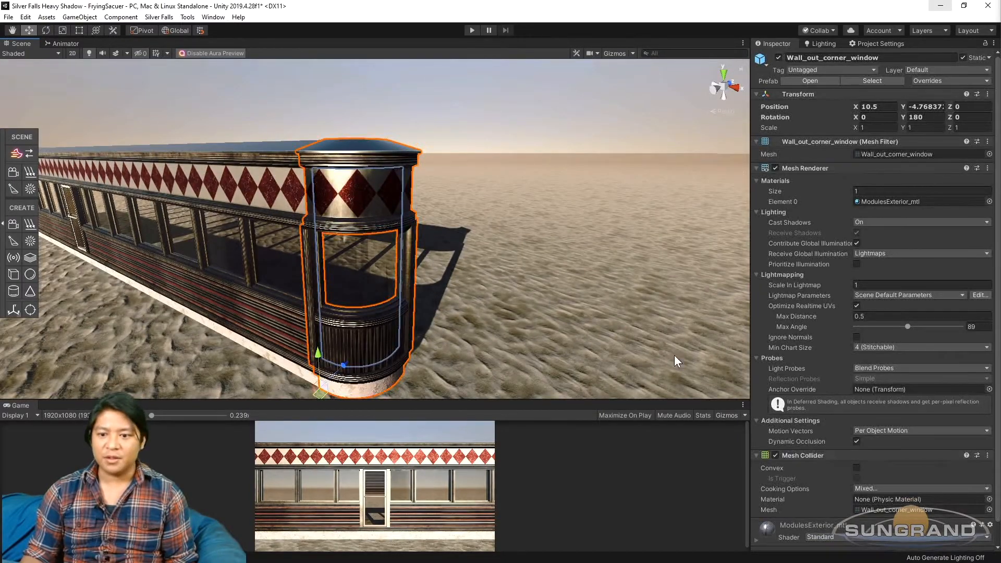
{"action": "scroll", "coordinate": [774, 493], "scroll_direction": "down", "scroll_amount": 1}
{"action": "left_click", "coordinate": [787, 516]}
{"action": "scroll", "coordinate": [783, 442], "scroll_direction": "down", "scroll_amount": 10}
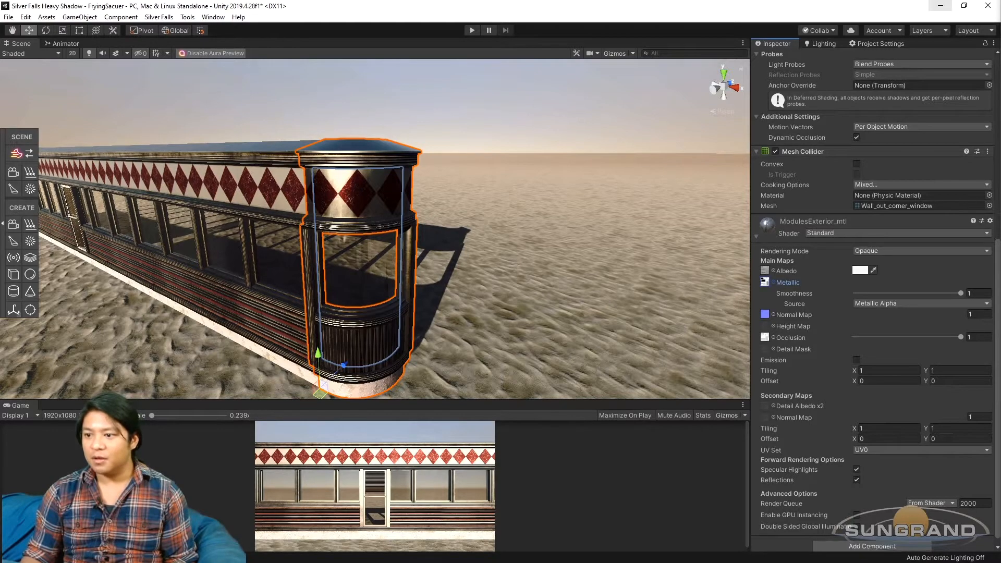
{"action": "left_click_drag", "start_coordinate": [766, 284], "coordinate": [765, 284]}
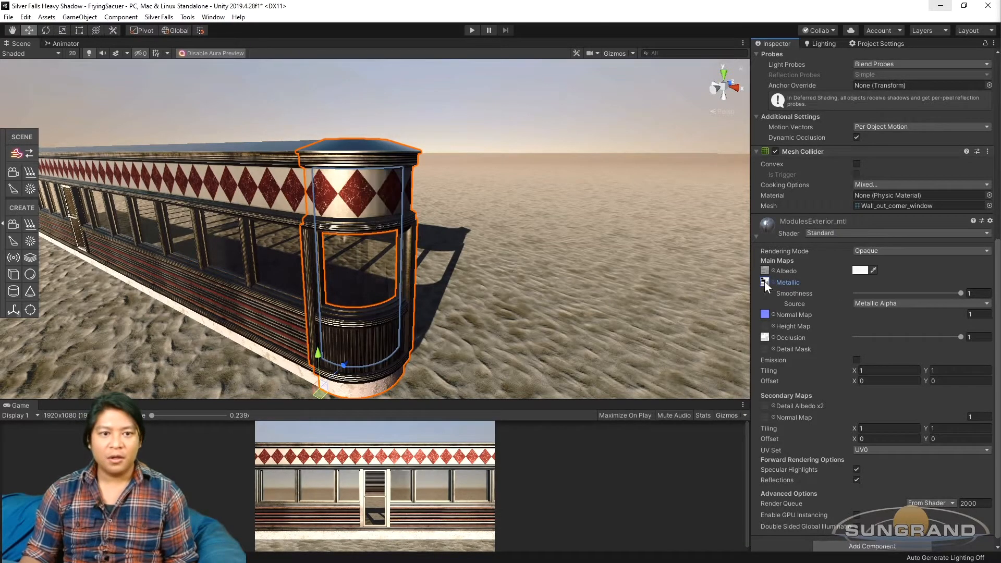
Examine the window facade and its corner module from several angles, checking how the curved end joins the straight wall
{"action": "left_click_drag", "start_coordinate": [492, 293], "coordinate": [510, 232], "text": "alt"}
{"action": "left_click", "coordinate": [530, 134]}
{"action": "scroll", "coordinate": [530, 134], "scroll_direction": "up", "scroll_amount": 2}
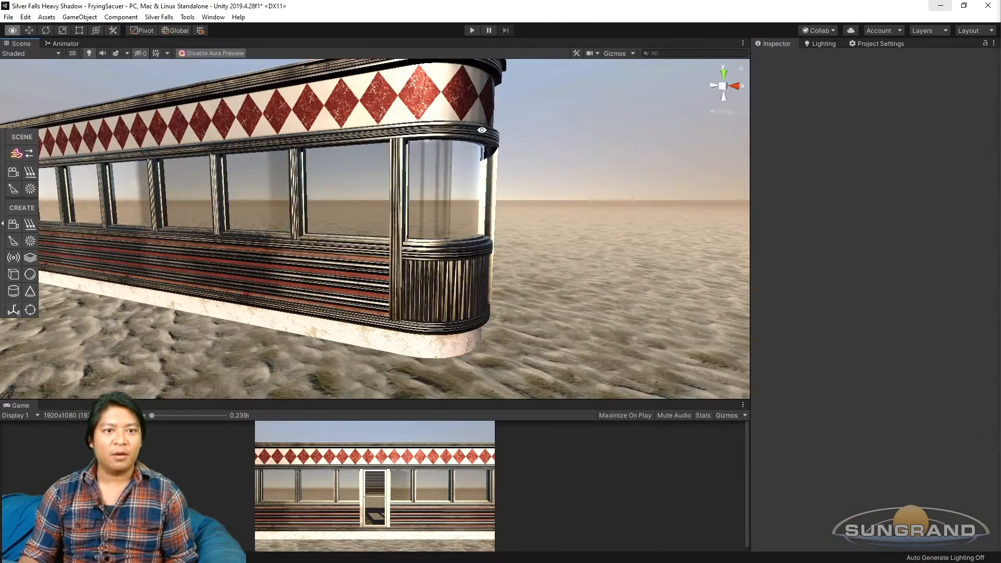
{"action": "middle_click_drag", "start_coordinate": [433, 124], "coordinate": [442, 227]}
{"action": "mouse_move", "coordinate": [397, 229]}
{"action": "left_mouse_down", "text": "alt"}
{"action": "mouse_move", "coordinate": [462, 195]}
{"action": "mouse_move", "coordinate": [380, 229]}
{"action": "left_mouse_up", "text": "alt"}
{"action": "scroll", "coordinate": [420, 255], "scroll_direction": "down", "scroll_amount": 2}
{"action": "left_click_drag", "start_coordinate": [422, 256], "coordinate": [474, 276], "text": "alt"}
{"action": "middle_click_drag", "start_coordinate": [474, 277], "coordinate": [514, 257]}
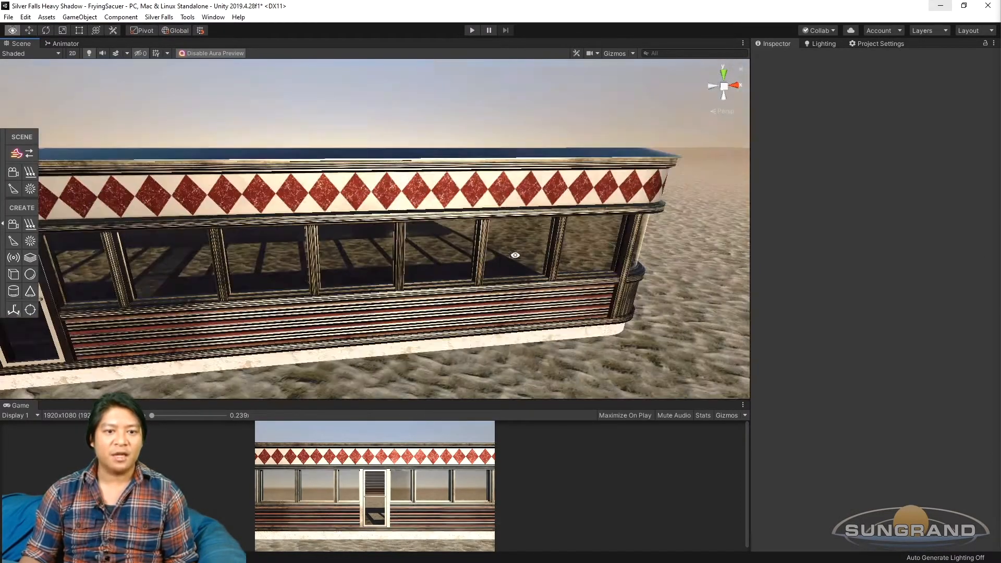
{"action": "middle_click_drag", "start_coordinate": [313, 302], "coordinate": [439, 273]}
{"action": "scroll", "coordinate": [439, 272], "scroll_direction": "down", "scroll_amount": 2}
{"action": "left_click_drag", "start_coordinate": [439, 272], "coordinate": [510, 288], "text": "alt"}
Duplicate the corner window module with a Y rotation of 270 and move the copy to the facade's negative X end, at about X -11.84
{"action": "left_click", "coordinate": [520, 282]}
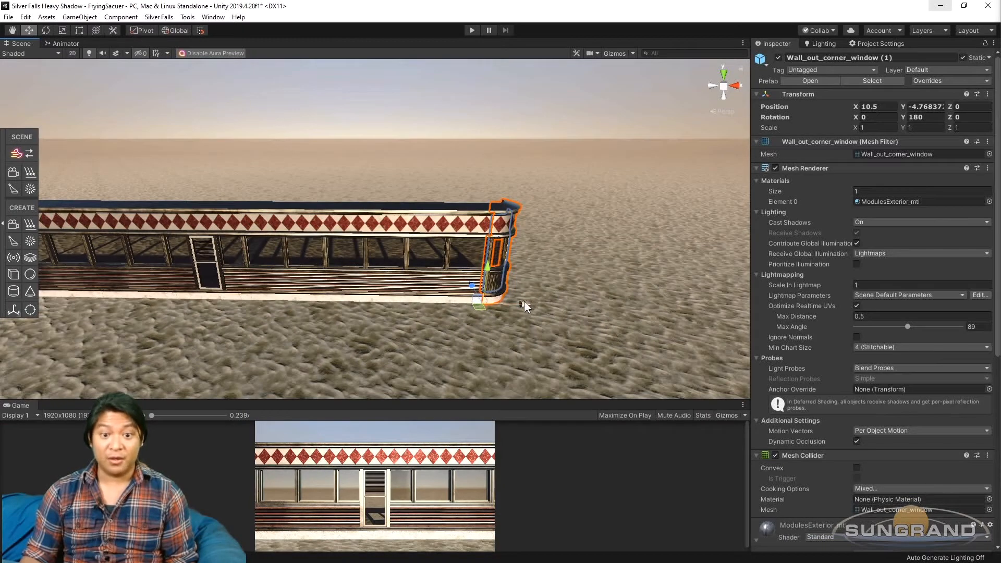
{"action": "type", "text": "0"}
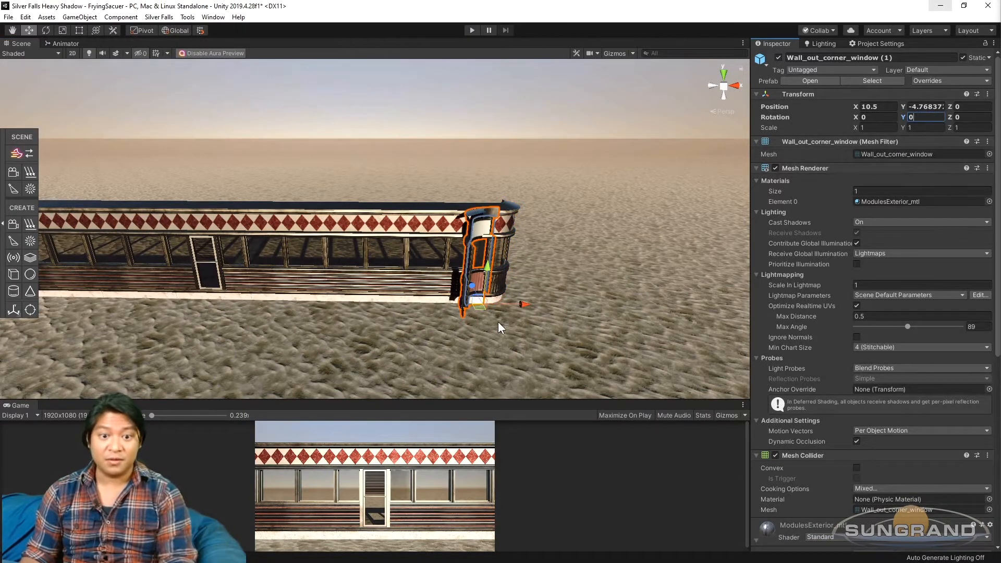
{"action": "scroll", "coordinate": [498, 321], "scroll_direction": "down", "scroll_amount": 2}
{"action": "middle_click_drag", "start_coordinate": [498, 321], "coordinate": [565, 334]}
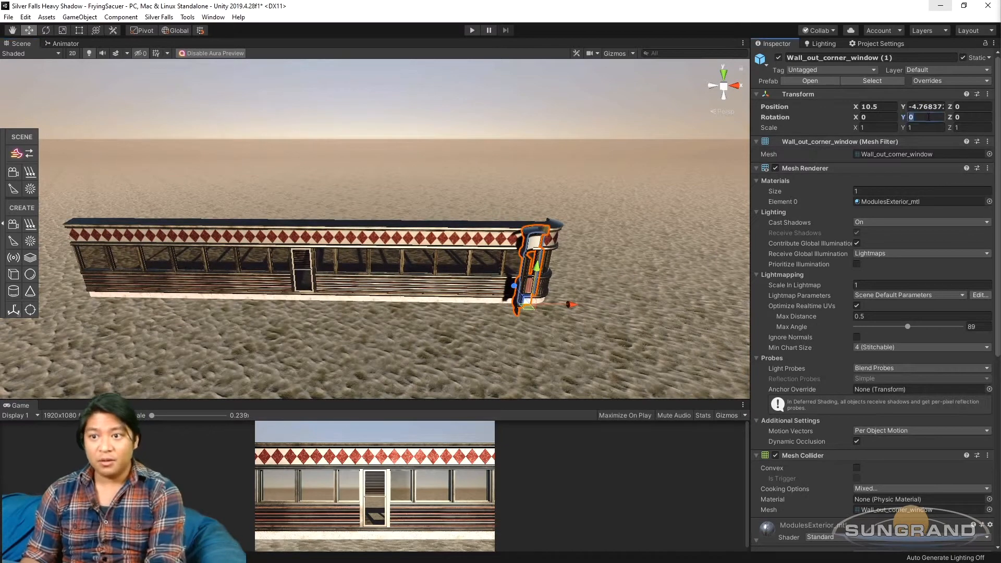
{"action": "type", "text": "90"}
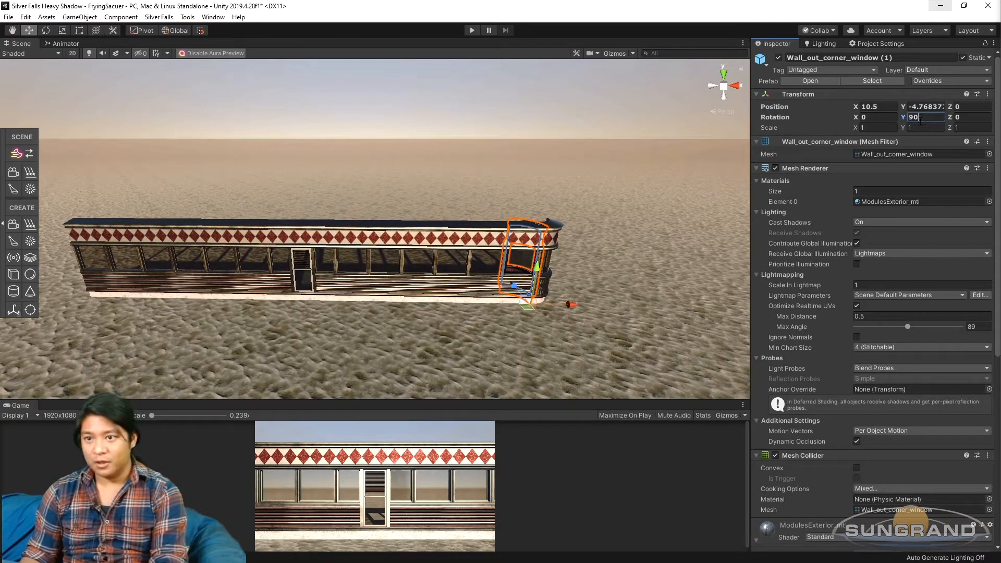
{"action": "type", "text": "270"}
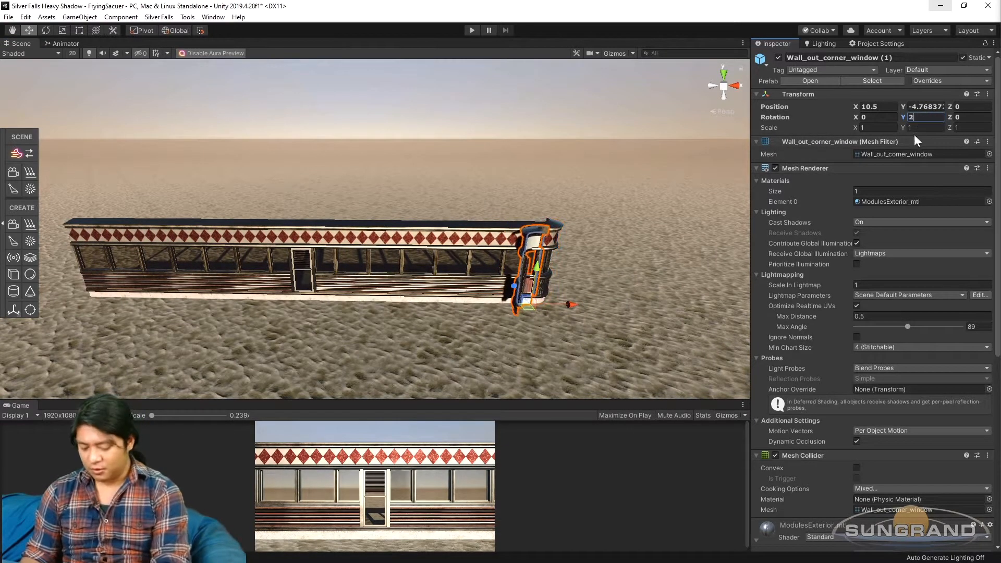
{"action": "left_click_drag", "start_coordinate": [577, 305], "coordinate": [93, 313]}
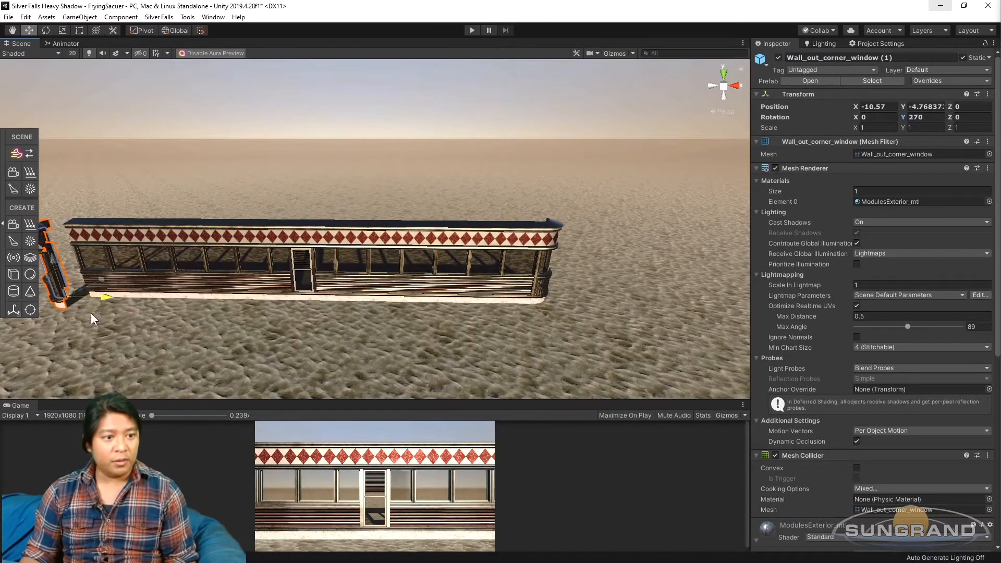
{"action": "key", "text": "f"}
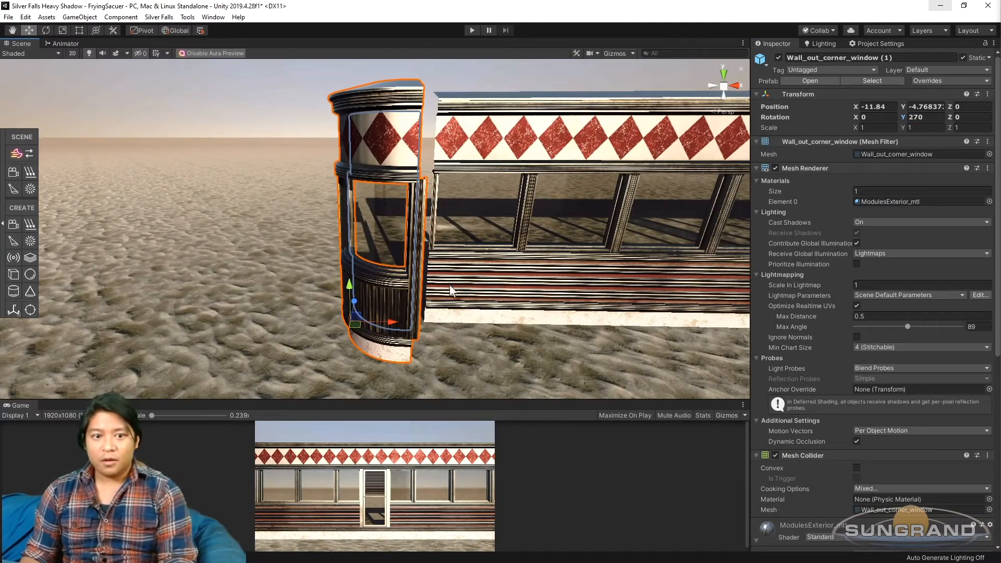
Attach the copied corner module to the negative X end of the facade by setting its position to Z 1 and X -11.5
{"action": "left_click_drag", "start_coordinate": [451, 290], "coordinate": [480, 293], "text": "alt"}
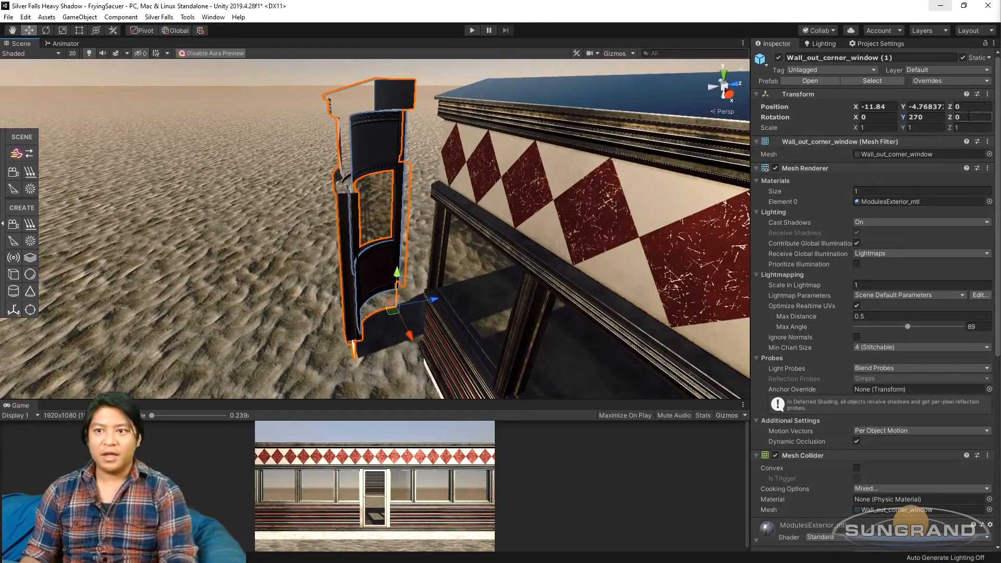
{"action": "type", "text": "0.5"}
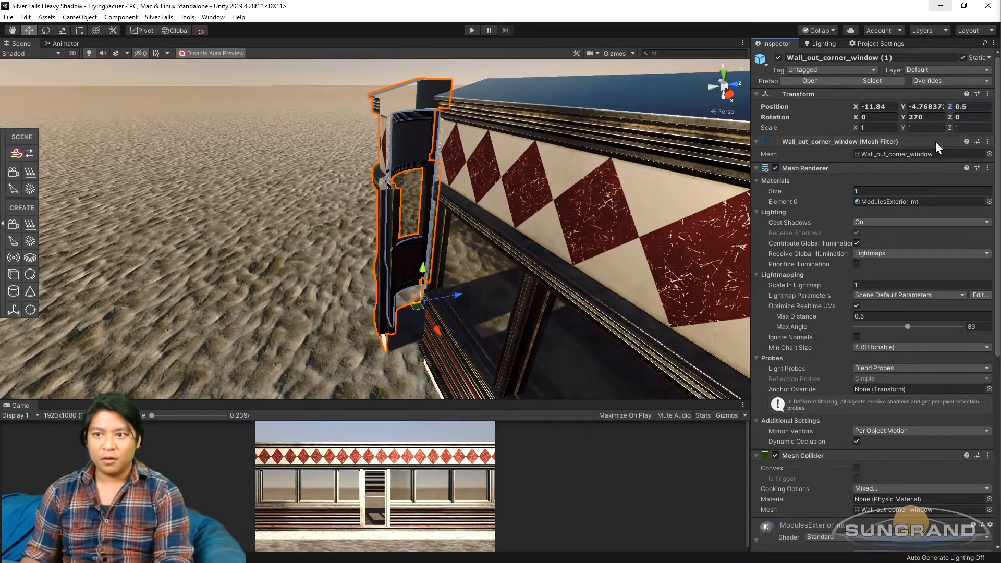
{"action": "key", "text": "ctrl+a"}
{"action": "type", "text": "1"}
{"action": "left_click_drag", "start_coordinate": [397, 267], "coordinate": [525, 242], "text": "alt"}
{"action": "left_click", "coordinate": [879, 109]}
{"action": "type", "text": "-11.5"}
Examine the seam between the negative X corner module and the facade, up close and from a distance
{"action": "left_click", "coordinate": [341, 97]}
{"action": "scroll", "coordinate": [327, 262], "scroll_direction": "down", "scroll_amount": 3}
{"action": "left_click_drag", "start_coordinate": [327, 262], "coordinate": [314, 230], "text": "alt"}
{"action": "scroll", "coordinate": [314, 230], "scroll_direction": "up", "scroll_amount": 3}
{"action": "middle_click_drag", "start_coordinate": [344, 219], "coordinate": [312, 252]}
{"action": "left_click_drag", "start_coordinate": [311, 252], "coordinate": [335, 253], "text": "alt"}
{"action": "scroll", "coordinate": [335, 252], "scroll_direction": "up", "scroll_amount": 5}
{"action": "scroll", "coordinate": [203, 215], "scroll_direction": "down", "scroll_amount": 5}
{"action": "left_click_drag", "start_coordinate": [195, 189], "coordinate": [374, 264], "text": "alt"}
{"action": "scroll", "coordinate": [344, 202], "scroll_direction": "down", "scroll_amount": 3}
{"action": "scroll", "coordinate": [421, 327], "scroll_direction": "down", "scroll_amount": 3}
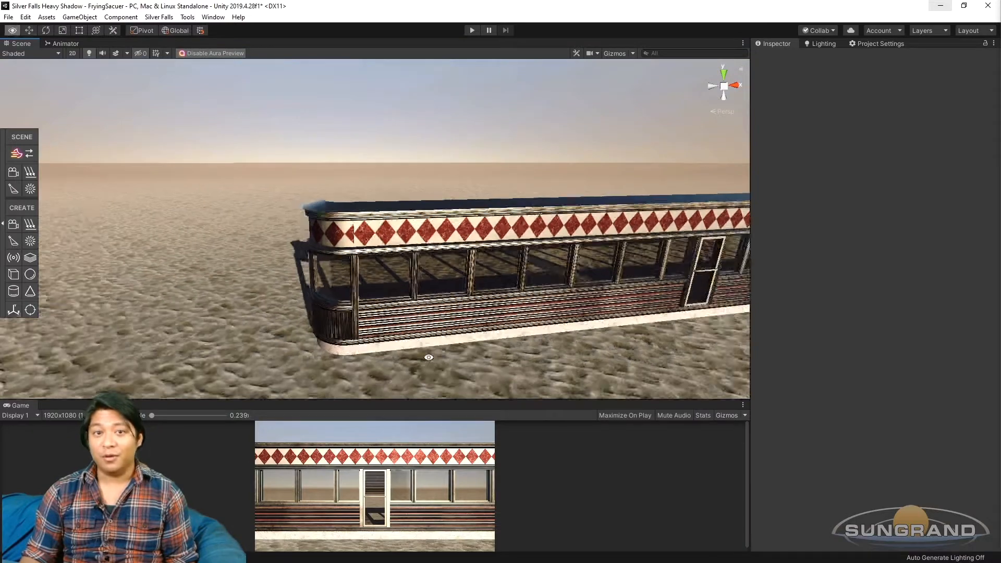
Duplicate the facade's window wall at X -9 and move the copy beyond the corner module, to about X -12.35 and Z 2.24
{"action": "left_click", "coordinate": [421, 325]}
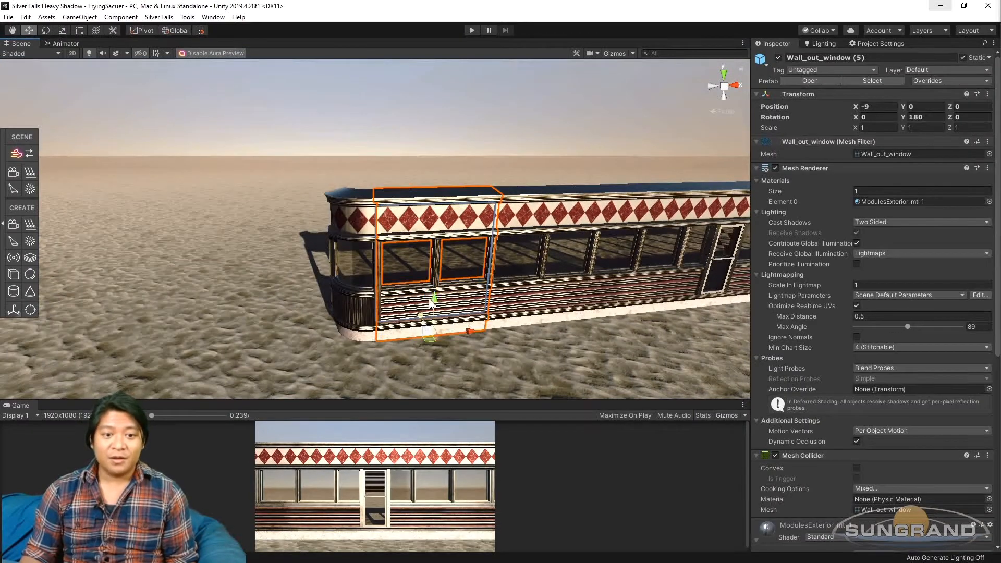
{"action": "scroll", "coordinate": [431, 305], "scroll_direction": "up", "scroll_amount": 3}
{"action": "left_click_drag", "start_coordinate": [382, 321], "coordinate": [436, 347], "text": "alt"}
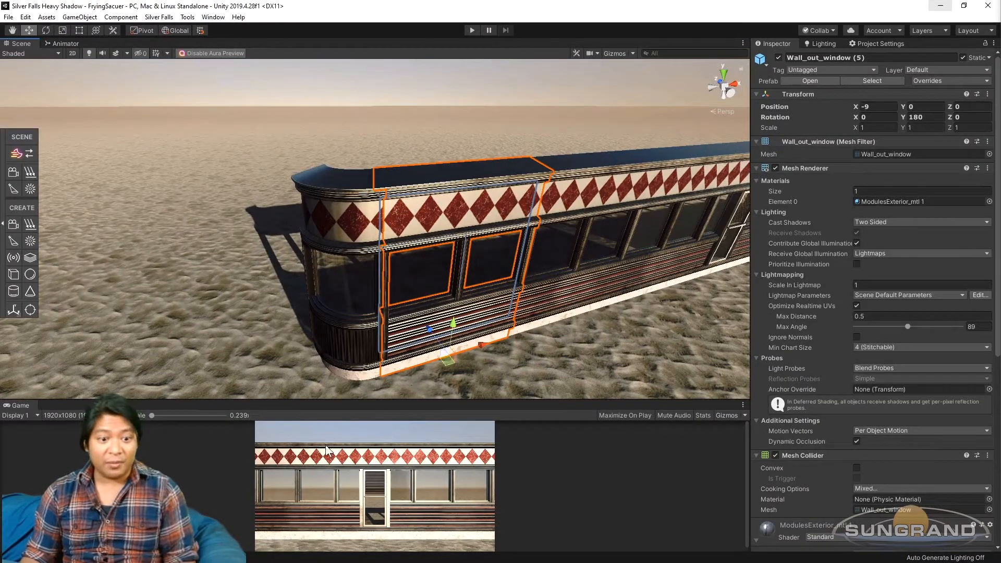
{"action": "left_click_drag", "start_coordinate": [429, 330], "coordinate": [389, 262]}
{"action": "left_click_drag", "start_coordinate": [435, 285], "coordinate": [313, 313]}
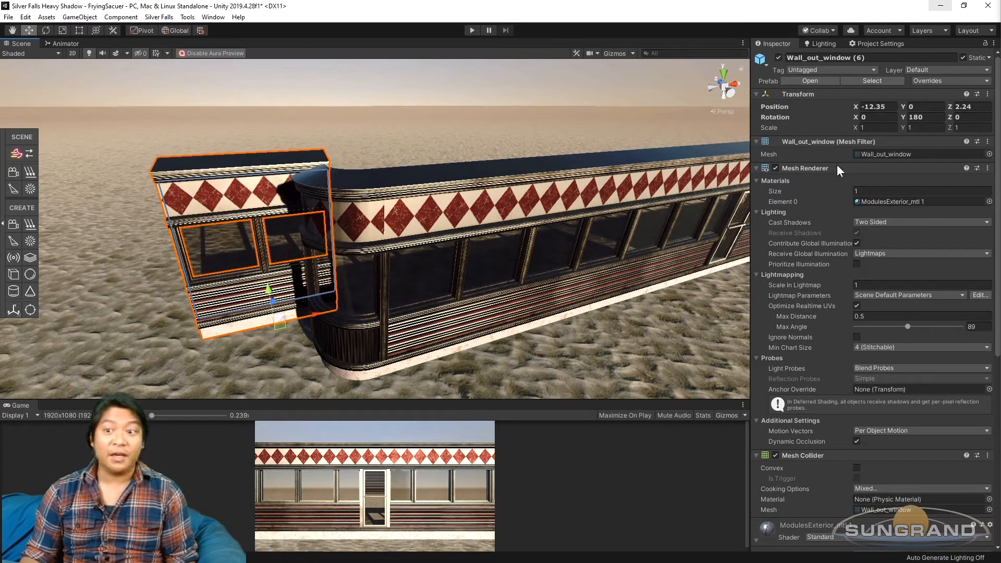
Try Y rotations of 0, 90 and 280 on the copied window wall and shift it to about X -11.35 and Z 2.41
{"action": "type", "text": "0"}
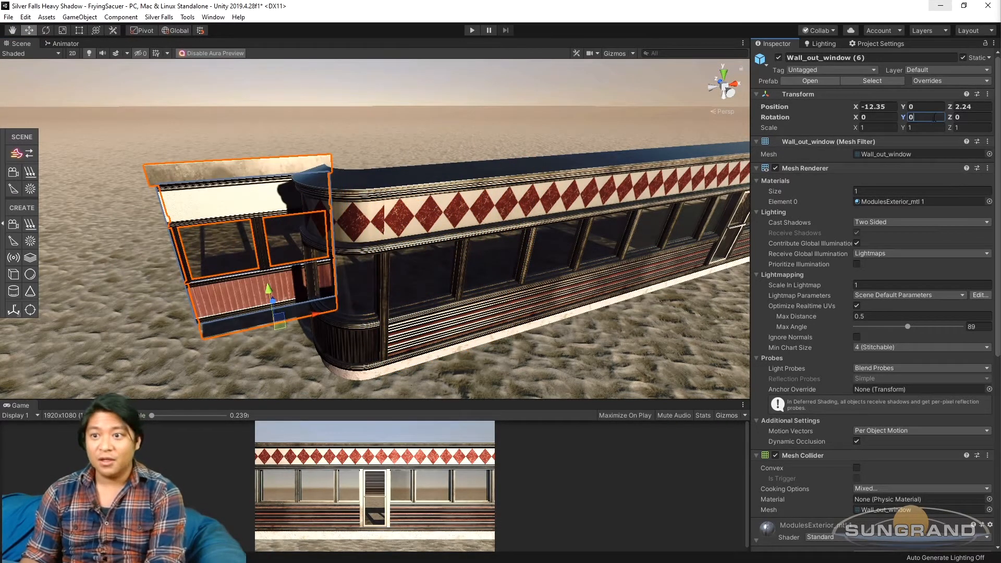
{"action": "type", "text": "90"}
{"action": "left_click_drag", "start_coordinate": [288, 306], "coordinate": [313, 313], "text": "alt"}
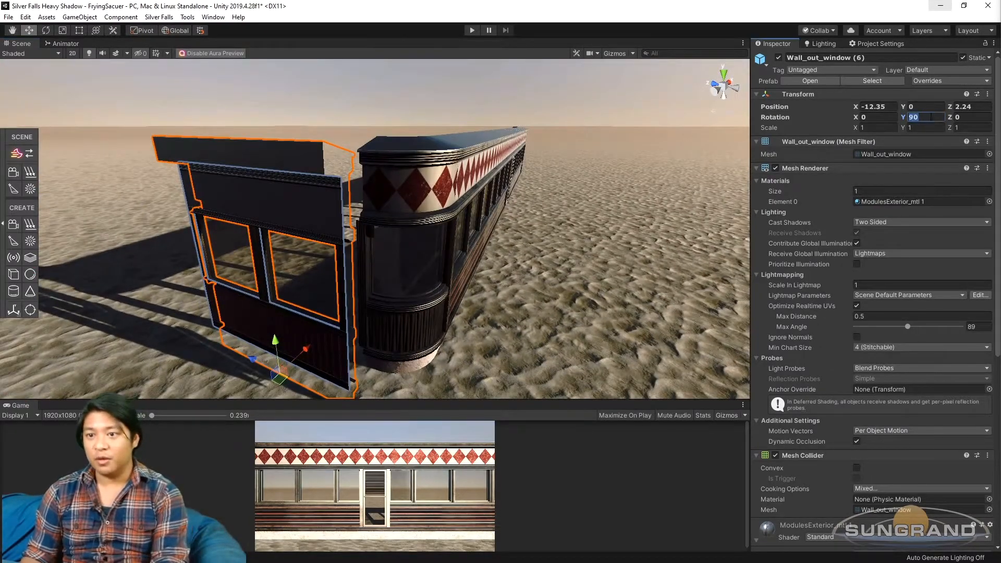
{"action": "type", "text": "280"}
{"action": "left_click_drag", "start_coordinate": [304, 349], "coordinate": [345, 314]}
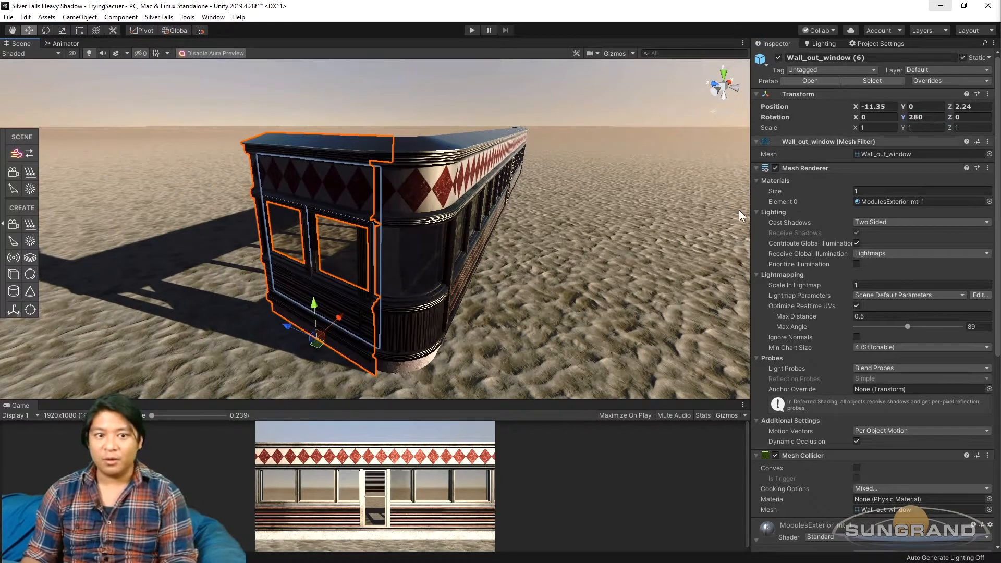
{"action": "left_click_drag", "start_coordinate": [287, 326], "coordinate": [411, 344]}
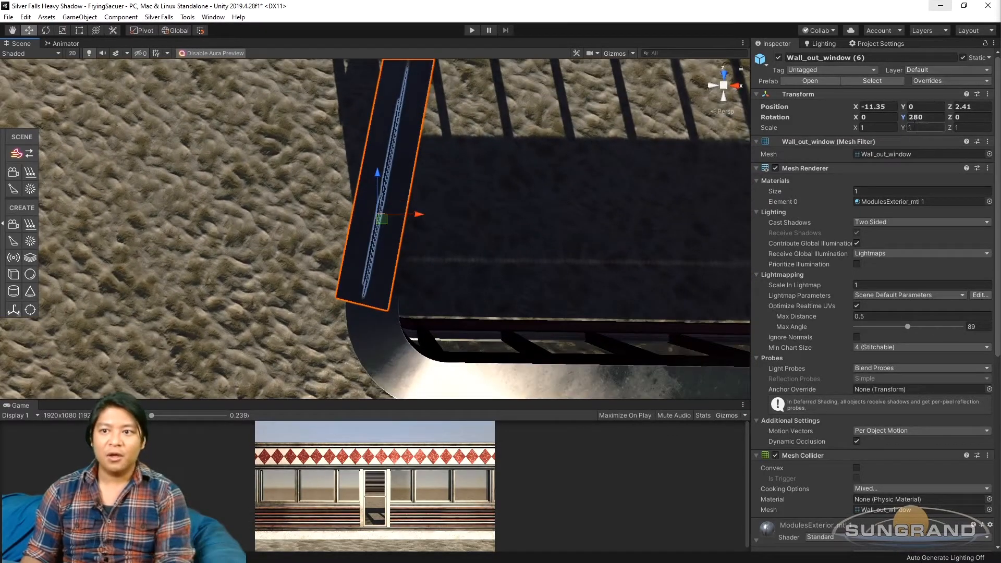
Align the copied window wall with the corner module using Y rotation 270 and position X -11.5, Z 2.5
{"action": "type", "text": "270"}
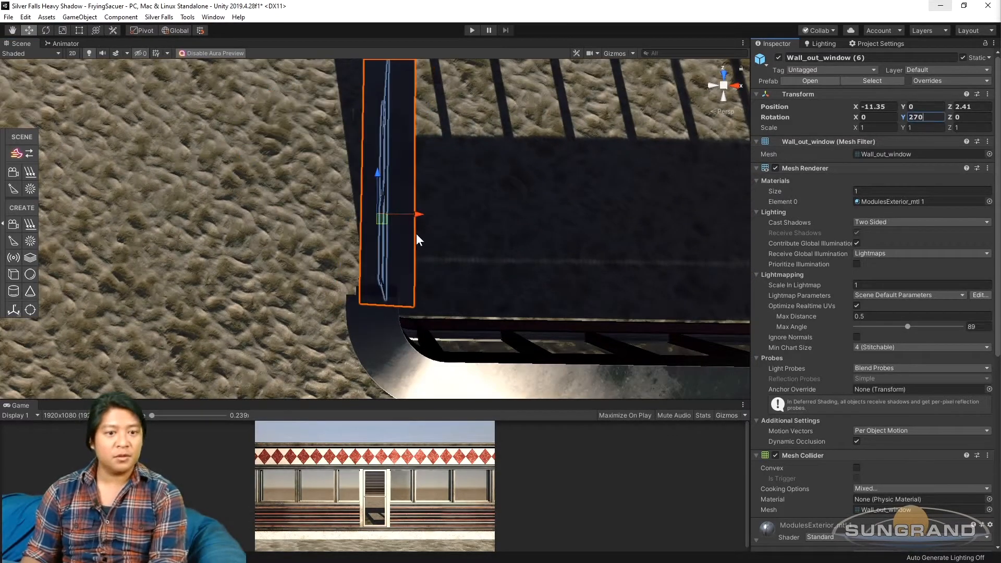
{"action": "mouse_move", "coordinate": [414, 220]}
{"action": "left_mouse_down"}
{"action": "mouse_move", "coordinate": [399, 227]}
{"action": "mouse_move", "coordinate": [407, 232]}
{"action": "left_mouse_up"}
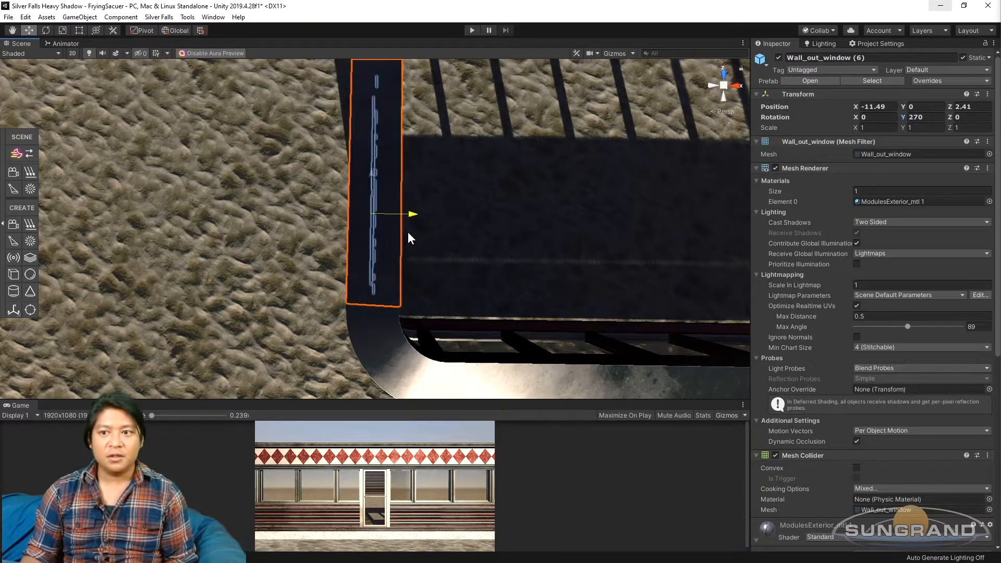
{"action": "type", "text": "-11.5"}
{"action": "scroll", "coordinate": [481, 253], "scroll_direction": "down", "scroll_amount": 3}
{"action": "left_click_drag", "start_coordinate": [481, 253], "coordinate": [699, 27], "text": "alt"}
{"action": "left_click", "coordinate": [427, 136]}
Duplicate the negative X side window wall and set the copy's Z position to 5.5
{"action": "left_click_drag", "start_coordinate": [427, 135], "coordinate": [145, 279], "text": "alt"}
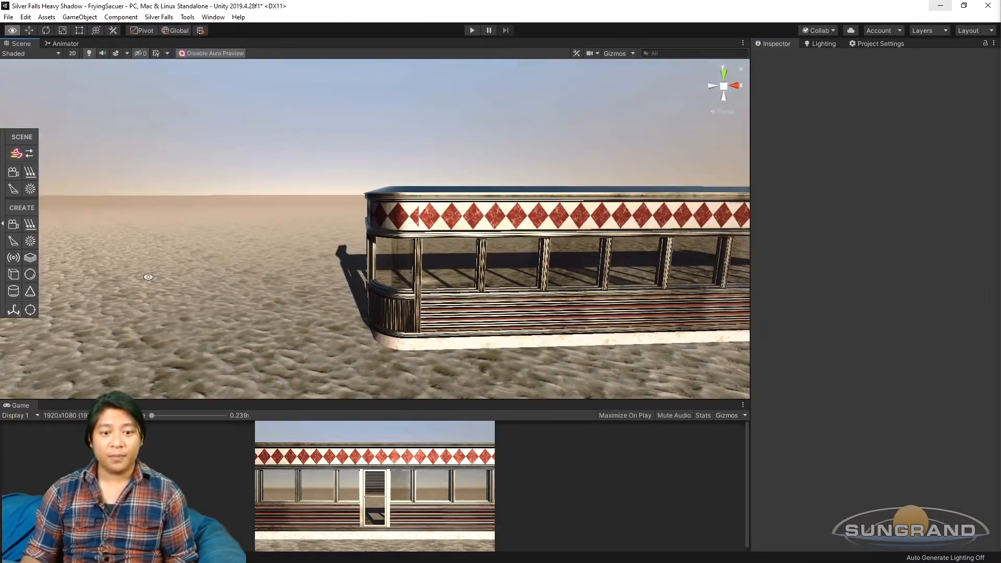
{"action": "left_click_drag", "start_coordinate": [456, 240], "coordinate": [345, 263], "text": "alt"}
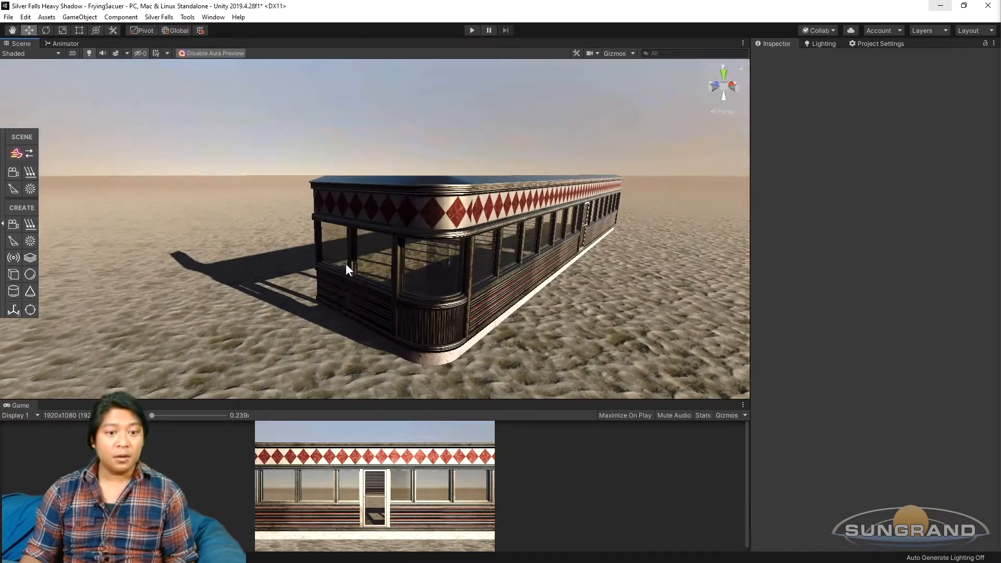
{"action": "left_click", "coordinate": [343, 300]}
{"action": "key", "text": "ctrl+d"}
{"action": "left_click_drag", "start_coordinate": [332, 321], "coordinate": [975, 75], "text": "alt"}
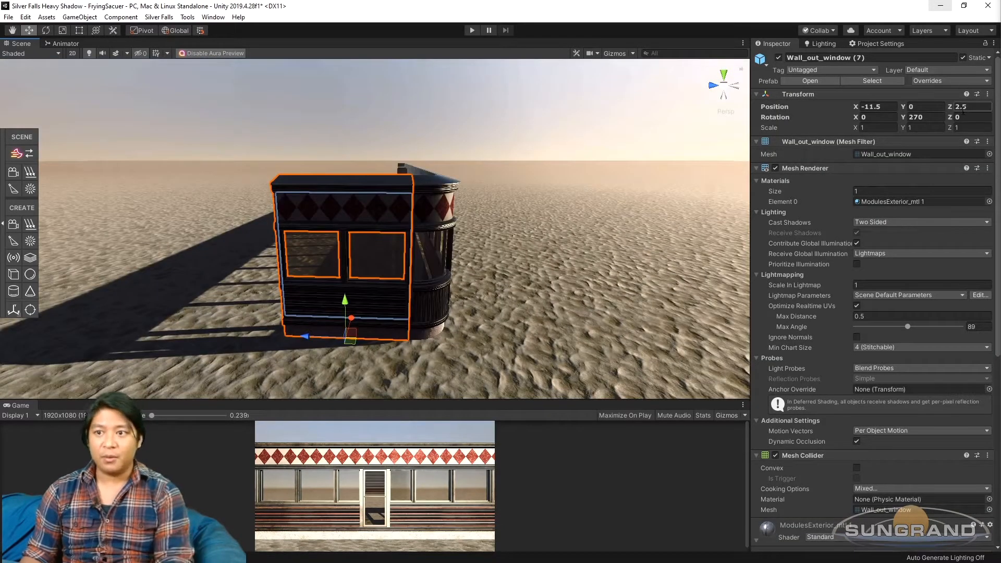
{"action": "type", "text": "5.5"}
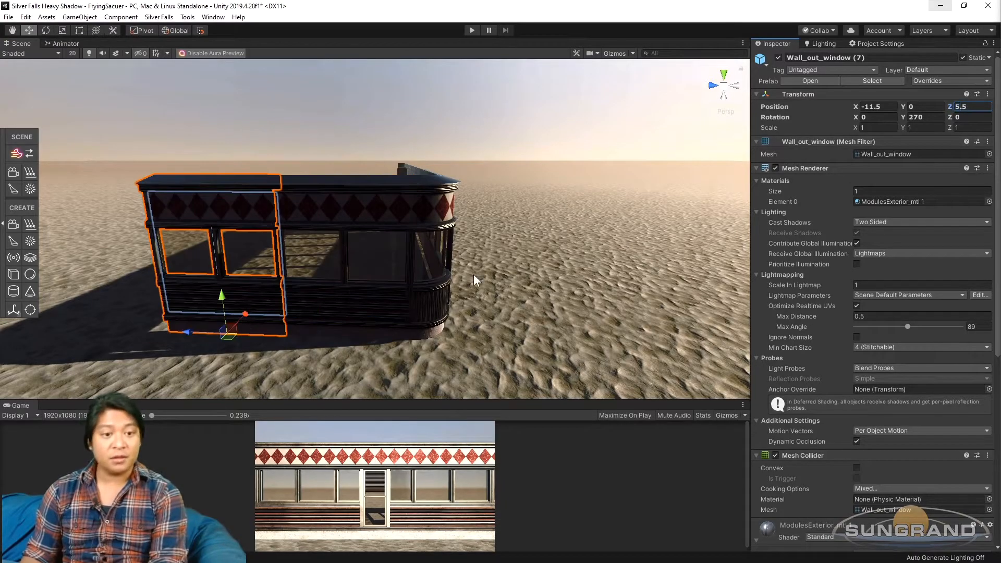
Duplicate the outer side window wall, set the copy's Y rotation to 90, and move it across to the positive X end
{"action": "left_click_drag", "start_coordinate": [278, 298], "coordinate": [579, 265], "text": "alt"}
{"action": "scroll", "coordinate": [365, 282], "scroll_direction": "down", "scroll_amount": 3}
{"action": "middle_click_drag", "start_coordinate": [207, 307], "coordinate": [270, 281]}
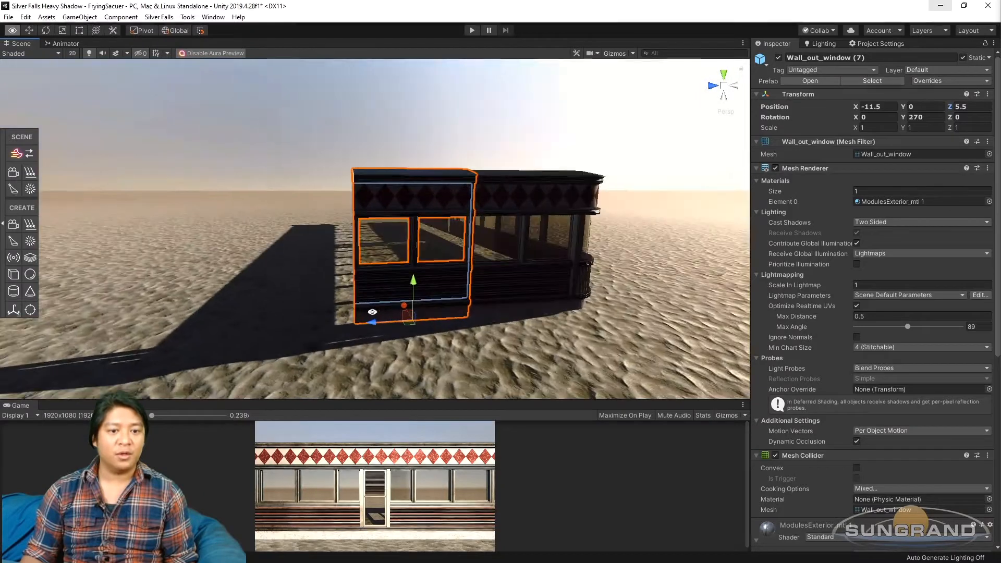
{"action": "left_click_drag", "start_coordinate": [270, 281], "coordinate": [360, 307], "text": "alt"}
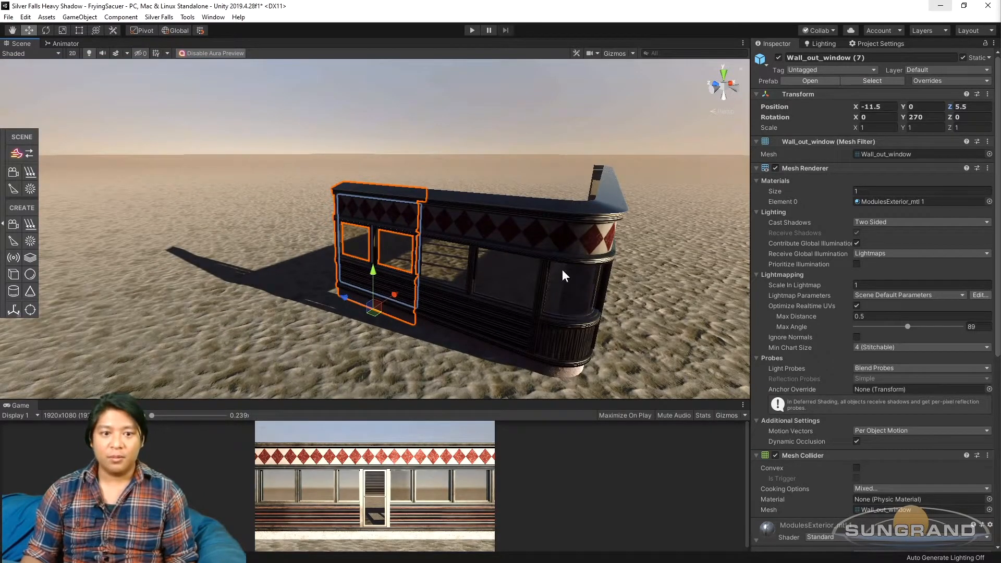
{"action": "key", "text": "ctrl+d"}
{"action": "type", "text": "90"}
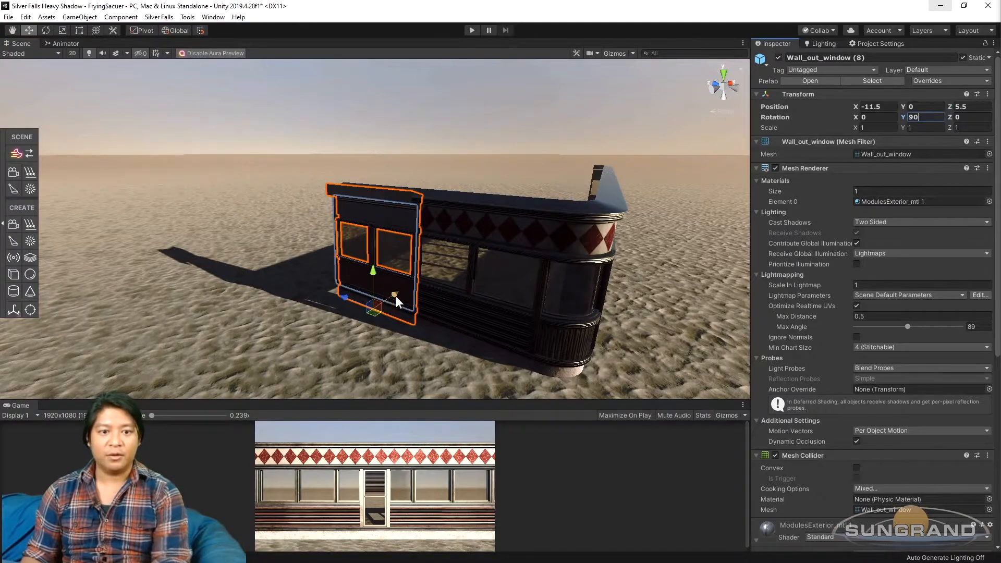
{"action": "left_click_drag", "start_coordinate": [533, 269], "coordinate": [333, 344], "text": "alt"}
{"action": "left_click_drag", "start_coordinate": [377, 288], "coordinate": [717, 365]}
Align the rotated window wall with the positive X corner module by setting its position to Z 2.5 and X 11.5
{"action": "middle_click_drag", "start_coordinate": [704, 313], "coordinate": [437, 332]}
{"action": "left_click_drag", "start_coordinate": [436, 333], "coordinate": [487, 308], "text": "alt"}
{"action": "left_click_drag", "start_coordinate": [413, 268], "coordinate": [493, 267]}
{"action": "left_click_drag", "start_coordinate": [392, 333], "coordinate": [373, 306]}
{"action": "left_click_drag", "start_coordinate": [400, 273], "coordinate": [426, 277]}
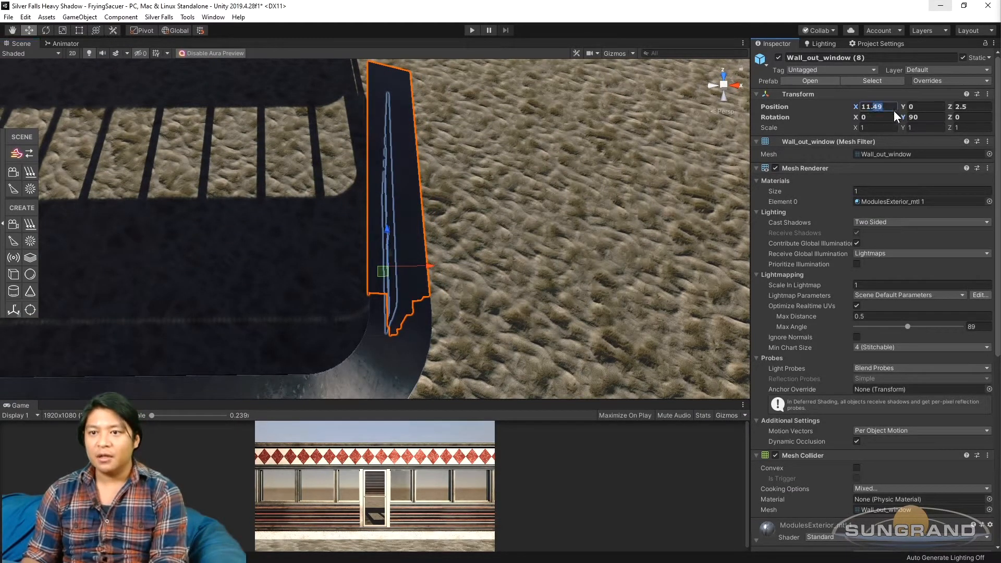
{"action": "type", "text": "11.5"}
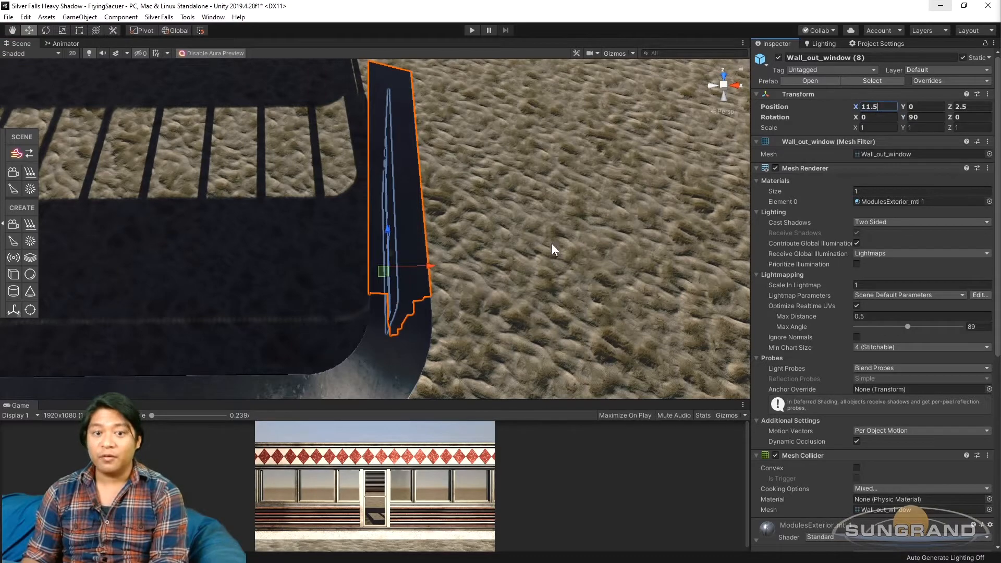
Examine how the diamond trim and mouldings meet between the positive X corner module and its side window wall
{"action": "left_click_drag", "start_coordinate": [603, 296], "coordinate": [306, 139], "text": "alt"}
{"action": "left_click", "coordinate": [181, 121]}
{"action": "scroll", "coordinate": [209, 140], "scroll_direction": "up", "scroll_amount": 5}
{"action": "middle_click_drag", "start_coordinate": [250, 168], "coordinate": [399, 259]}
{"action": "scroll", "coordinate": [399, 259], "scroll_direction": "up", "scroll_amount": 5}
{"action": "left_click_drag", "start_coordinate": [399, 260], "coordinate": [334, 173], "text": "alt"}
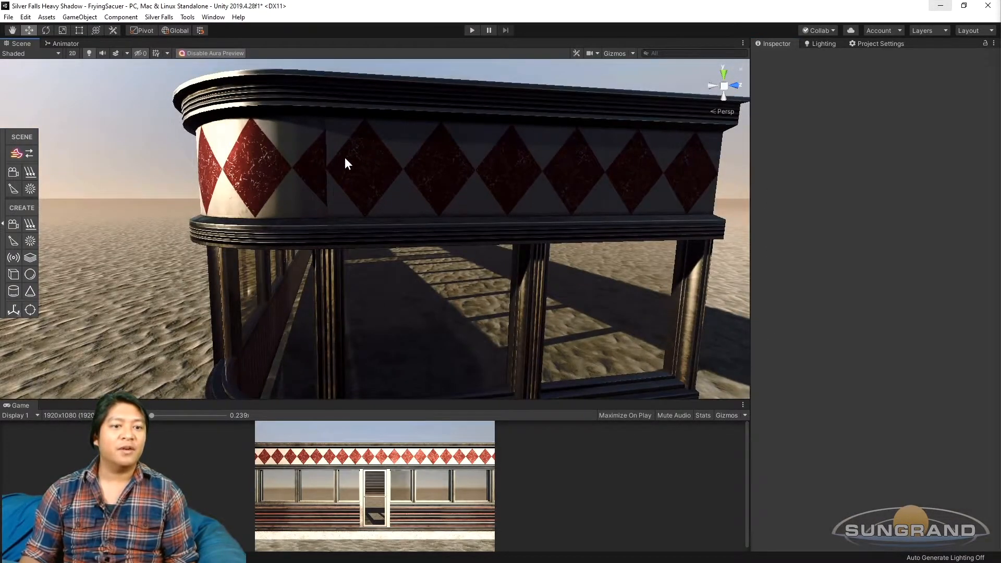
{"action": "scroll", "coordinate": [333, 183], "scroll_direction": "up", "scroll_amount": 3}
{"action": "middle_click_drag", "start_coordinate": [310, 148], "coordinate": [354, 211]}
{"action": "scroll", "coordinate": [354, 211], "scroll_direction": "down", "scroll_amount": 5}
{"action": "left_click_drag", "start_coordinate": [469, 217], "coordinate": [386, 247], "text": "alt"}
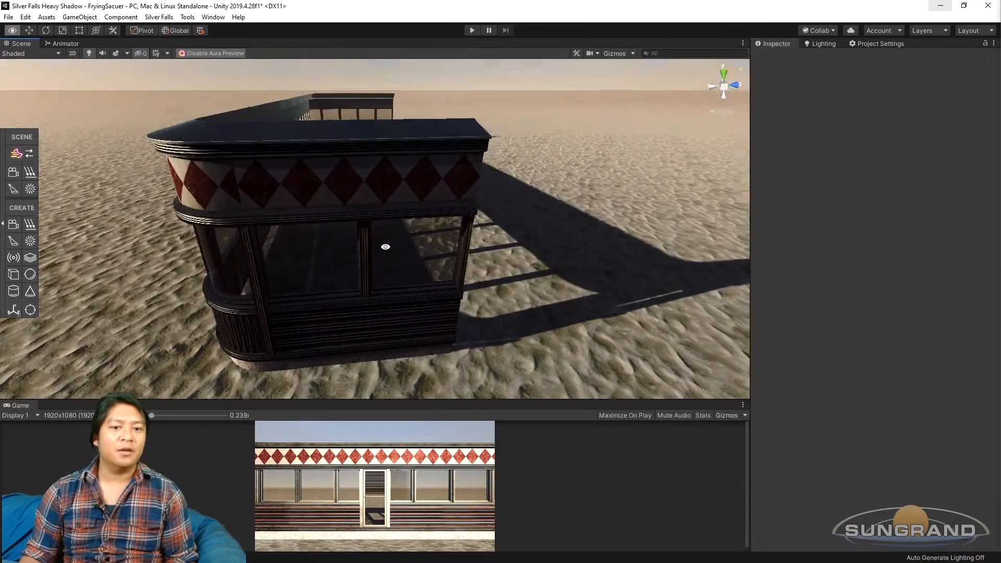
Duplicate the positive X side window wall and set the copy's Z position to 5.5
{"action": "left_click", "coordinate": [359, 154]}
{"action": "key", "text": "ctrl+d"}
{"action": "left_click_drag", "start_coordinate": [407, 356], "coordinate": [592, 336]}
{"action": "key", "text": "f"}
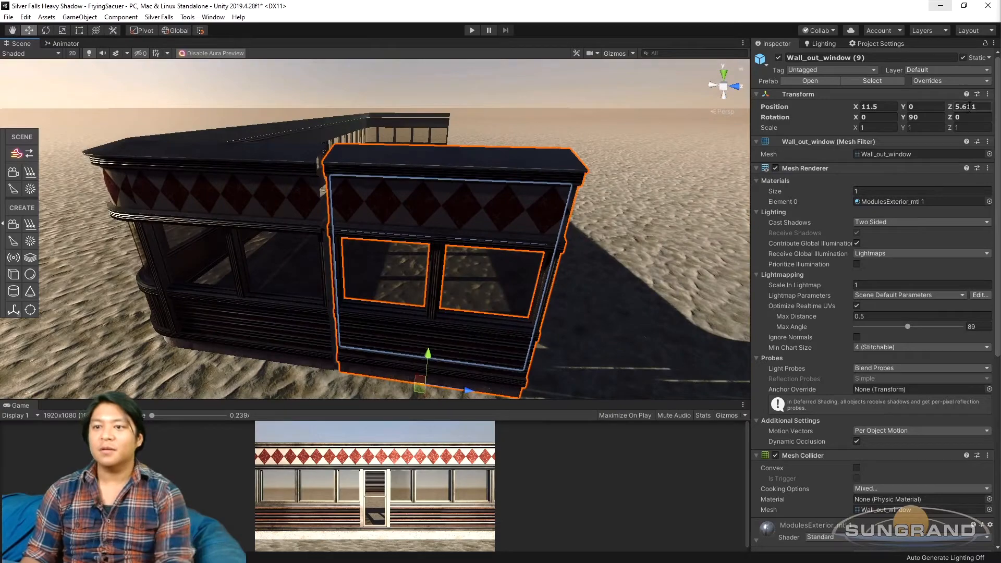
{"action": "type", "text": "5"}
{"action": "left_click", "coordinate": [500, 85]}
Duplicate the end window wall on the positive X side and set the copy's Z position to 8.5
{"action": "left_click_drag", "start_coordinate": [316, 284], "coordinate": [365, 208], "text": "alt"}
{"action": "left_click", "coordinate": [415, 143]}
{"action": "key", "text": "f"}
{"action": "left_click_drag", "start_coordinate": [201, 307], "coordinate": [550, 348], "text": "alt"}
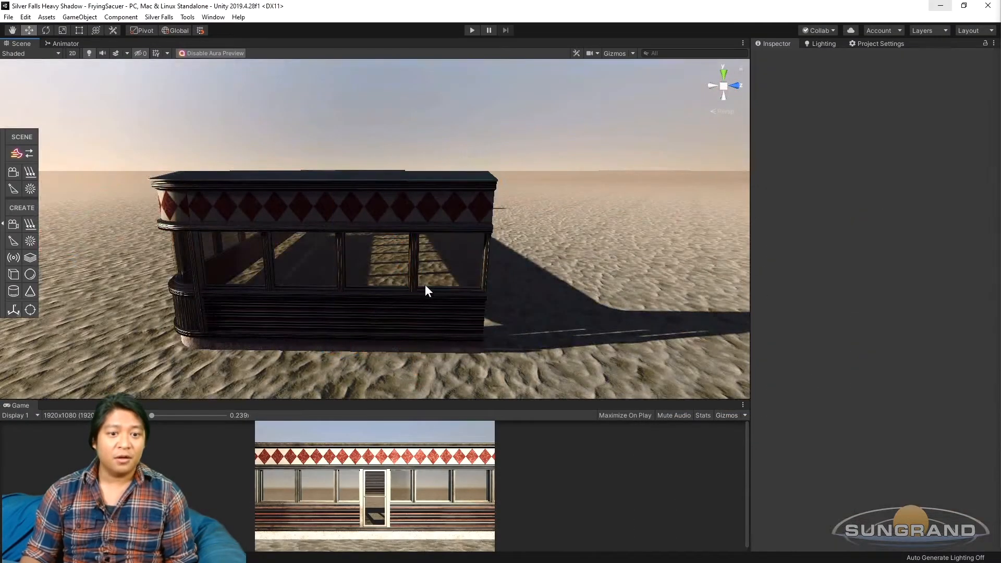
{"action": "left_click", "coordinate": [421, 308]}
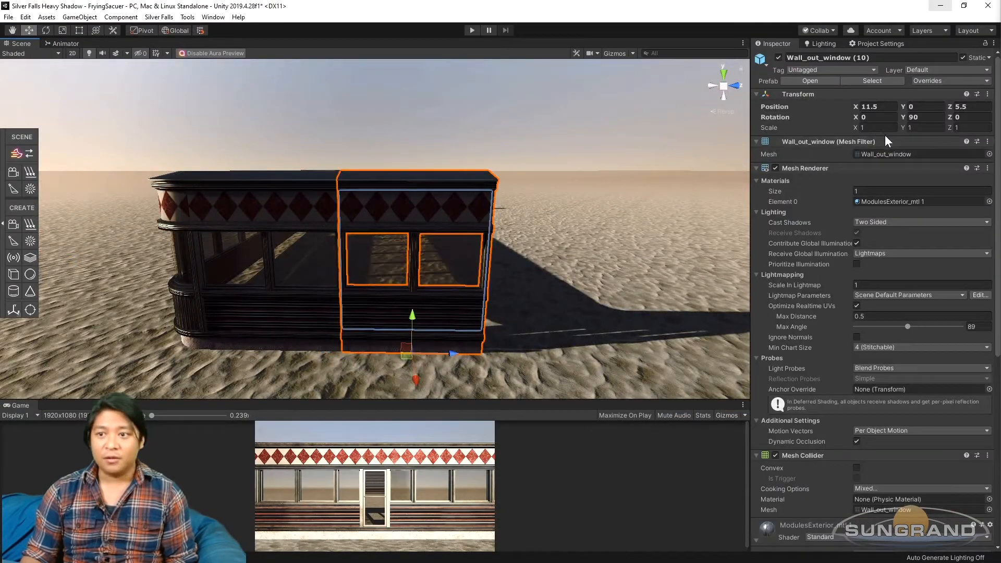
{"action": "left_click", "coordinate": [965, 107]}
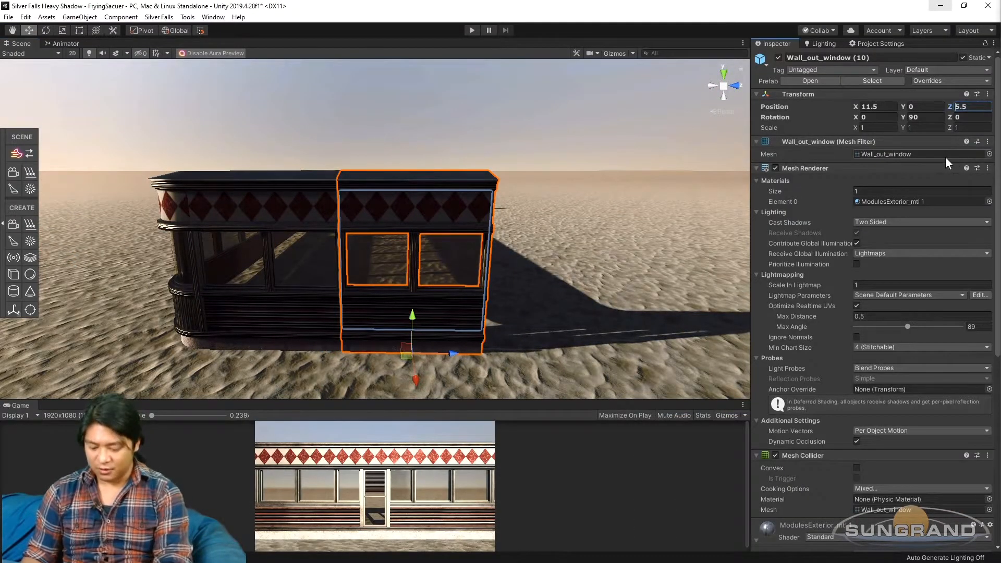
{"action": "key", "text": "Delete"}
{"action": "type", "text": "8"}
{"action": "middle_click_drag", "start_coordinate": [534, 238], "coordinate": [470, 253]}
{"action": "left_click", "coordinate": [492, 117]}
Extend the positive X side with another duplicated window wall, setting its Z position to 11.5
{"action": "scroll", "coordinate": [470, 295], "scroll_direction": "down", "scroll_amount": 4}
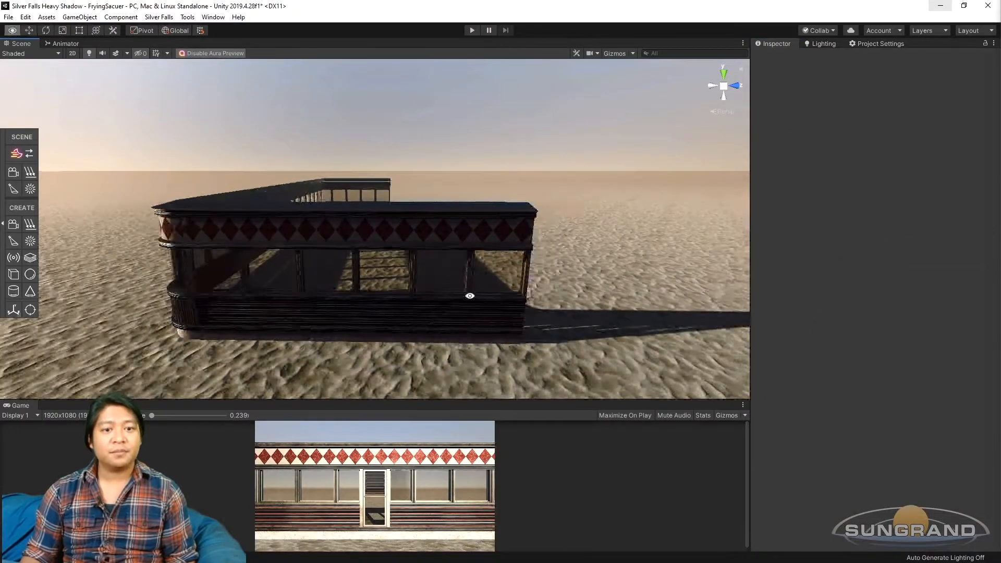
{"action": "left_click_drag", "start_coordinate": [470, 295], "coordinate": [468, 310], "text": "alt"}
{"action": "scroll", "coordinate": [466, 311], "scroll_direction": "down", "scroll_amount": 5}
{"action": "middle_click_drag", "start_coordinate": [467, 310], "coordinate": [398, 279]}
{"action": "mouse_move", "coordinate": [398, 279]}
{"action": "left_mouse_down", "text": "alt"}
{"action": "mouse_move", "coordinate": [385, 325]}
{"action": "mouse_move", "coordinate": [390, 273]}
{"action": "left_mouse_up", "text": "alt"}
{"action": "left_click", "coordinate": [390, 273]}
{"action": "left_click", "coordinate": [971, 106]}
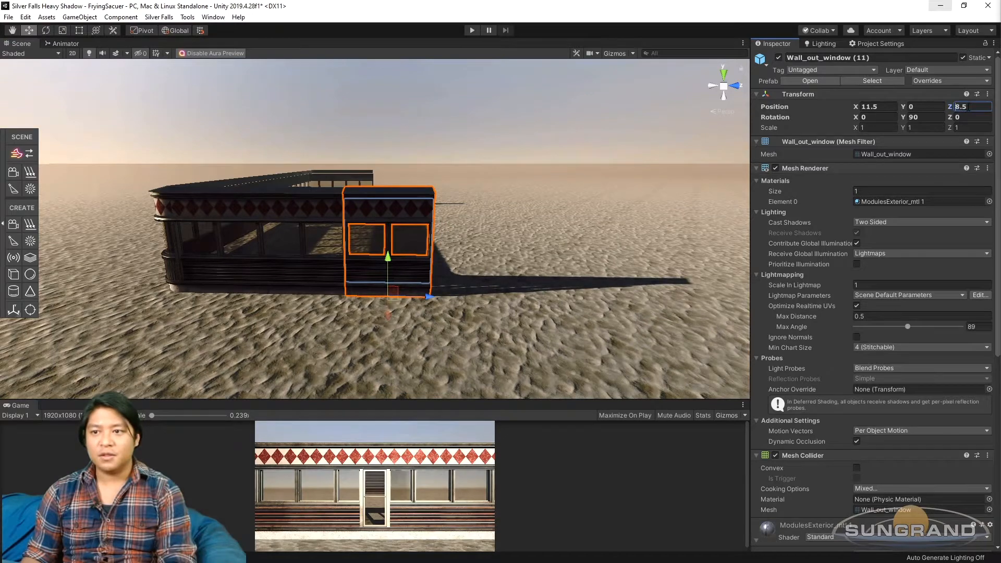
{"action": "type", "text": "11.5"}
{"action": "left_click", "coordinate": [471, 157]}
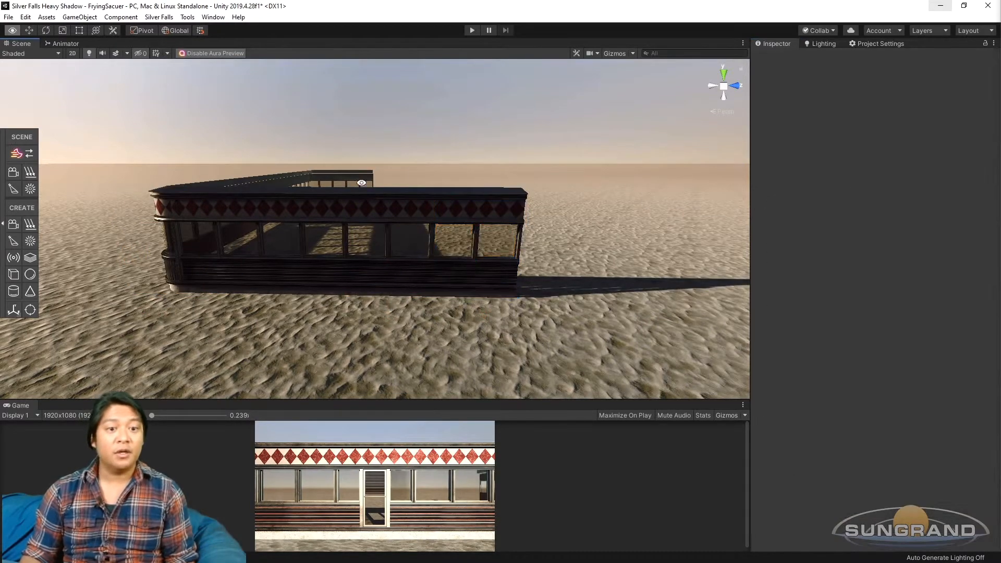
Select the end window wall on the negative X side and locate its source prefab asset
{"action": "middle_click_drag", "start_coordinate": [378, 180], "coordinate": [399, 259]}
{"action": "left_click", "coordinate": [368, 224]}
{"action": "key", "text": "f"}
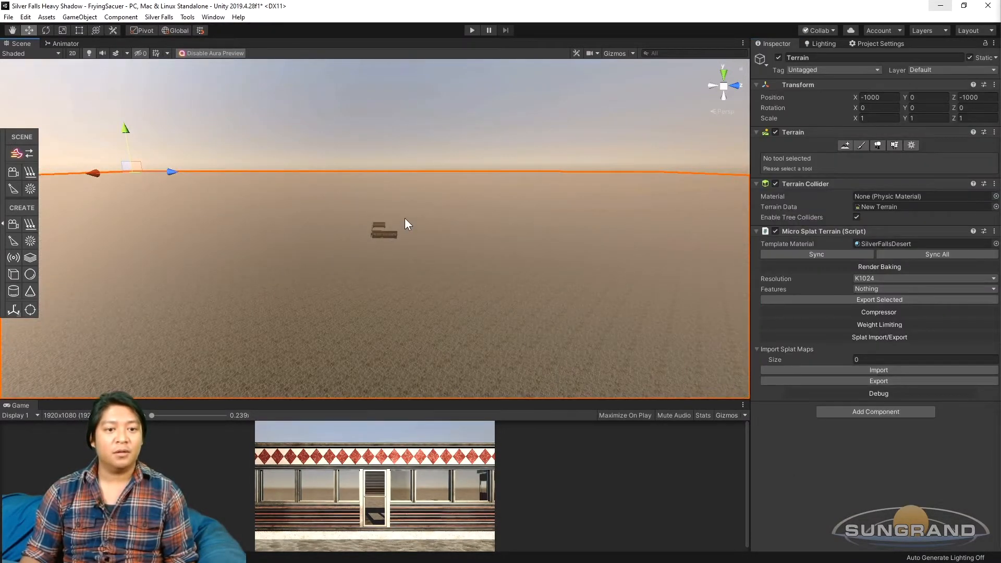
{"action": "left_click", "coordinate": [390, 224]}
{"action": "key", "text": "f"}
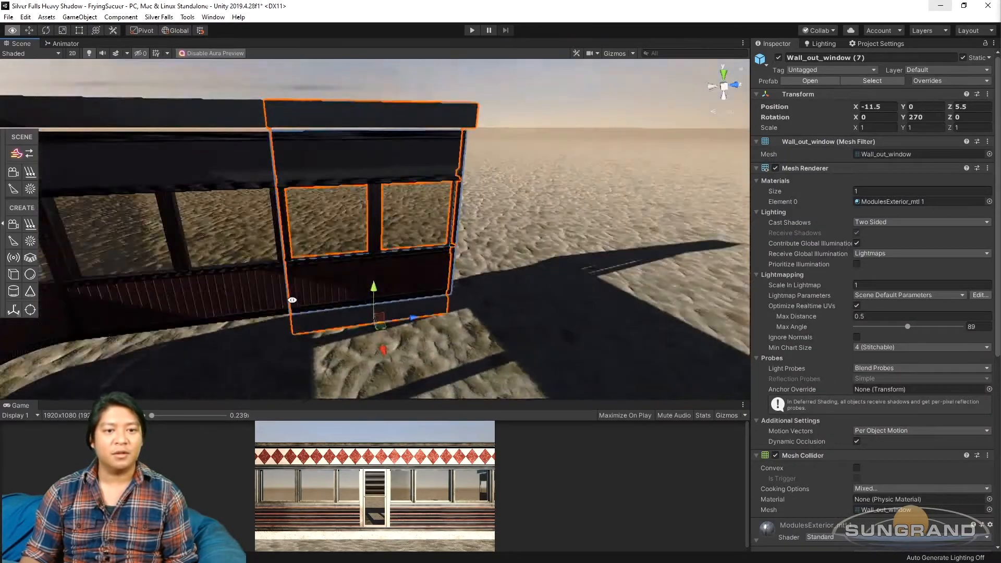
{"action": "left_click_drag", "start_coordinate": [832, 248], "coordinate": [803, 240], "text": "alt"}
{"action": "left_click", "coordinate": [252, 183]}
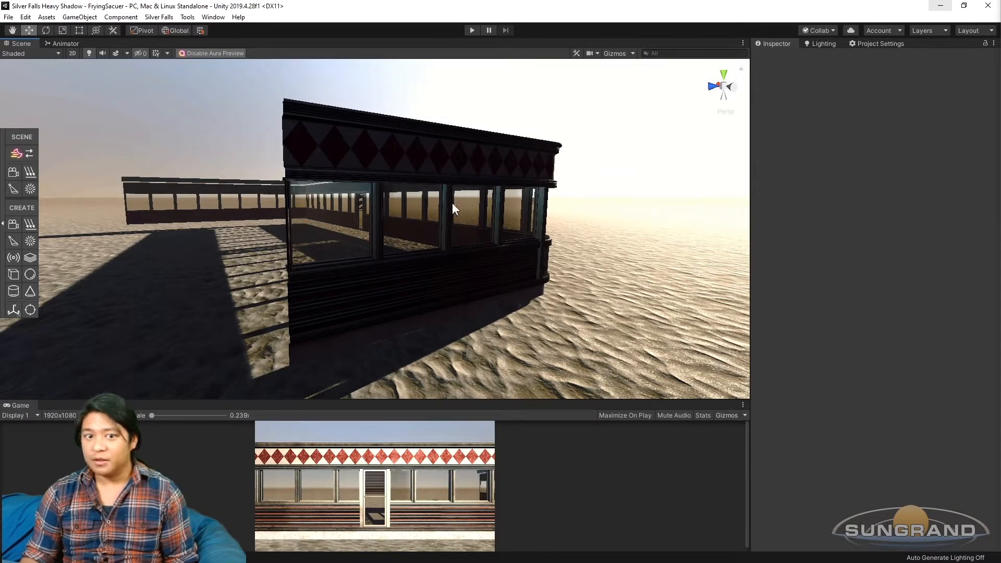
{"action": "left_click", "coordinate": [369, 267]}
{"action": "left_click", "coordinate": [883, 80]}
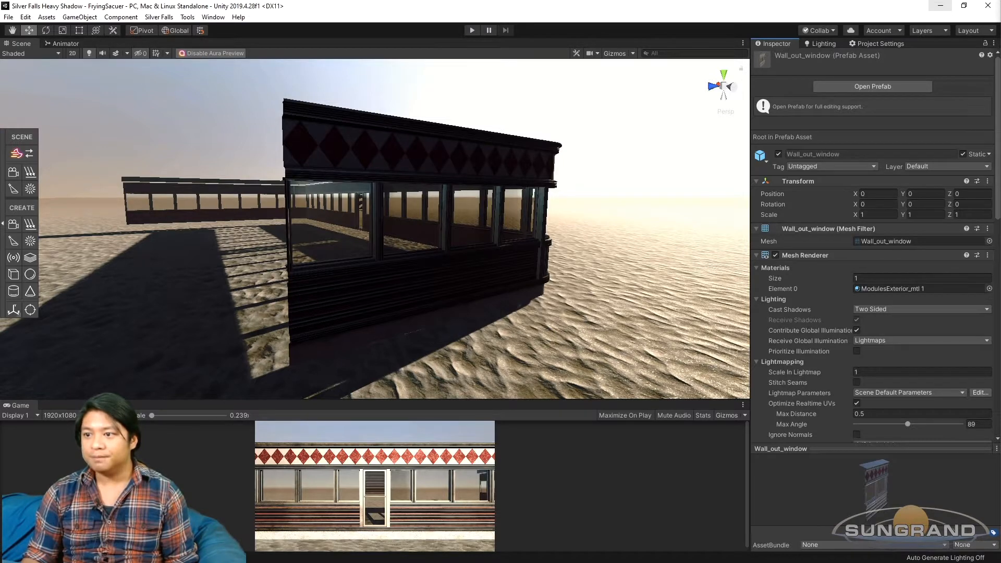
Place the solid Wall_out prefab in the scene beyond the negative X side's end window wall
{"action": "scroll", "coordinate": [424, 169], "scroll_direction": "down", "scroll_amount": 4}
{"action": "left_click_drag", "start_coordinate": [424, 171], "coordinate": [441, 205], "text": "alt"}
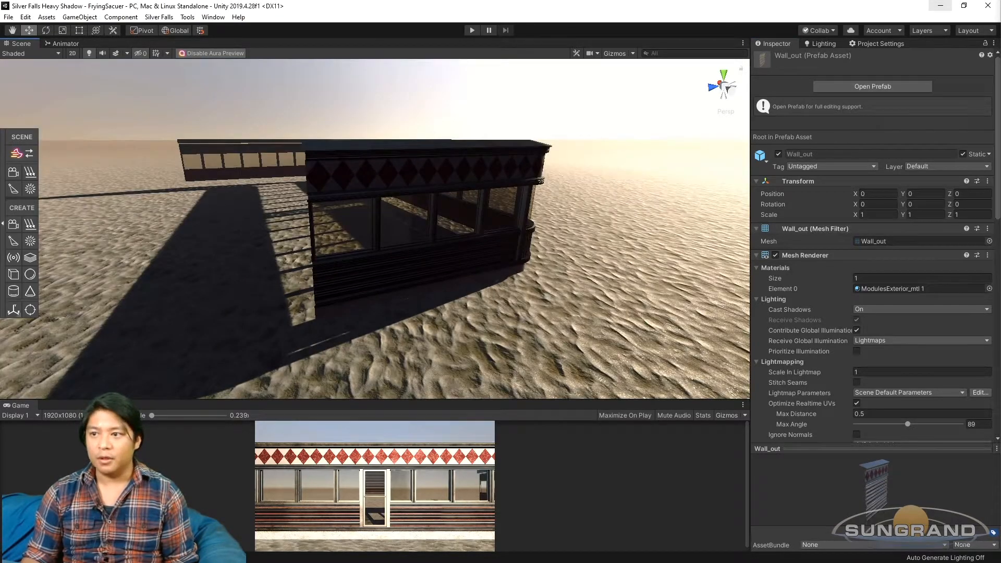
{"action": "left_click", "coordinate": [264, 326]}
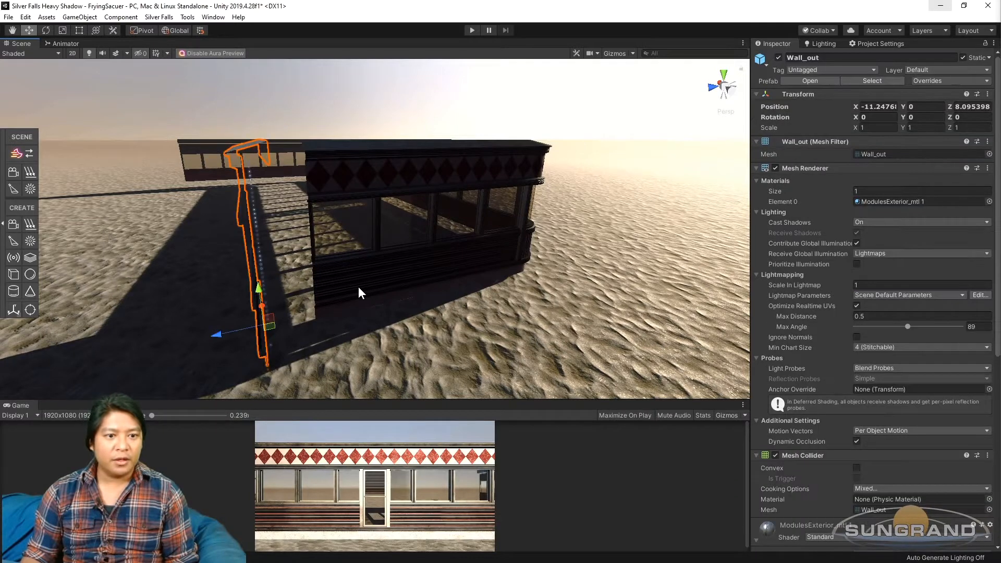
Copy the negative X end window wall's transform values onto the solid wall and set the solid wall's Z position to 8.5
{"action": "left_click", "coordinate": [363, 289]}
{"action": "right_click", "coordinate": [796, 92]}
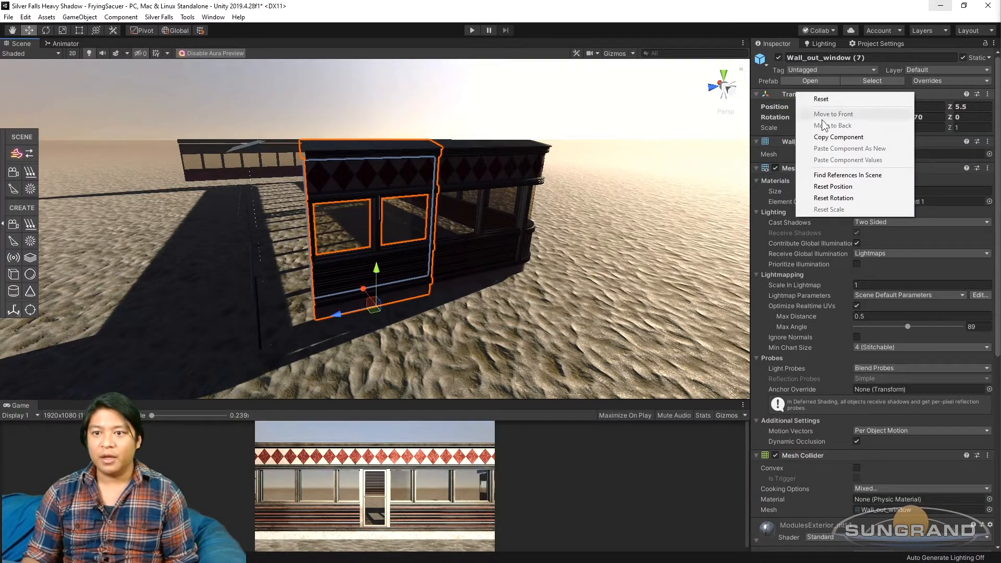
{"action": "left_click", "coordinate": [846, 135]}
{"action": "left_click_drag", "start_coordinate": [195, 284], "coordinate": [305, 277], "text": "alt"}
{"action": "left_click", "coordinate": [326, 258]}
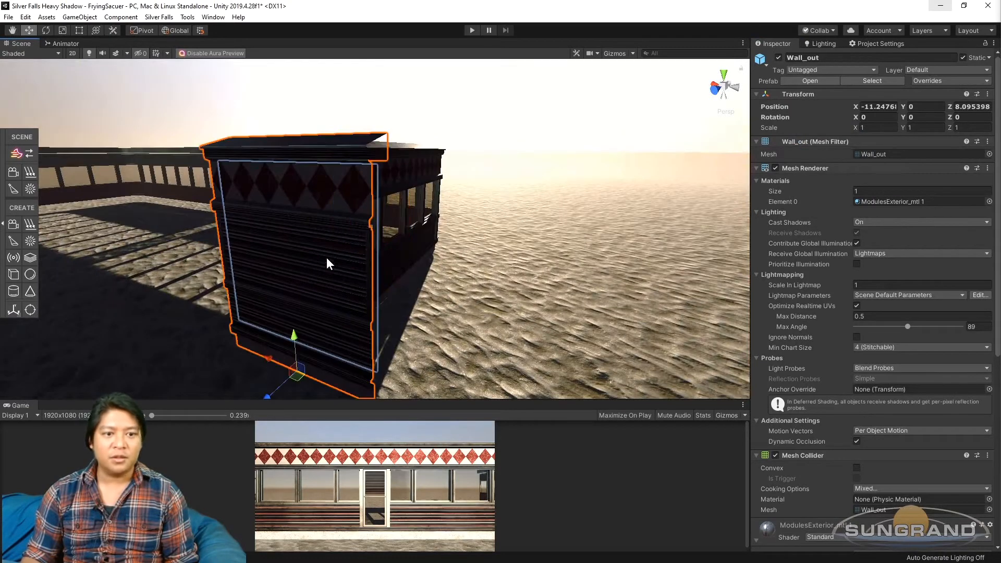
{"action": "right_click", "coordinate": [799, 93]}
{"action": "left_click", "coordinate": [851, 161]}
{"action": "left_click_drag", "start_coordinate": [292, 290], "coordinate": [477, 301], "text": "alt"}
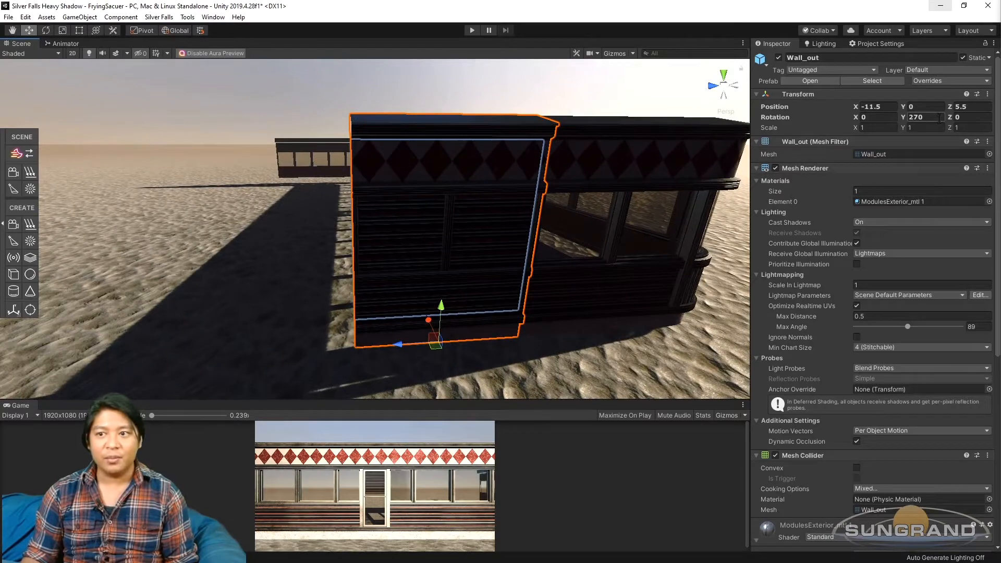
{"action": "key", "text": "Delete"}
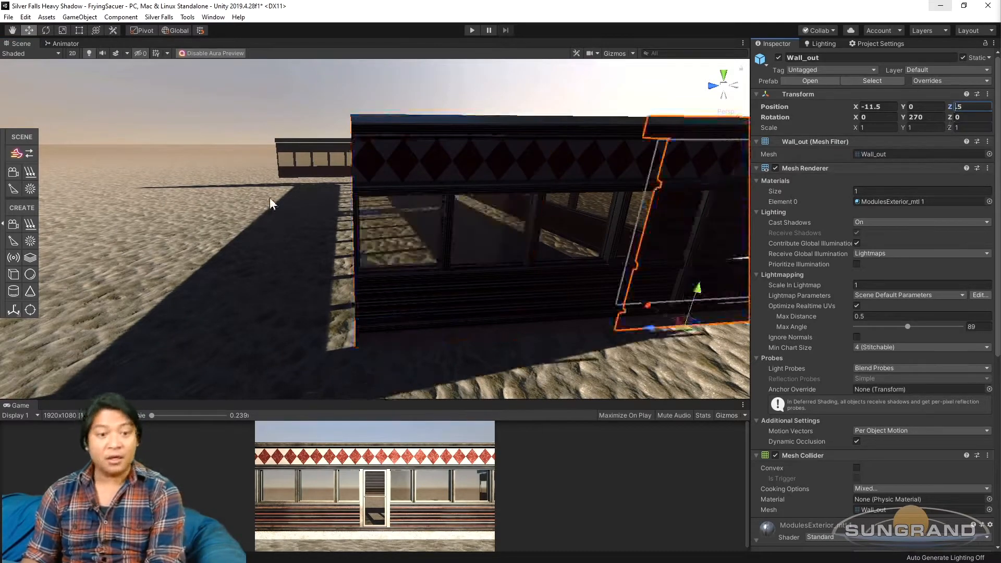
{"action": "type", "text": "8f"}
Duplicate the solid wall on the negative X side, set the copy's Z position to 11.5, and save the scene
{"action": "left_click_drag", "start_coordinate": [364, 222], "coordinate": [402, 174], "text": "alt"}
{"action": "left_click", "coordinate": [402, 144]}
{"action": "left_click_drag", "start_coordinate": [403, 224], "coordinate": [386, 305], "text": "alt"}
{"action": "left_click", "coordinate": [364, 271]}
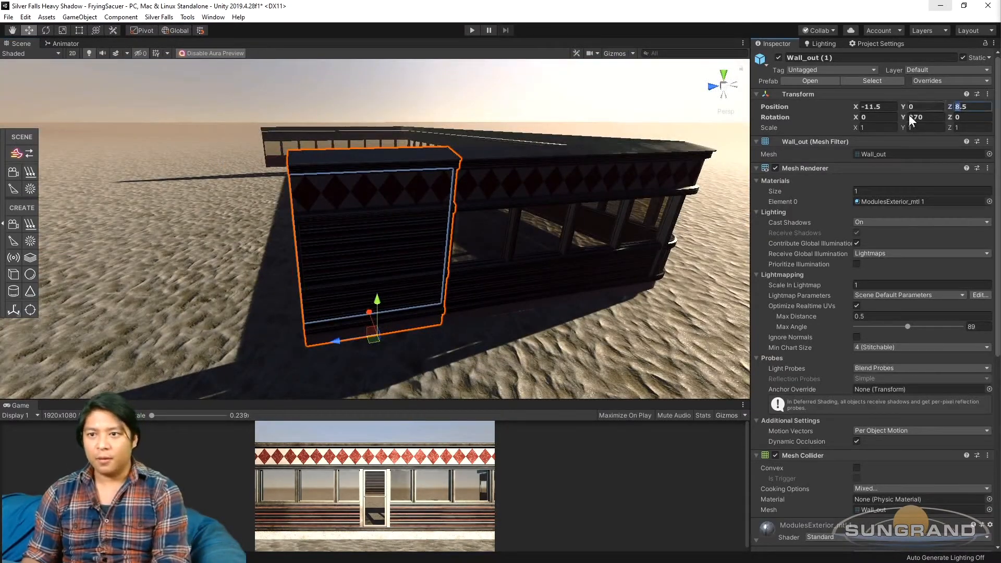
{"action": "type", "text": "11"}
{"action": "scroll", "coordinate": [349, 222], "scroll_direction": "down", "scroll_amount": 3}
{"action": "left_click_drag", "start_coordinate": [350, 227], "coordinate": [772, 200], "text": "alt"}
{"action": "scroll", "coordinate": [772, 200], "scroll_direction": "down", "scroll_amount": 3}
{"action": "scroll", "coordinate": [241, 277], "scroll_direction": "down", "scroll_amount": 3}
{"action": "left_click_drag", "start_coordinate": [246, 279], "coordinate": [279, 239], "text": "alt"}
{"action": "key", "text": "ctrl+s"}
Compare the diner shell's layout with the Interior Frying Saucer map in GB Studio, and return to Unity
{"action": "scroll", "coordinate": [277, 247], "scroll_direction": "up", "scroll_amount": 4}
{"action": "middle_click_drag", "start_coordinate": [276, 247], "coordinate": [362, 252]}
{"action": "scroll", "coordinate": [239, 299], "scroll_direction": "down", "scroll_amount": 4}
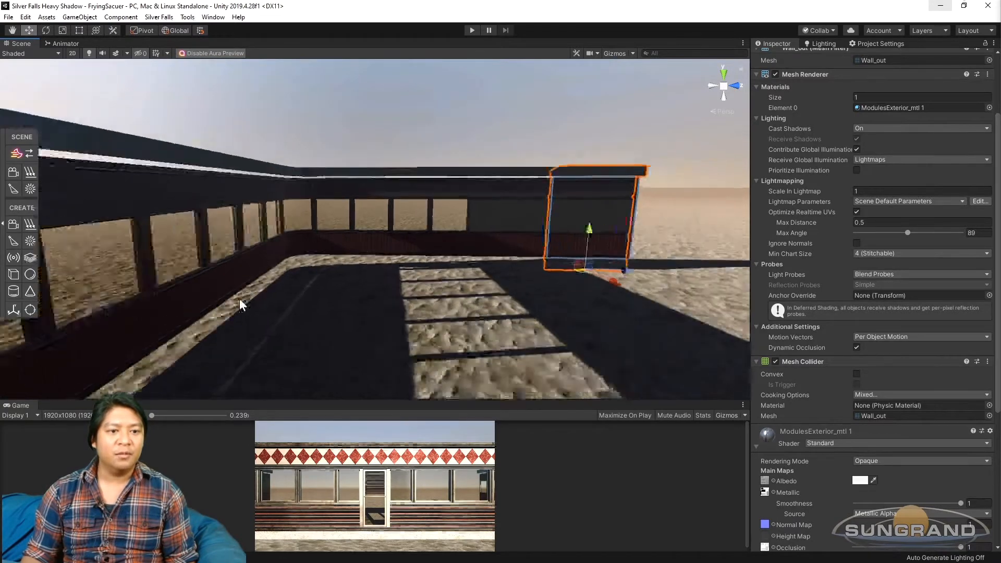
{"action": "scroll", "coordinate": [243, 292], "scroll_direction": "down", "scroll_amount": 7}
{"action": "scroll", "coordinate": [260, 308], "scroll_direction": "up", "scroll_amount": 6}
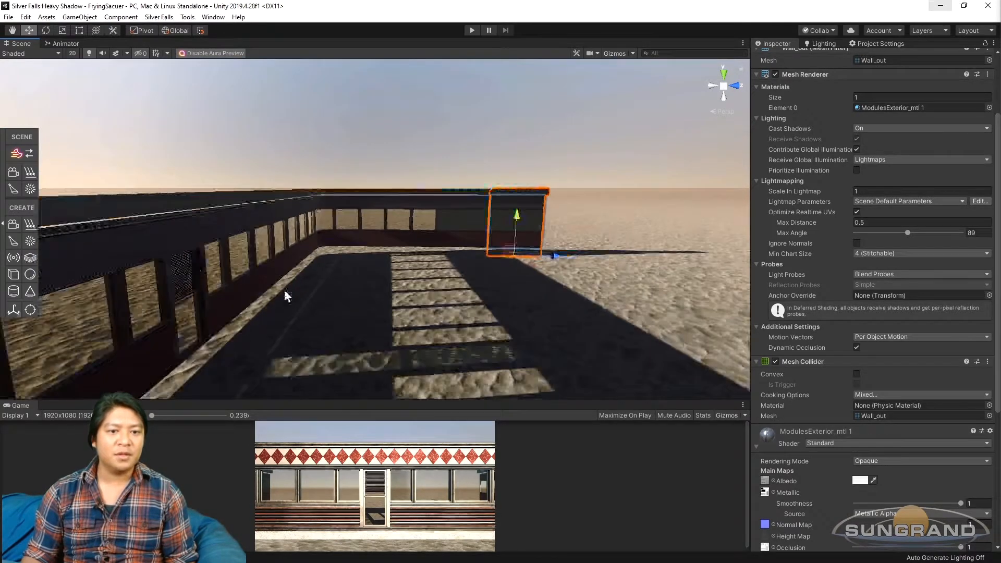
{"action": "scroll", "coordinate": [399, 332], "scroll_direction": "down", "scroll_amount": 2}
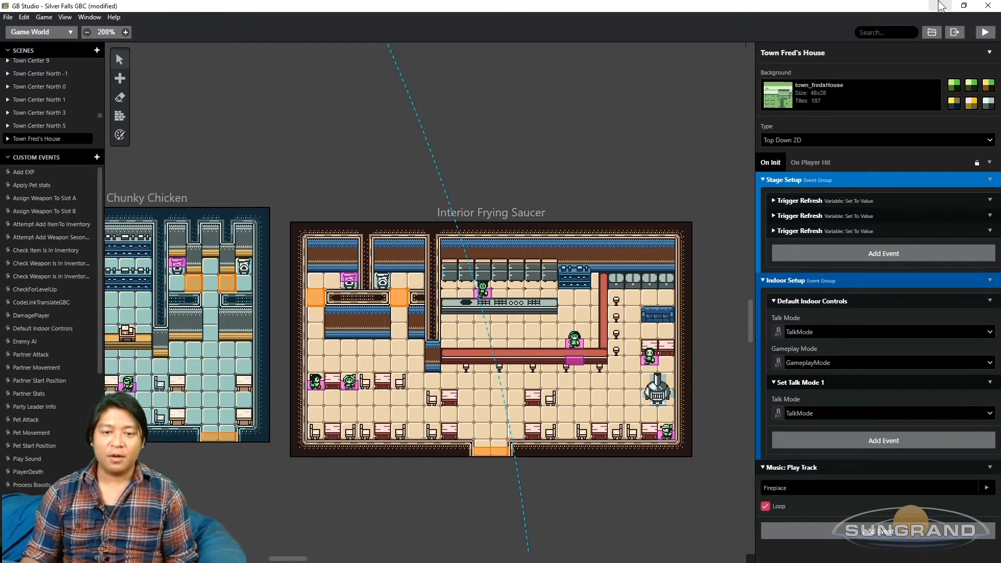
{"action": "left_click", "coordinate": [939, 2]}
Duplicate the end solid wall on the negative X side and set the copy's Z position to 14.5
{"action": "left_click_drag", "start_coordinate": [380, 283], "coordinate": [459, 238], "text": "alt"}
{"action": "scroll", "coordinate": [424, 273], "scroll_direction": "down", "scroll_amount": 5}
{"action": "scroll", "coordinate": [459, 239], "scroll_direction": "up", "scroll_amount": 3}
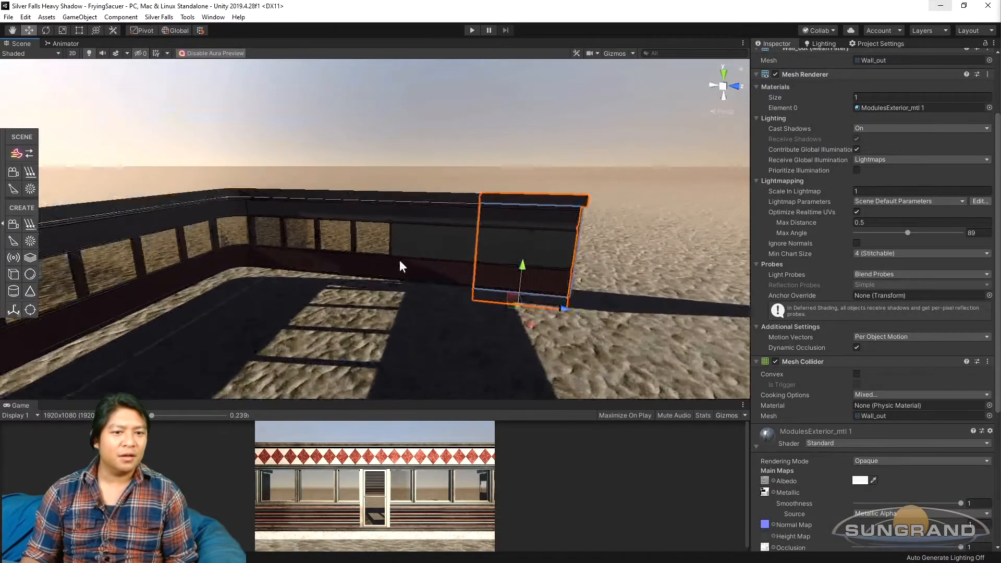
{"action": "left_click_drag", "start_coordinate": [519, 276], "coordinate": [417, 165], "text": "alt"}
{"action": "left_click", "coordinate": [416, 167]}
{"action": "left_click", "coordinate": [407, 245]}
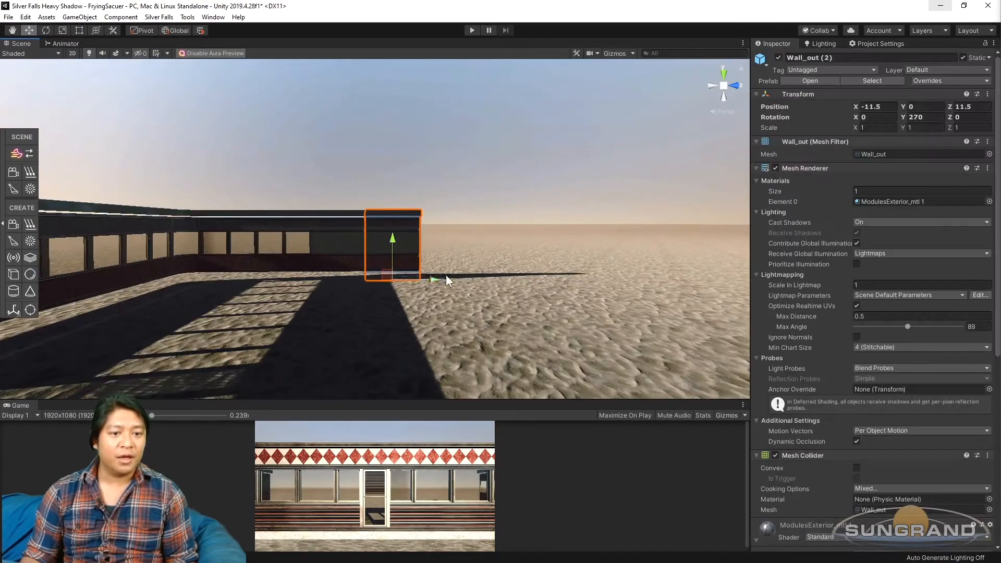
{"action": "left_click_drag", "start_coordinate": [445, 270], "coordinate": [493, 264], "text": "alt"}
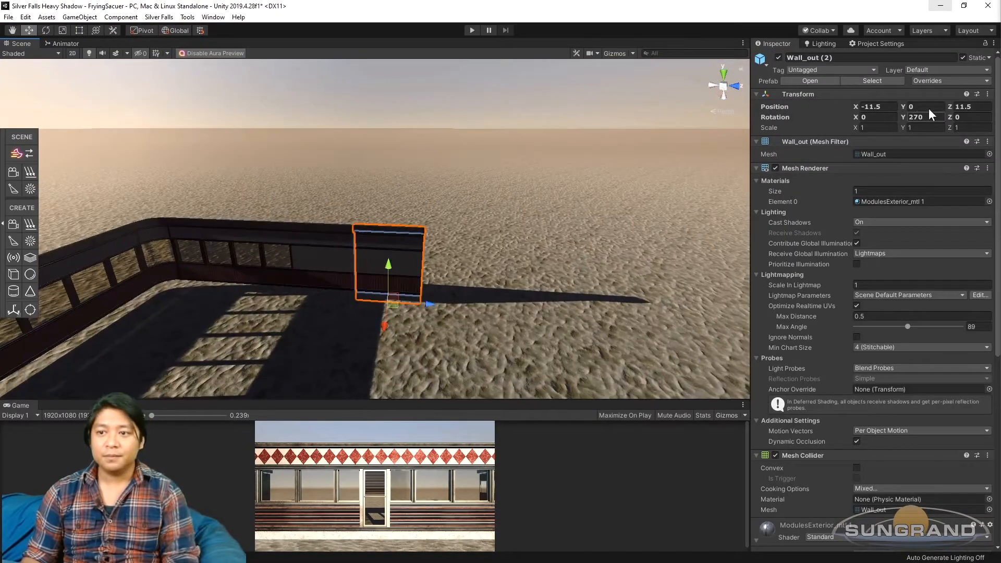
{"action": "type", "text": "4"}
Duplicate the end window wall on the positive X side and set the copy's Z position to 14.5
{"action": "scroll", "coordinate": [359, 310], "scroll_direction": "down", "scroll_amount": 6}
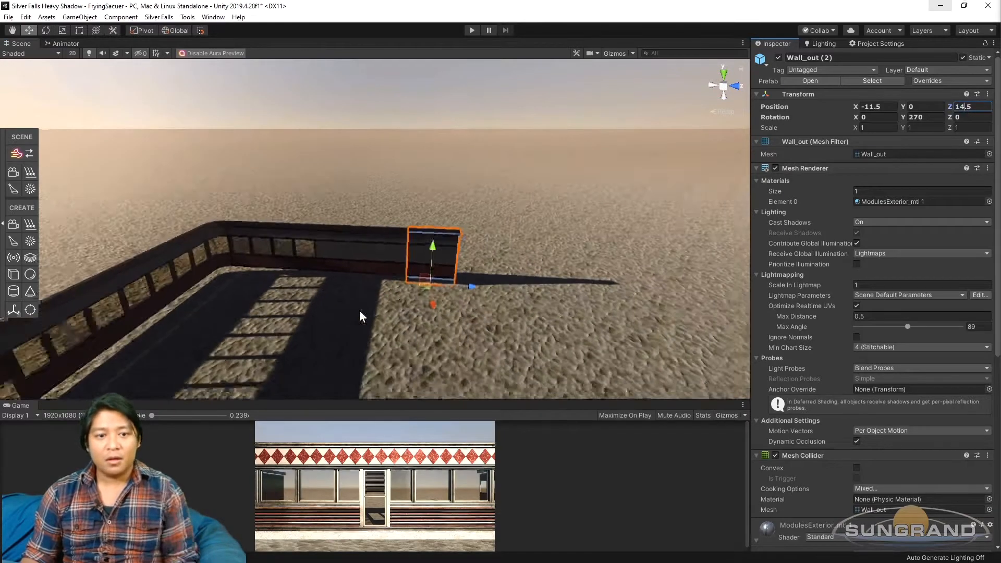
{"action": "middle_click_drag", "start_coordinate": [356, 318], "coordinate": [414, 231]}
{"action": "scroll", "coordinate": [415, 233], "scroll_direction": "down", "scroll_amount": 4}
{"action": "middle_click_drag", "start_coordinate": [565, 228], "coordinate": [439, 265]}
{"action": "left_click", "coordinate": [438, 265]}
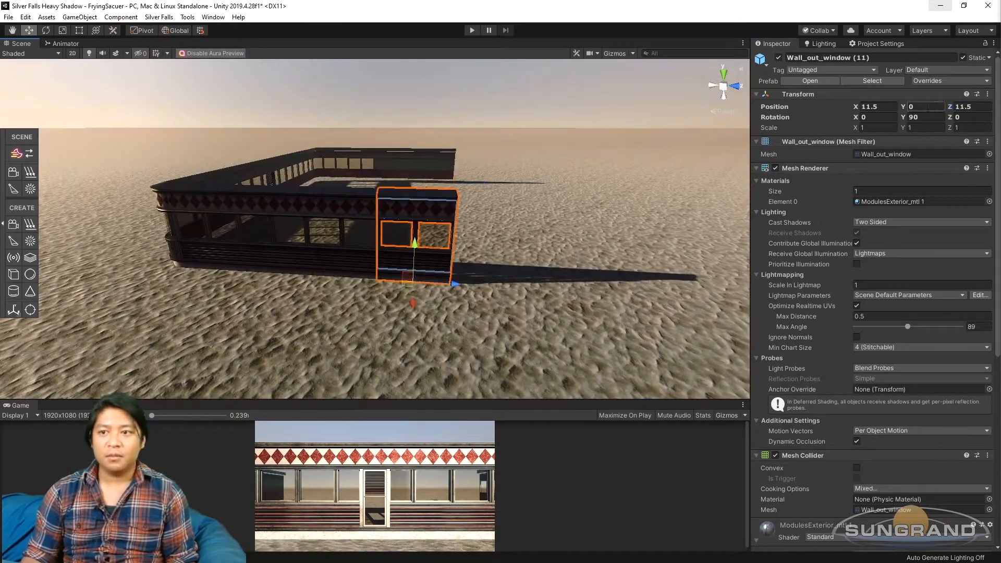
{"action": "type", "text": "4"}
Duplicate the positive X window corner, move the copy to that side's far end, and set its Y rotation to 90
{"action": "left_click_drag", "start_coordinate": [437, 233], "coordinate": [647, 281], "text": "alt"}
{"action": "left_click", "coordinate": [271, 286]}
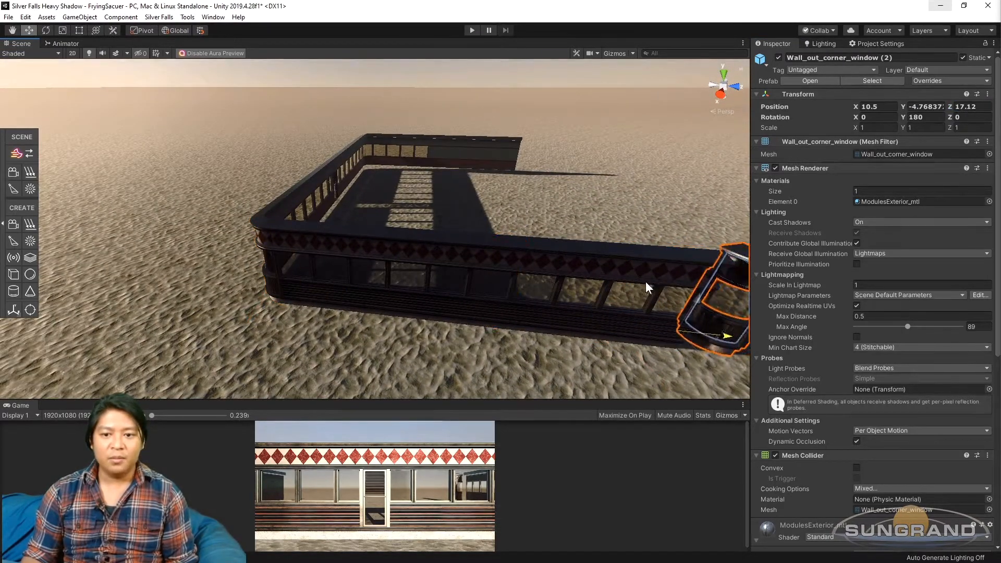
{"action": "key", "text": "f"}
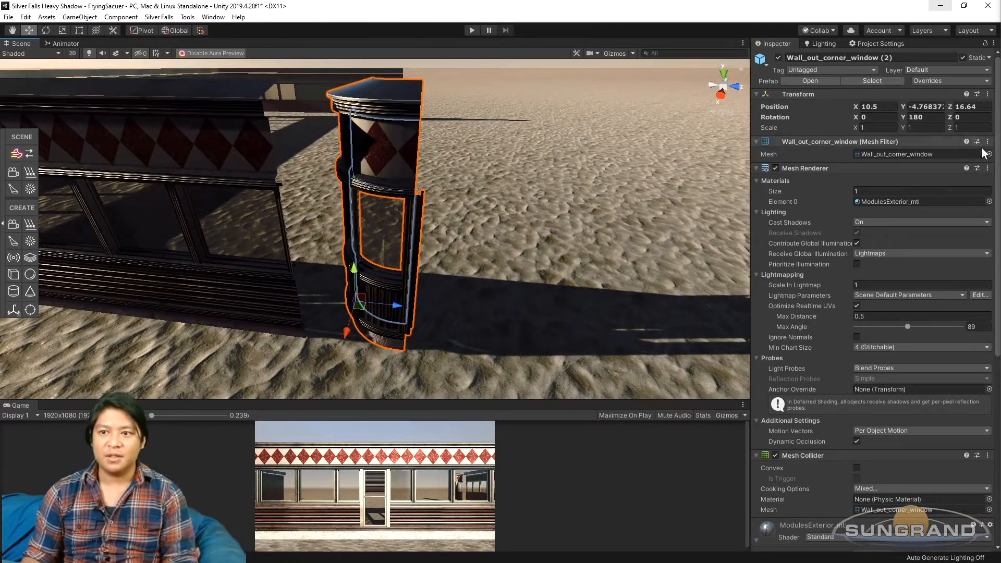
{"action": "left_click", "coordinate": [926, 117]}
{"action": "type", "text": "0"}
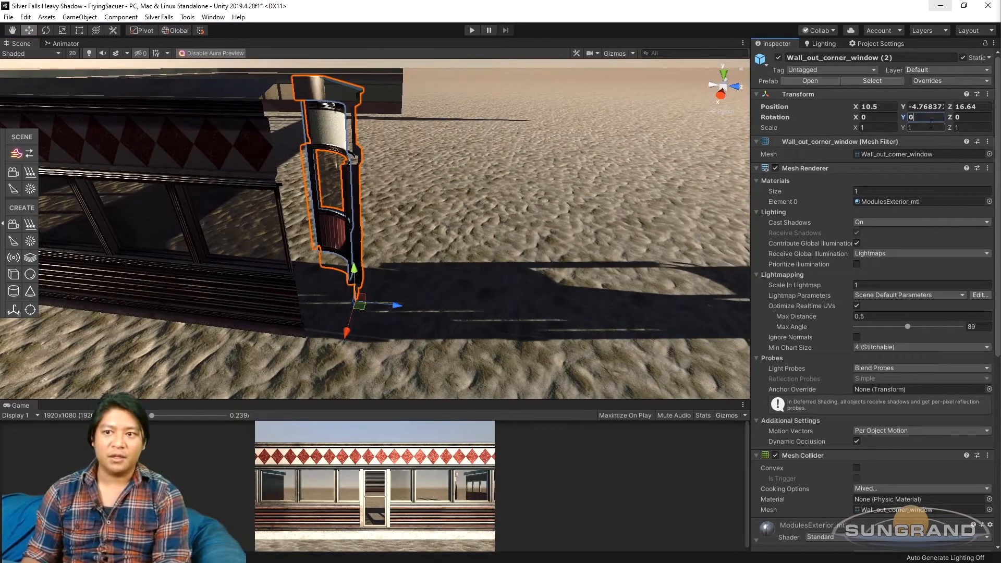
{"action": "type", "text": "90"}
Align the rotated corner module with the end window wall at position X 11.5 and Z 16
{"action": "left_click_drag", "start_coordinate": [372, 236], "coordinate": [296, 292], "text": "alt"}
{"action": "left_click_drag", "start_coordinate": [349, 312], "coordinate": [327, 334]}
{"action": "left_click_drag", "start_coordinate": [322, 277], "coordinate": [395, 357], "text": "alt"}
{"action": "left_click_drag", "start_coordinate": [390, 270], "coordinate": [314, 300]}
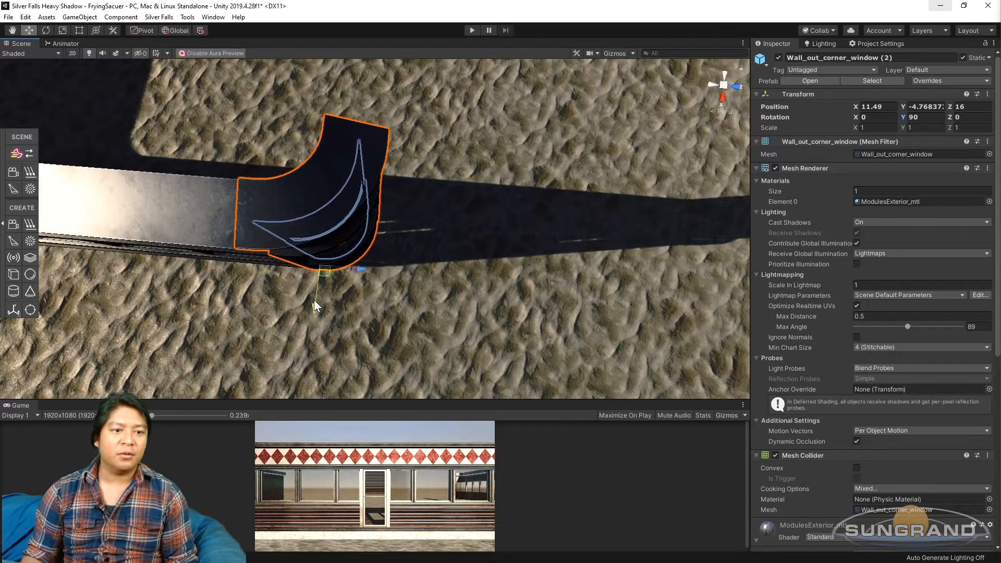
{"action": "mouse_move", "coordinate": [348, 254]}
{"action": "left_mouse_down", "text": "alt"}
{"action": "mouse_move", "coordinate": [367, 259]}
{"action": "mouse_move", "coordinate": [350, 262]}
{"action": "left_mouse_up", "text": "alt"}
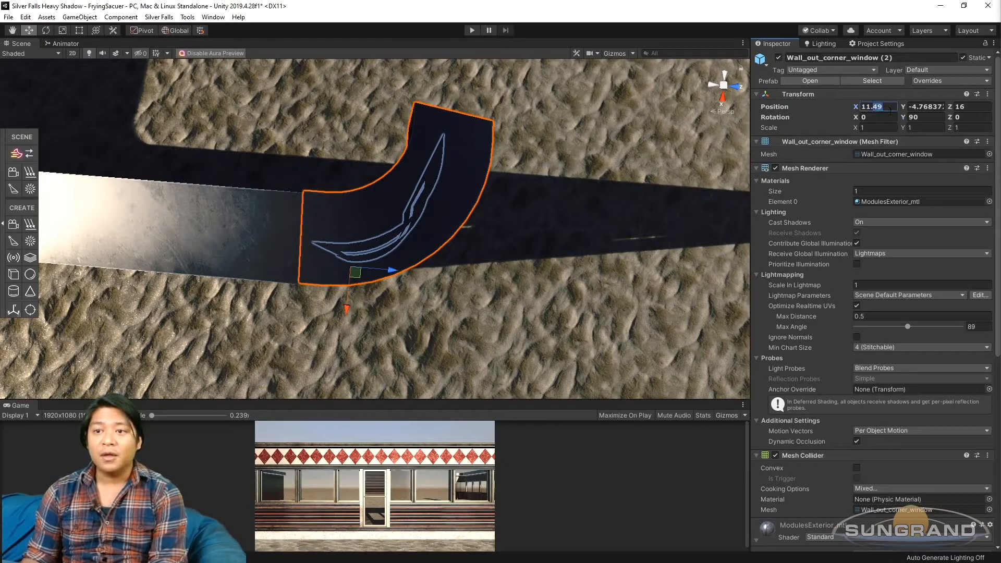
{"action": "type", "text": "5"}
Compare the new corner module's position with the adjoining window wall and set the corner's Y position to 0
{"action": "left_click_drag", "start_coordinate": [443, 243], "coordinate": [354, 141], "text": "alt"}
{"action": "left_click", "coordinate": [352, 140]}
{"action": "left_click", "coordinate": [351, 208]}
{"action": "left_click", "coordinate": [394, 205]}
{"action": "left_click", "coordinate": [280, 203]}
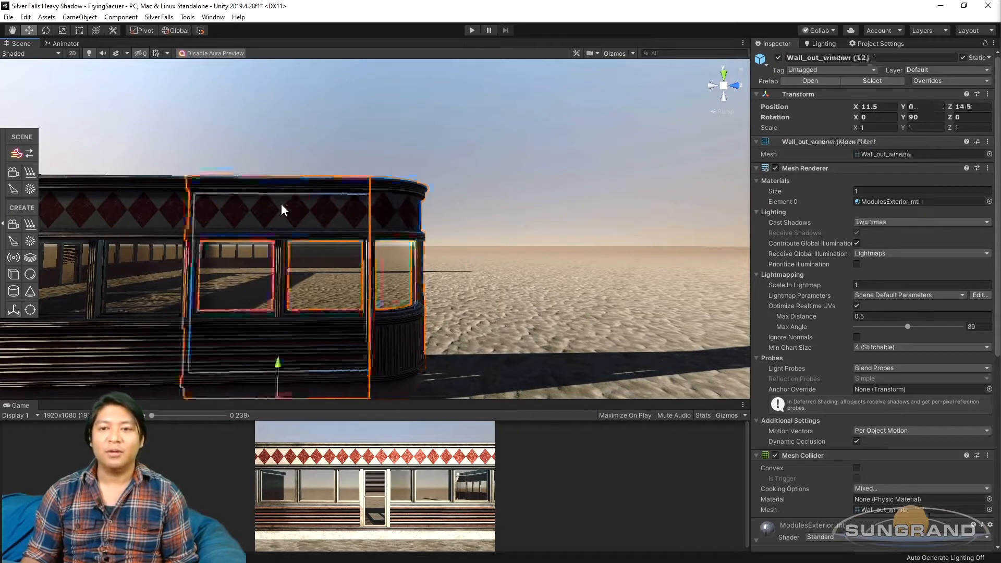
{"action": "left_click", "coordinate": [405, 196]}
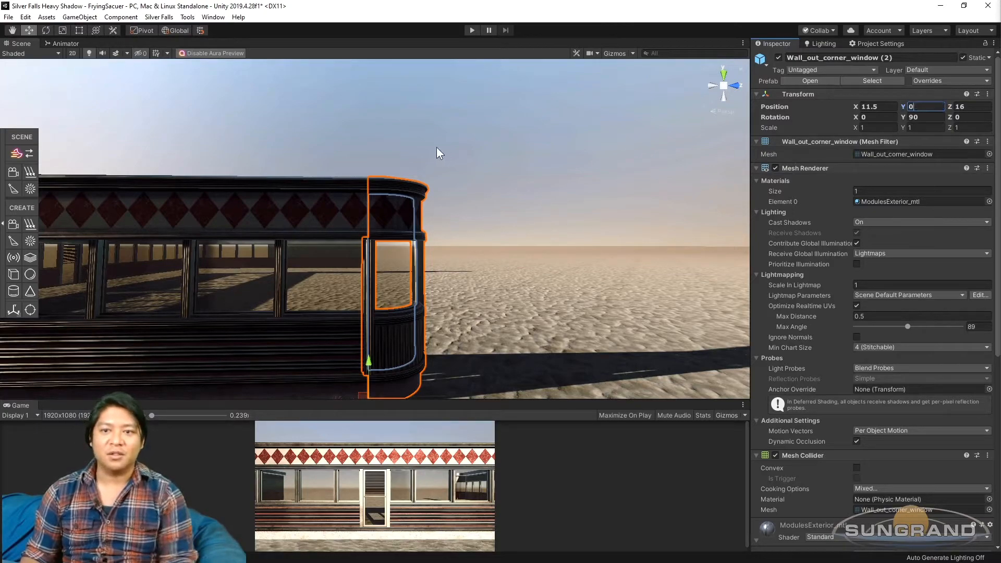
{"action": "left_click", "coordinate": [439, 190]}
Duplicate the rear corner module and move the copy across to the negative X side's far end, at about X -10.5
{"action": "left_click_drag", "start_coordinate": [440, 189], "coordinate": [416, 226], "text": "alt"}
{"action": "left_click_drag", "start_coordinate": [436, 282], "coordinate": [375, 298], "text": "alt"}
{"action": "left_click", "coordinate": [343, 261]}
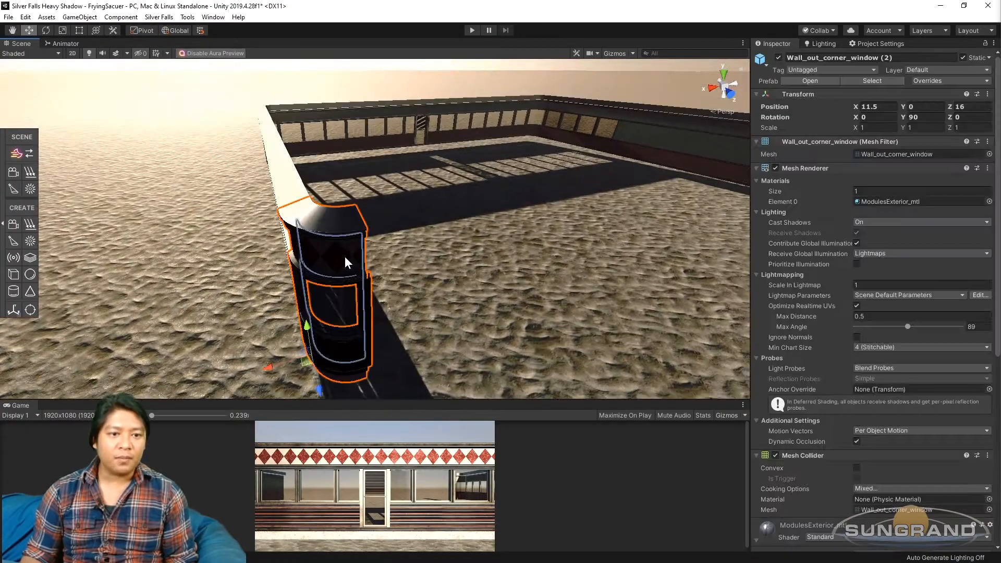
{"action": "left_click_drag", "start_coordinate": [343, 261], "coordinate": [357, 315], "text": "alt"}
{"action": "left_click_drag", "start_coordinate": [286, 339], "coordinate": [997, 172]}
{"action": "key", "text": "f"}
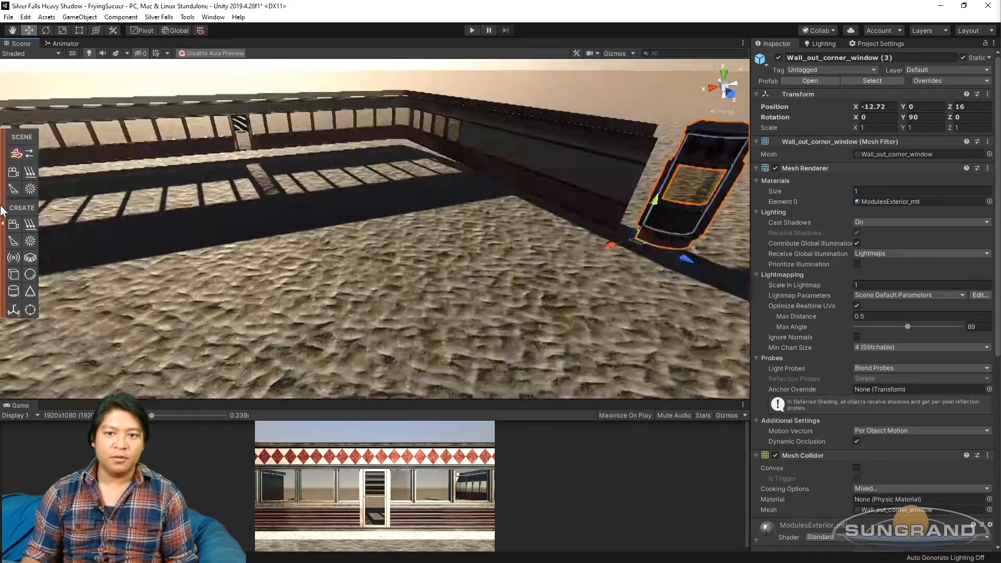
{"action": "left_click_drag", "start_coordinate": [299, 322], "coordinate": [158, 354]}
{"action": "left_click_drag", "start_coordinate": [208, 271], "coordinate": [452, 242], "text": "alt"}
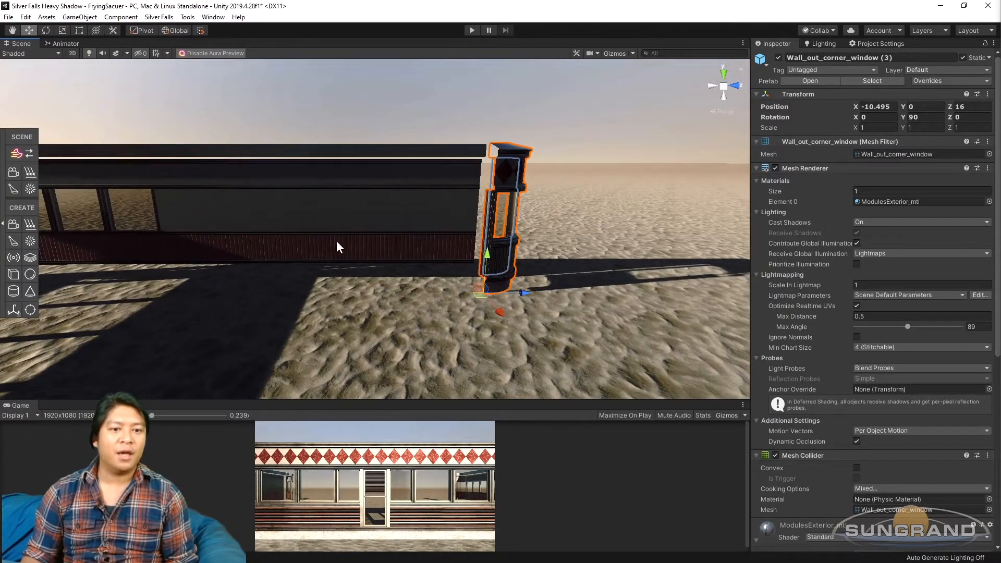
Set the copied rear corner module's Y rotation to 0 and move it against the end of the negative X side wall
{"action": "scroll", "coordinate": [200, 253], "scroll_direction": "down", "scroll_amount": 3}
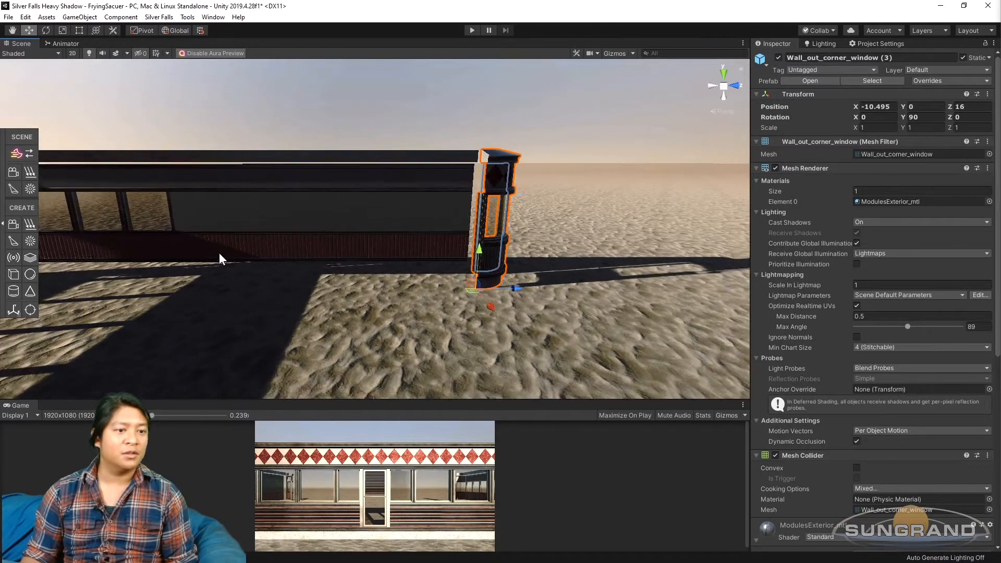
{"action": "middle_click_drag", "start_coordinate": [199, 252], "coordinate": [337, 244]}
{"action": "middle_click_drag", "start_coordinate": [603, 182], "coordinate": [341, 232]}
{"action": "left_click_drag", "start_coordinate": [341, 232], "coordinate": [417, 221], "text": "alt"}
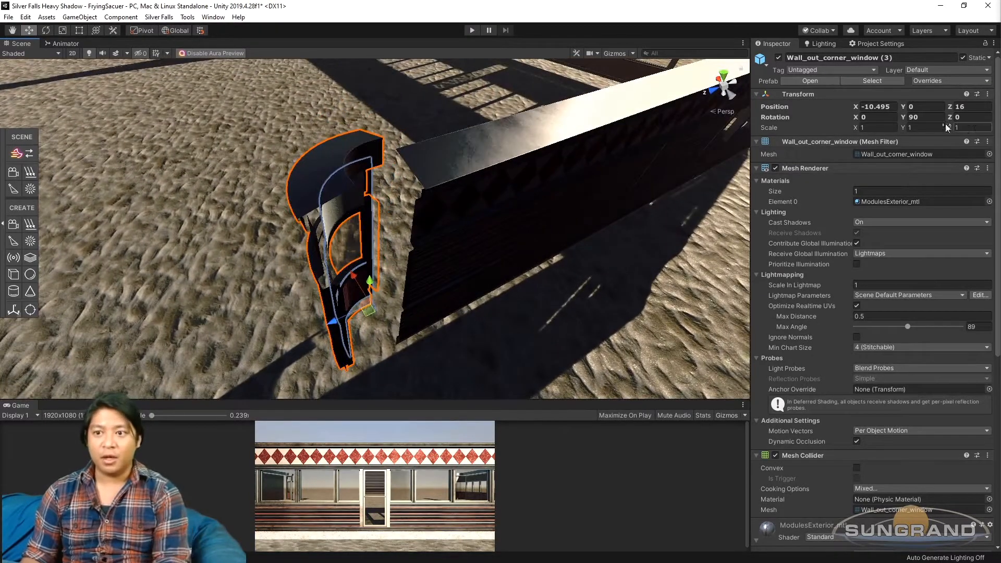
{"action": "type", "text": "0"}
{"action": "left_click_drag", "start_coordinate": [462, 255], "coordinate": [293, 281], "text": "alt"}
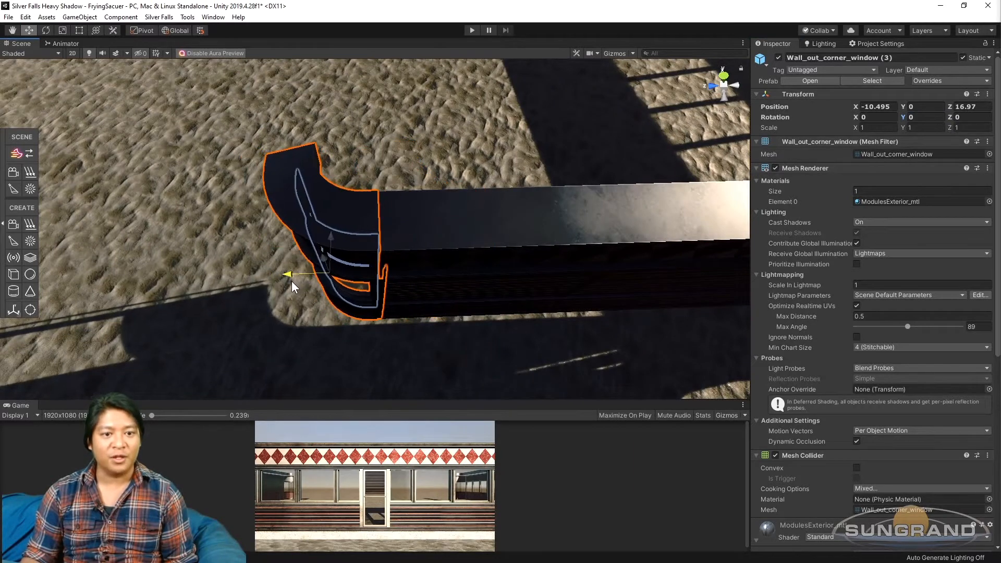
Set the rear corner module's position to X -10.5 and Z 17
{"action": "double_click", "coordinate": [880, 107]}
{"action": "type", "text": "5"}
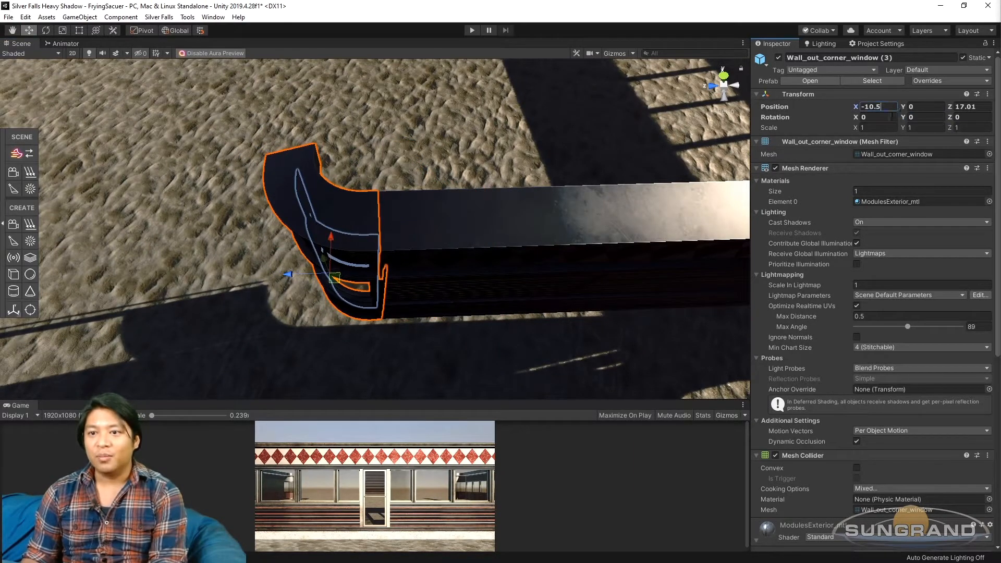
{"action": "key", "text": "BackSpace"}
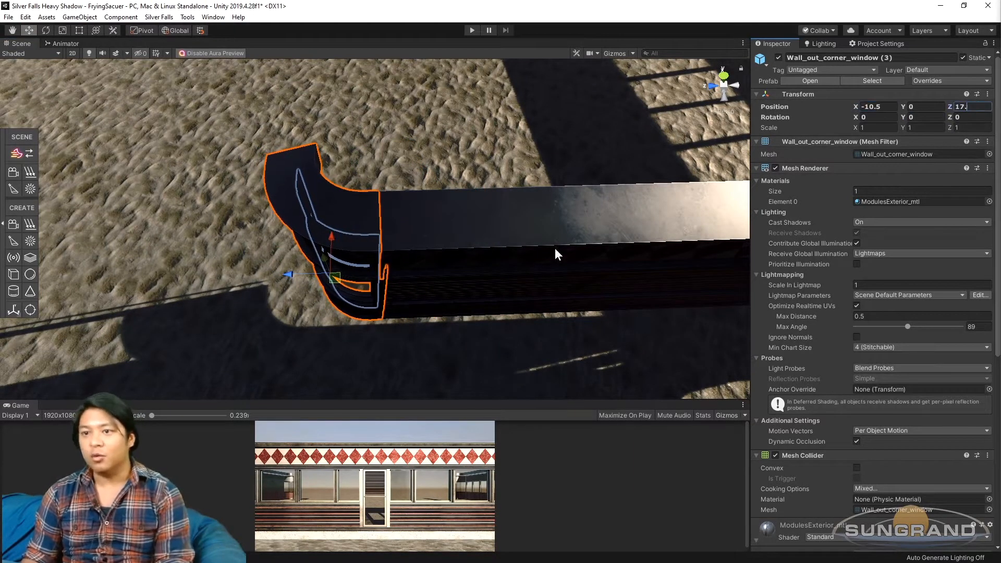
Duplicate the plain wall next to the corner, set its Y rotation to 0, and move it beside the corner along the rear
{"action": "left_click_drag", "start_coordinate": [417, 282], "coordinate": [350, 238], "text": "alt"}
{"action": "left_click_drag", "start_coordinate": [503, 196], "coordinate": [228, 230], "text": "alt"}
{"action": "scroll", "coordinate": [337, 253], "scroll_direction": "up", "scroll_amount": 3}
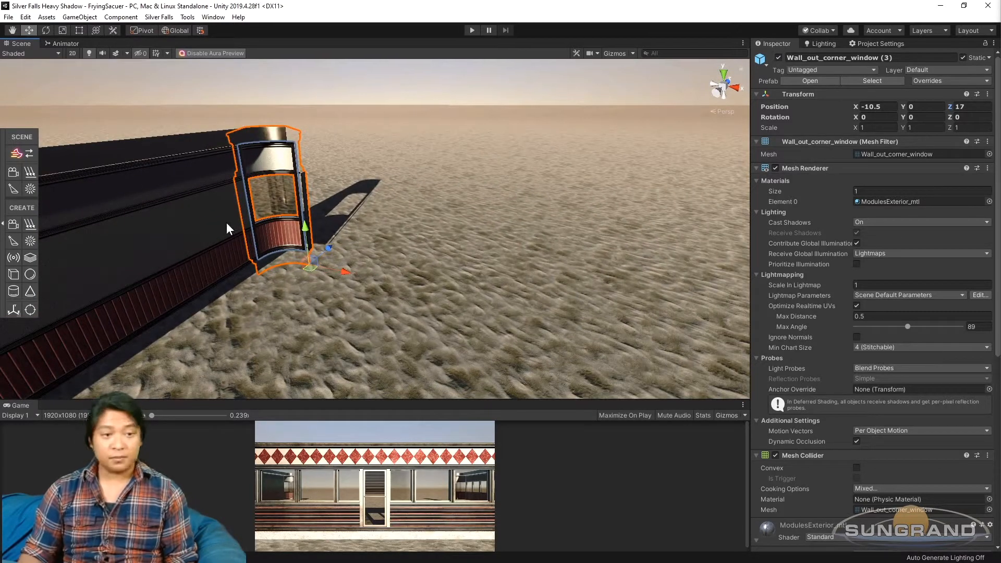
{"action": "left_click", "coordinate": [185, 241]}
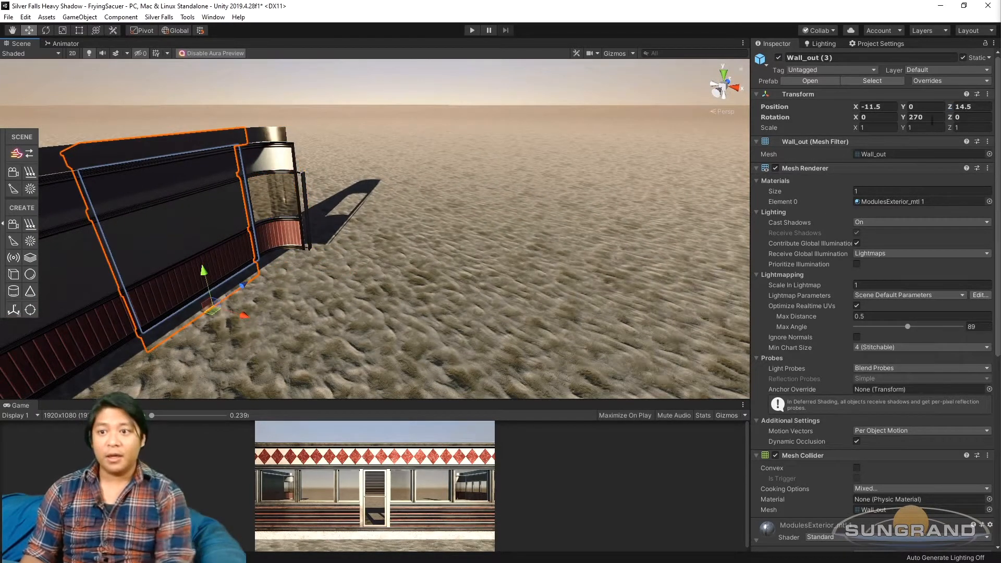
{"action": "key", "text": "BackSpace"}
{"action": "key", "text": "BackSpace"}
{"action": "key", "text": "BackSpace"}
{"action": "type", "text": "0"}
{"action": "left_click_drag", "start_coordinate": [246, 287], "coordinate": [199, 182]}
{"action": "key", "text": "f"}
Align the first rear wall module with the corner at position X -9 and Z 17
{"action": "left_click_drag", "start_coordinate": [219, 234], "coordinate": [273, 242], "text": "alt"}
{"action": "scroll", "coordinate": [543, 314], "scroll_direction": "up", "scroll_amount": 5}
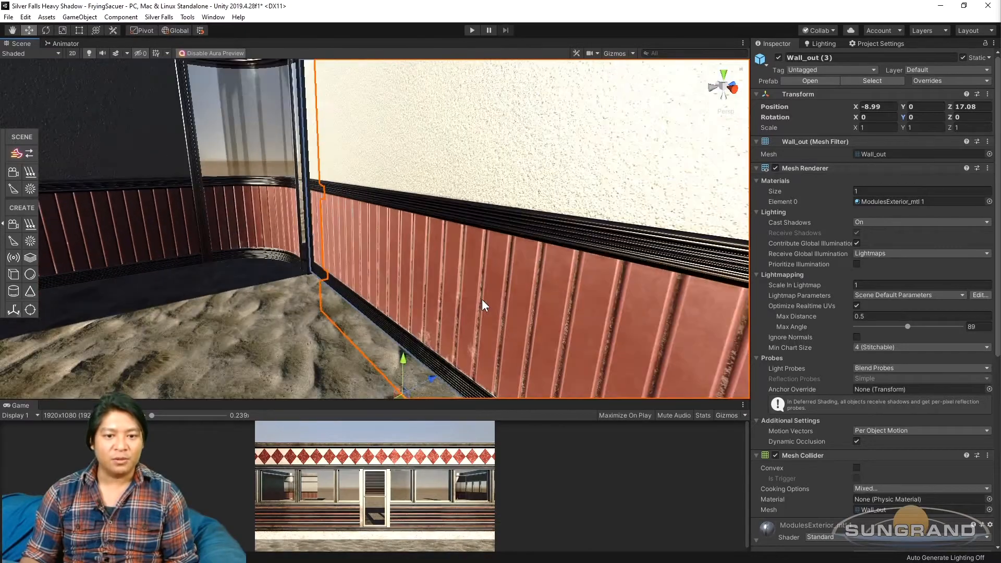
{"action": "left_click_drag", "start_coordinate": [530, 323], "coordinate": [427, 243], "text": "alt"}
{"action": "scroll", "coordinate": [444, 273], "scroll_direction": "down", "scroll_amount": 4}
{"action": "left_click_drag", "start_coordinate": [493, 290], "coordinate": [416, 307], "text": "alt"}
{"action": "left_click_drag", "start_coordinate": [400, 223], "coordinate": [402, 224]}
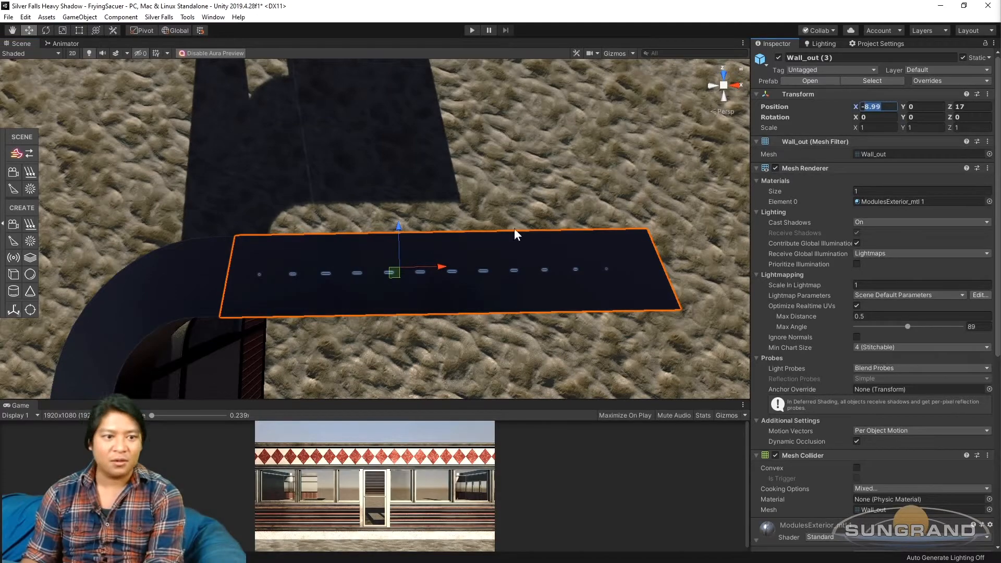
{"action": "type", "text": "-9"}
Duplicate the first rear wall module and set the copy's X position to -6
{"action": "scroll", "coordinate": [578, 225], "scroll_direction": "down", "scroll_amount": 5}
{"action": "left_click_drag", "start_coordinate": [536, 274], "coordinate": [455, 125], "text": "alt"}
{"action": "left_click", "coordinate": [447, 132]}
{"action": "left_click_drag", "start_coordinate": [412, 237], "coordinate": [235, 177], "text": "alt"}
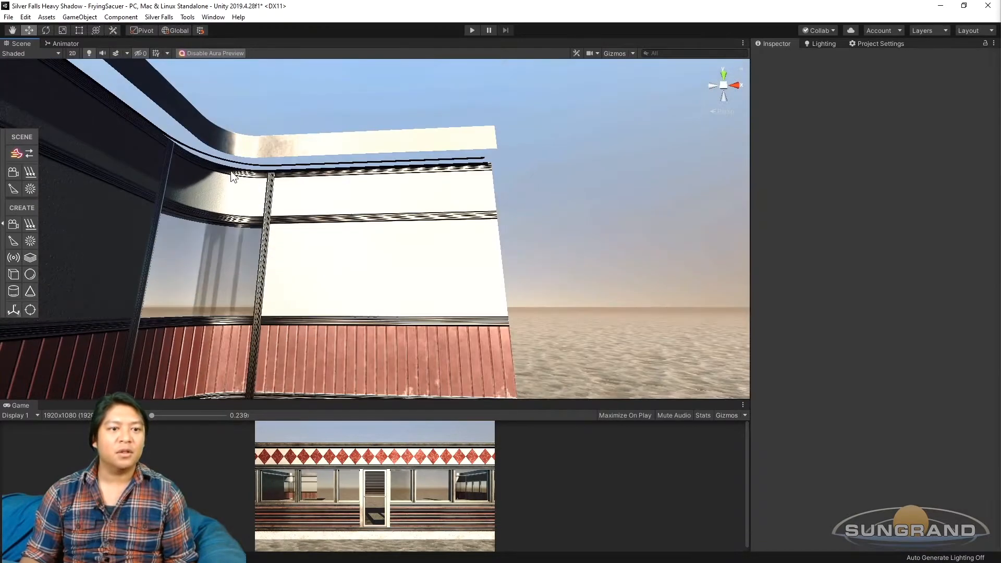
{"action": "left_click_drag", "start_coordinate": [395, 189], "coordinate": [363, 279], "text": "alt"}
{"action": "left_click", "coordinate": [361, 277]}
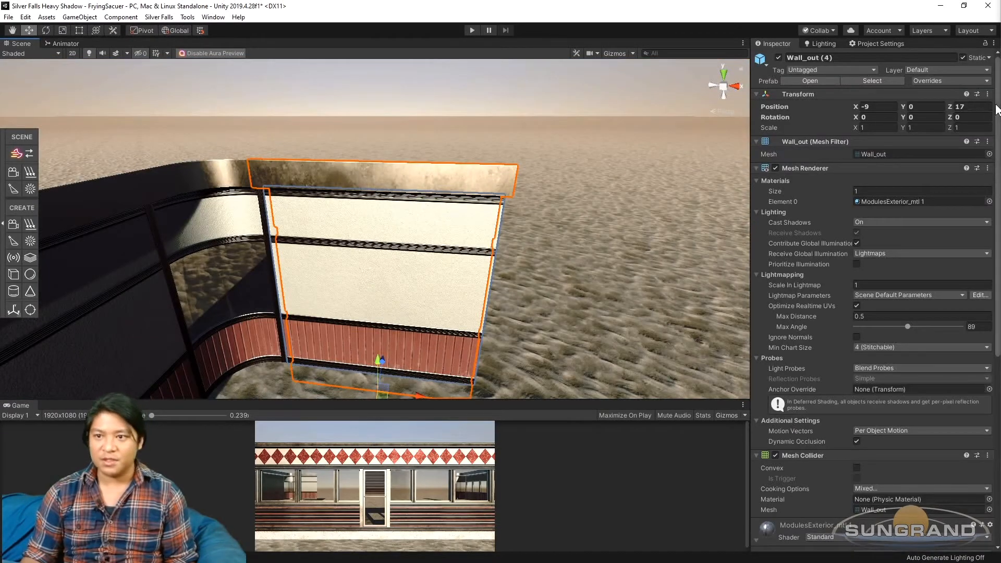
{"action": "type", "text": "6"}
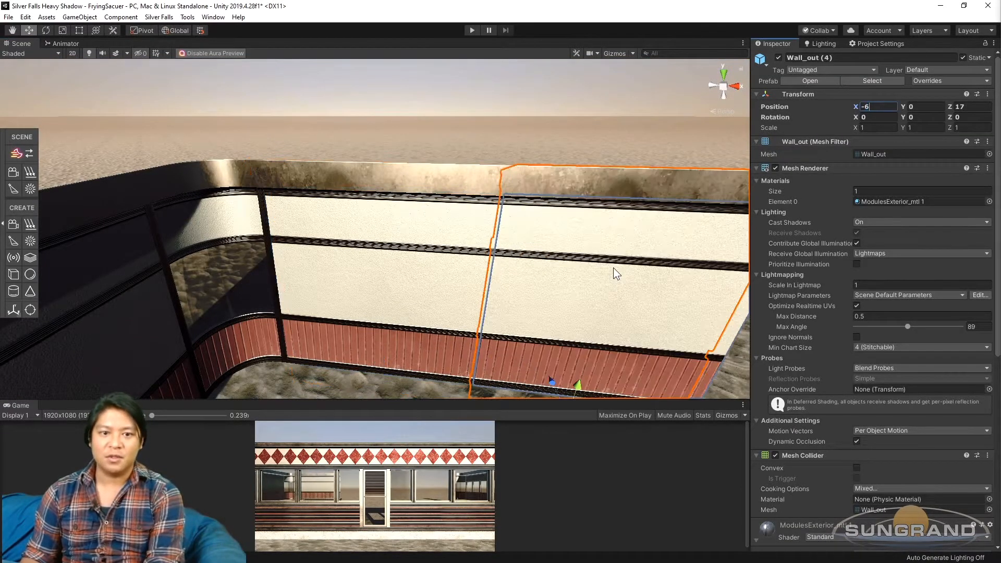
Duplicate the second rear wall module and set the copy's X position to -3
{"action": "scroll", "coordinate": [613, 267], "scroll_direction": "down", "scroll_amount": 5}
{"action": "middle_click_drag", "start_coordinate": [617, 253], "coordinate": [497, 181]}
{"action": "left_click_drag", "start_coordinate": [496, 116], "coordinate": [498, 78], "text": "alt"}
{"action": "left_click", "coordinate": [365, 236]}
{"action": "left_click", "coordinate": [362, 240]}
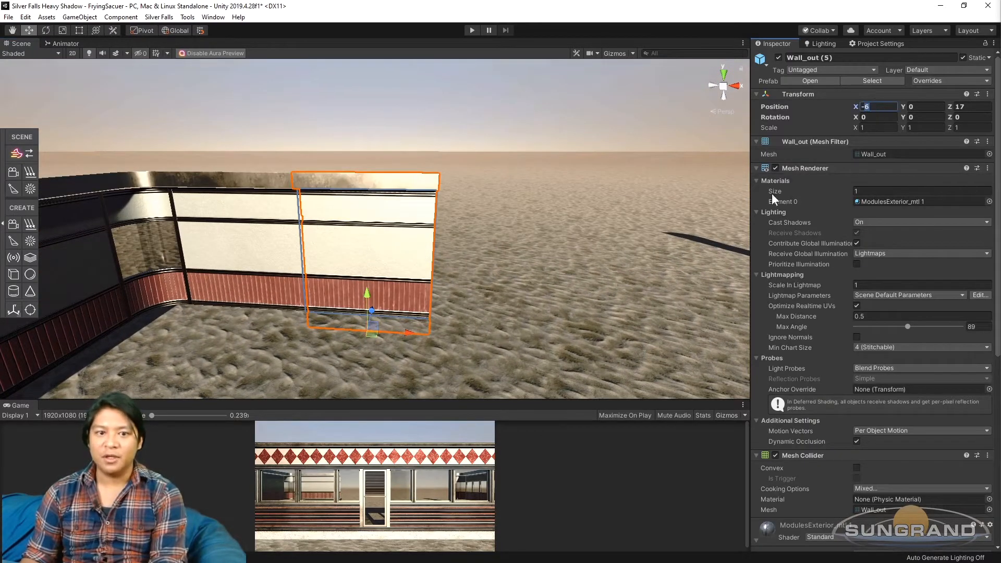
{"action": "type", "text": "3"}
Add a fourth rear wall module by duplicating the end one and setting the copy's X position to 0
{"action": "scroll", "coordinate": [500, 201], "scroll_direction": "up", "scroll_amount": 4}
{"action": "middle_click_drag", "start_coordinate": [542, 200], "coordinate": [472, 217]}
{"action": "left_click", "coordinate": [516, 132]}
{"action": "scroll", "coordinate": [521, 240], "scroll_direction": "down", "scroll_amount": 2}
{"action": "middle_click_drag", "start_coordinate": [529, 266], "coordinate": [467, 267]}
{"action": "left_click_drag", "start_coordinate": [467, 267], "coordinate": [399, 247], "text": "alt"}
{"action": "scroll", "coordinate": [388, 254], "scroll_direction": "up", "scroll_amount": 2}
{"action": "left_click", "coordinate": [388, 255]}
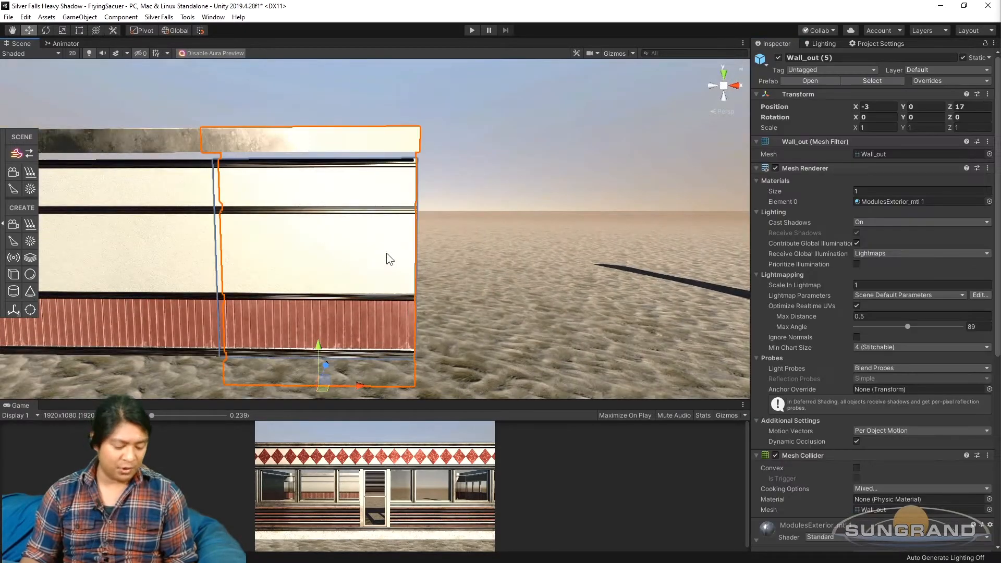
{"action": "left_click", "coordinate": [864, 106]}
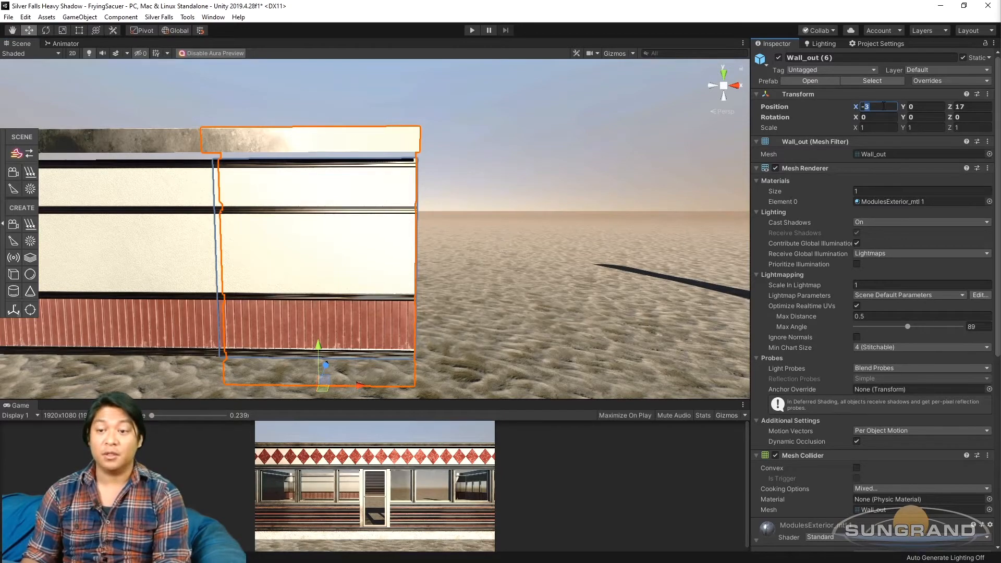
{"action": "type", "text": "0"}
Duplicate the centre rear wall module and set the copy's X position to 3
{"action": "middle_click_drag", "start_coordinate": [562, 254], "coordinate": [423, 245]}
{"action": "left_click_drag", "start_coordinate": [423, 245], "coordinate": [394, 244], "text": "alt"}
{"action": "key", "text": "ctrl+d"}
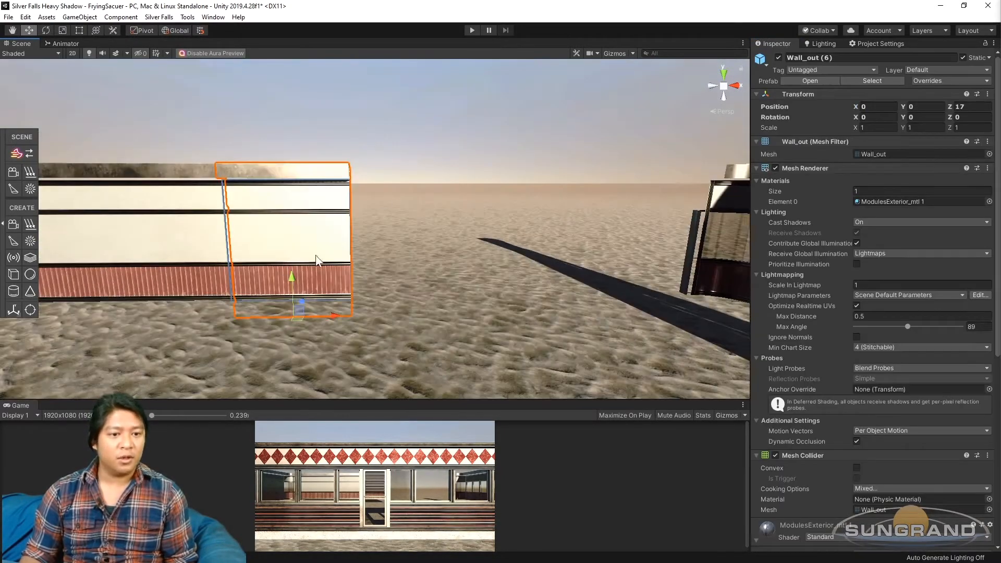
{"action": "left_click", "coordinate": [866, 106]}
{"action": "type", "text": "3"}
Duplicate the wall module at X 3 and set the copy's X position to 6
{"action": "left_click", "coordinate": [427, 220]}
{"action": "left_click", "coordinate": [411, 258]}
{"action": "key", "text": "ctrl+d"}
{"action": "left_click", "coordinate": [866, 106]}
{"action": "type", "text": "6"}
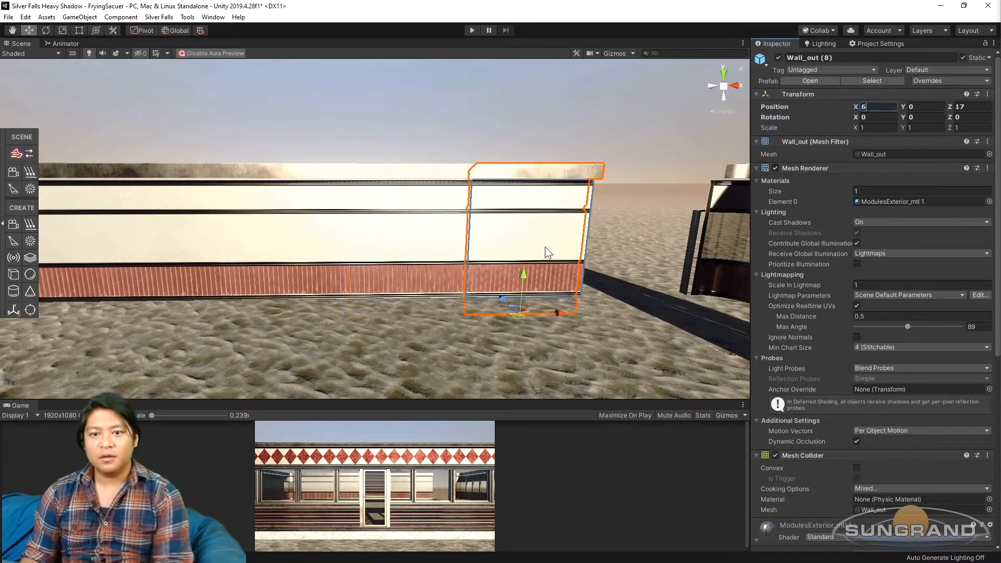
Close the remaining rear gap by duplicating the end wall module and setting the copy's X position to 9
{"action": "scroll", "coordinate": [611, 238], "scroll_direction": "down", "scroll_amount": 2}
{"action": "middle_click_drag", "start_coordinate": [613, 237], "coordinate": [512, 246]}
{"action": "left_click", "coordinate": [472, 133]}
{"action": "left_click", "coordinate": [373, 280]}
{"action": "key", "text": "ctrl+d"}
{"action": "left_click", "coordinate": [867, 106]}
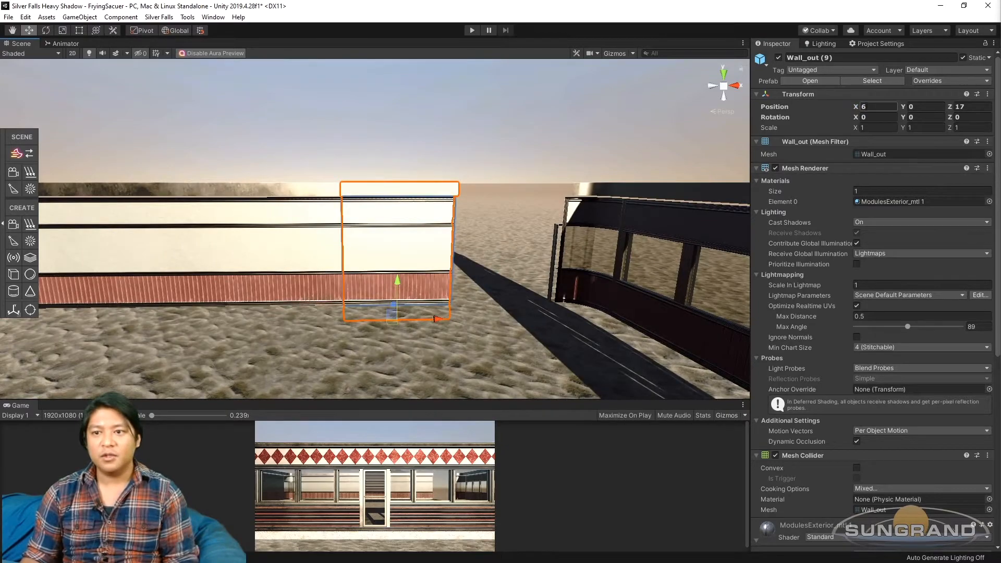
{"action": "type", "text": "9"}
{"action": "key", "text": "Return"}
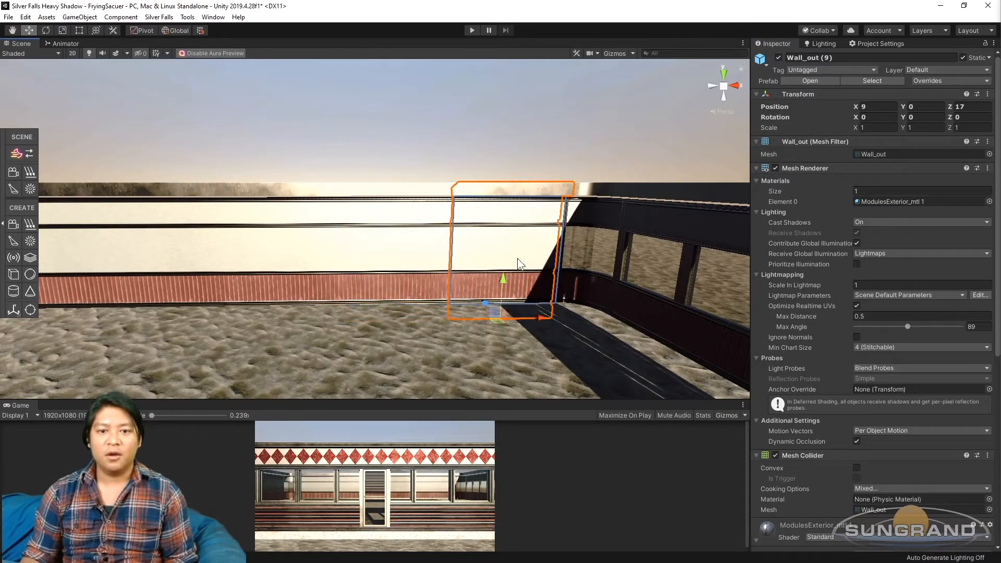
Inspect the completed rear wall and its corner joints from inside and above the diner
{"action": "scroll", "coordinate": [489, 271], "scroll_direction": "up", "scroll_amount": 2}
{"action": "left_click_drag", "start_coordinate": [489, 271], "coordinate": [396, 278], "text": "alt"}
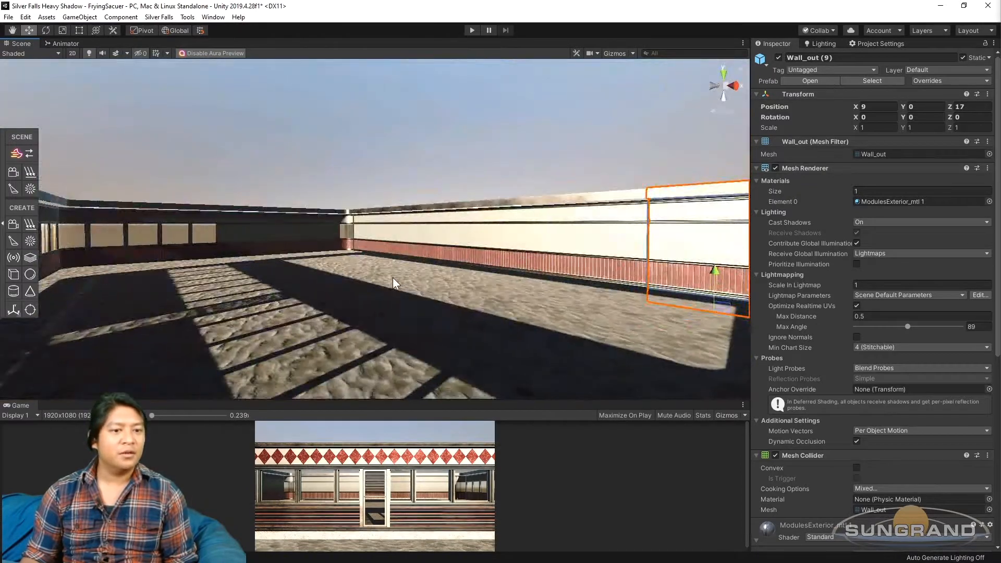
{"action": "scroll", "coordinate": [396, 278], "scroll_direction": "up", "scroll_amount": 2}
{"action": "middle_click_drag", "start_coordinate": [396, 278], "coordinate": [373, 290]}
{"action": "scroll", "coordinate": [365, 288], "scroll_direction": "up", "scroll_amount": 2}
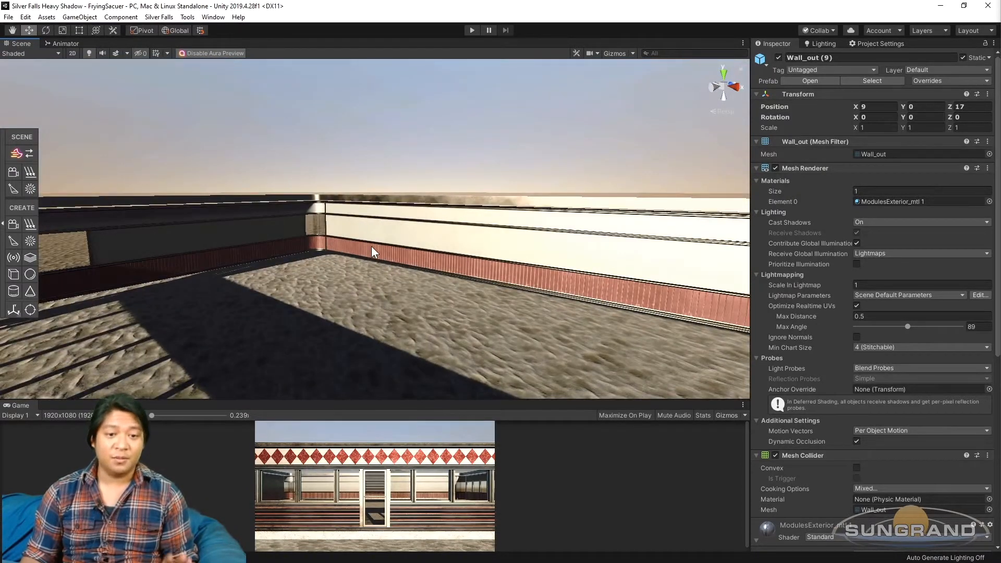
{"action": "scroll", "coordinate": [372, 245], "scroll_direction": "down", "scroll_amount": 2}
{"action": "scroll", "coordinate": [378, 256], "scroll_direction": "down", "scroll_amount": 2}
{"action": "left_click_drag", "start_coordinate": [377, 285], "coordinate": [389, 256], "text": "alt"}
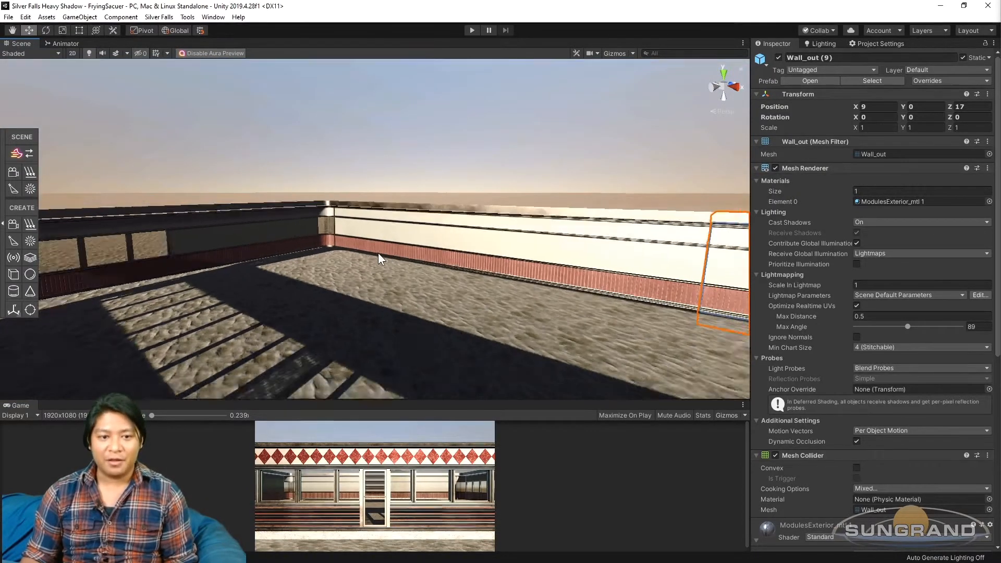
{"action": "scroll", "coordinate": [349, 265], "scroll_direction": "up", "scroll_amount": 3}
{"action": "left_click_drag", "start_coordinate": [286, 212], "coordinate": [485, 271], "text": "alt"}
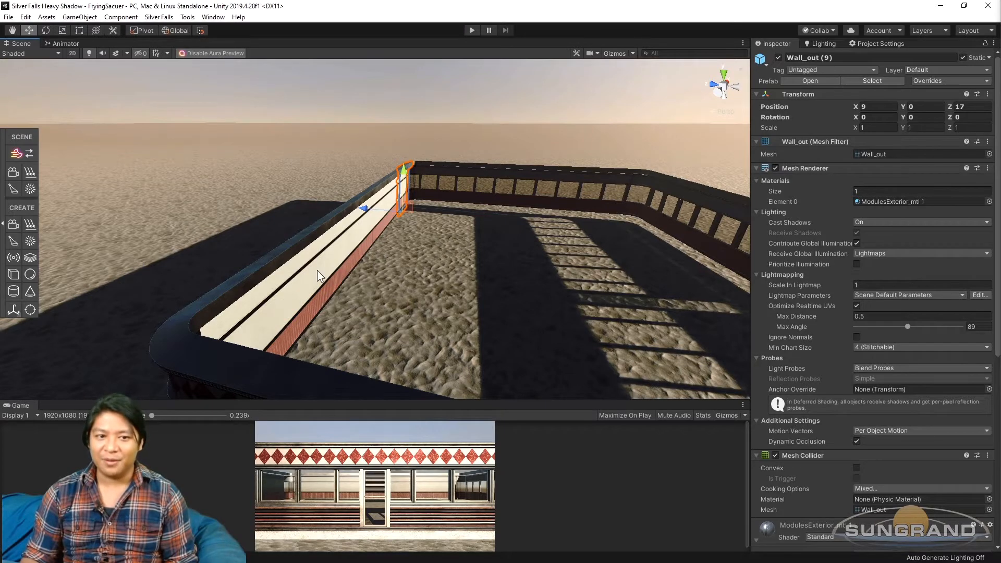
Examine the whole diner shell from the front, and look closely at the rear corner on the negative X side
{"action": "mouse_move", "coordinate": [321, 264]}
{"action": "left_mouse_down", "text": "alt"}
{"action": "mouse_move", "coordinate": [372, 246]}
{"action": "mouse_move", "coordinate": [311, 284]}
{"action": "mouse_move", "coordinate": [404, 293]}
{"action": "mouse_move", "coordinate": [306, 266]}
{"action": "left_mouse_up", "text": "alt"}
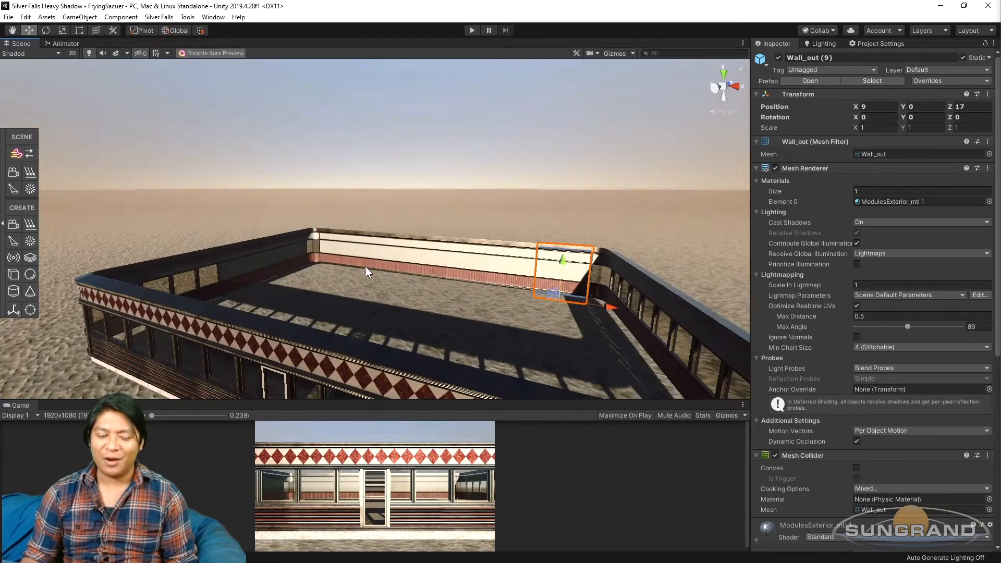
{"action": "left_click_drag", "start_coordinate": [435, 302], "coordinate": [339, 327], "text": "alt"}
{"action": "scroll", "coordinate": [339, 327], "scroll_direction": "down", "scroll_amount": 10}
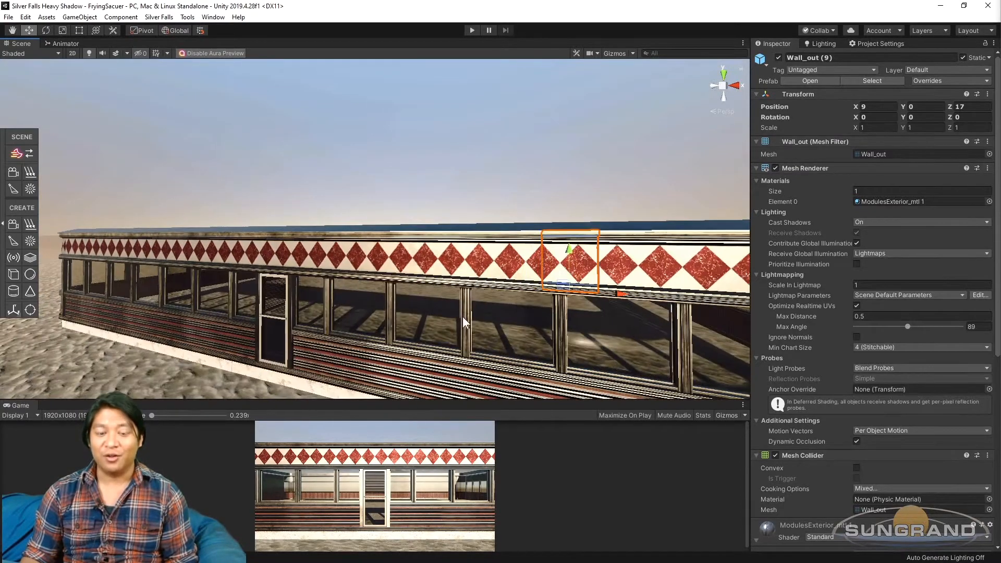
{"action": "scroll", "coordinate": [381, 317], "scroll_direction": "up", "scroll_amount": 8}
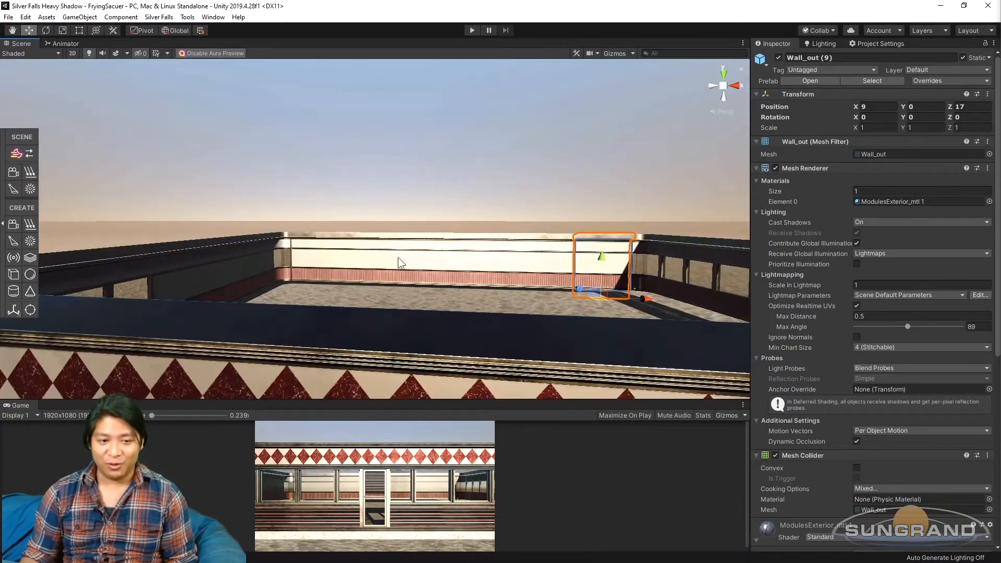
{"action": "scroll", "coordinate": [386, 262], "scroll_direction": "up", "scroll_amount": 3}
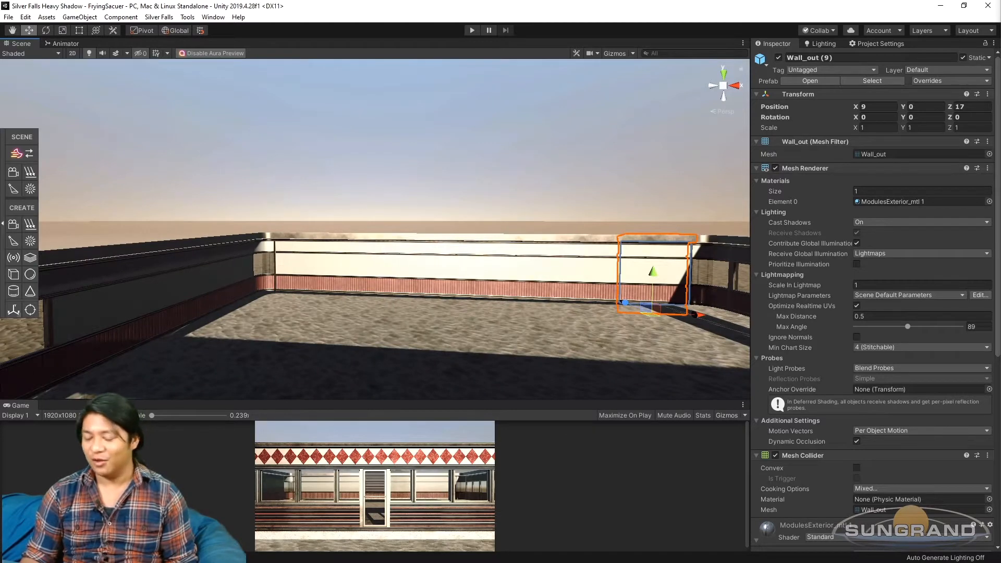
{"action": "scroll", "coordinate": [353, 262], "scroll_direction": "up", "scroll_amount": 4}
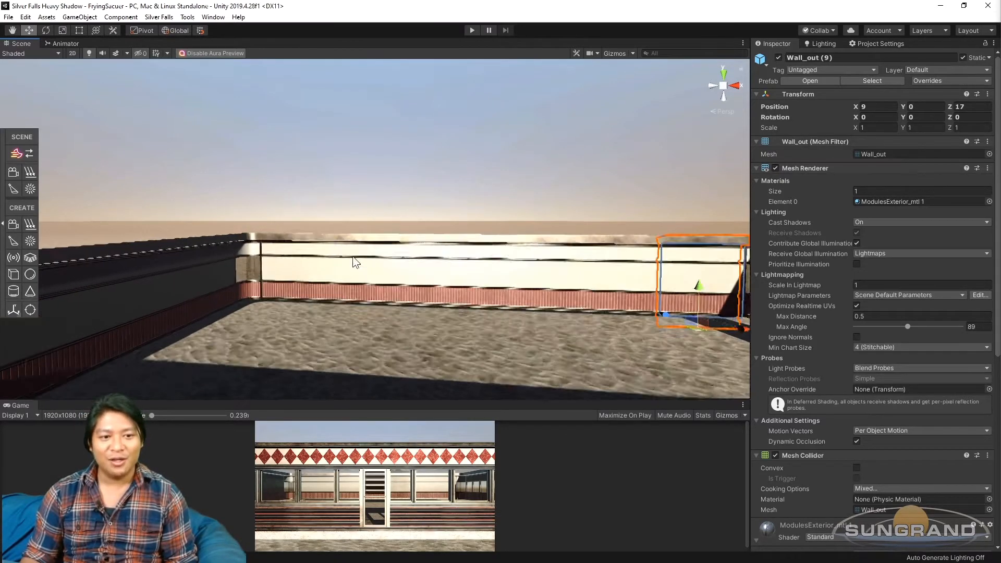
{"action": "middle_click_drag", "start_coordinate": [290, 285], "coordinate": [366, 260]}
{"action": "left_click_drag", "start_coordinate": [365, 260], "coordinate": [351, 277], "text": "alt"}
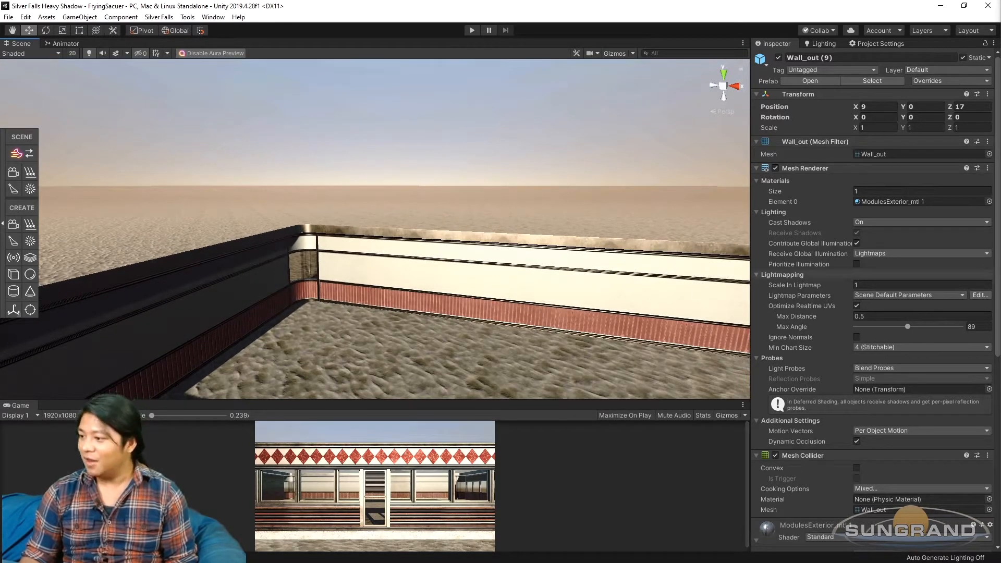
{"action": "scroll", "coordinate": [416, 293], "scroll_direction": "down", "scroll_amount": 2}
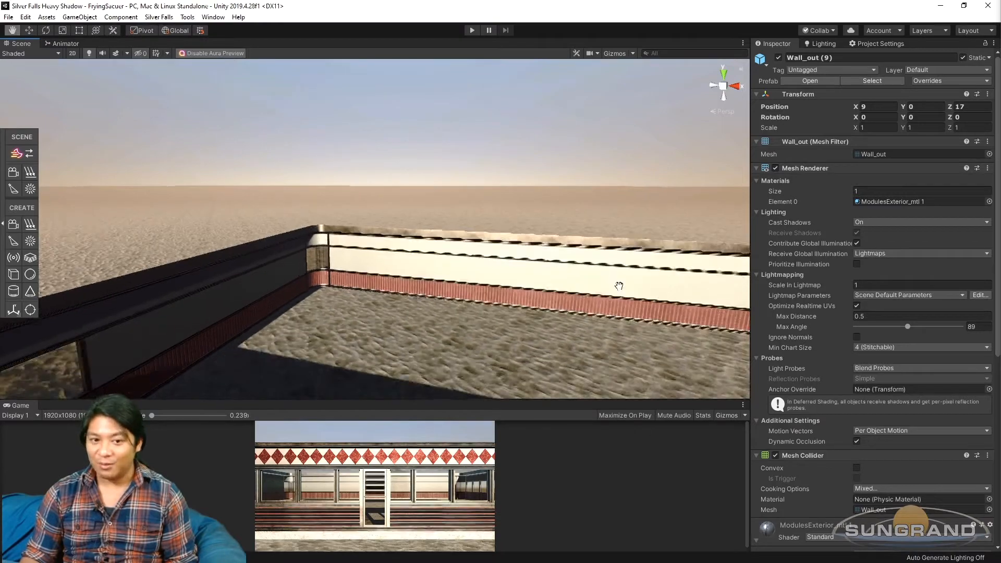
{"action": "middle_click_drag", "start_coordinate": [620, 289], "coordinate": [495, 282]}
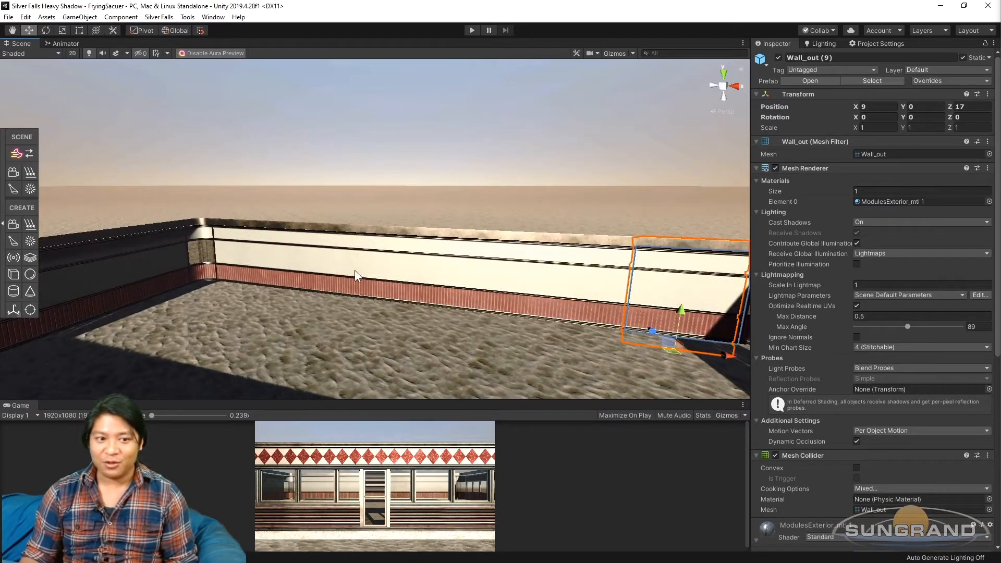
{"action": "scroll", "coordinate": [286, 267], "scroll_direction": "up", "scroll_amount": 2}
{"action": "middle_click_drag", "start_coordinate": [252, 268], "coordinate": [386, 293]}
{"action": "left_click_drag", "start_coordinate": [386, 294], "coordinate": [340, 238], "text": "alt"}
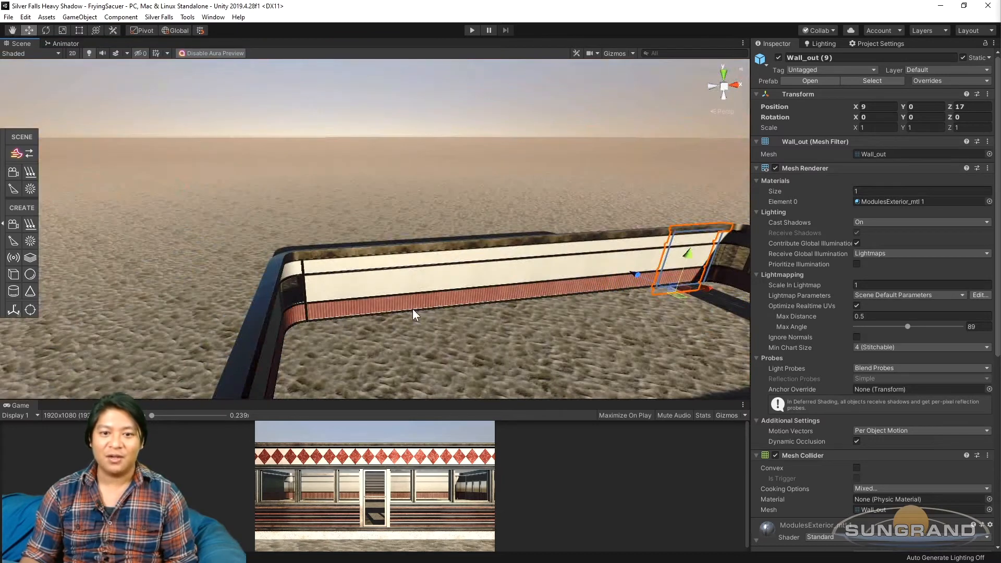
{"action": "left_click_drag", "start_coordinate": [424, 275], "coordinate": [441, 291], "text": "alt"}
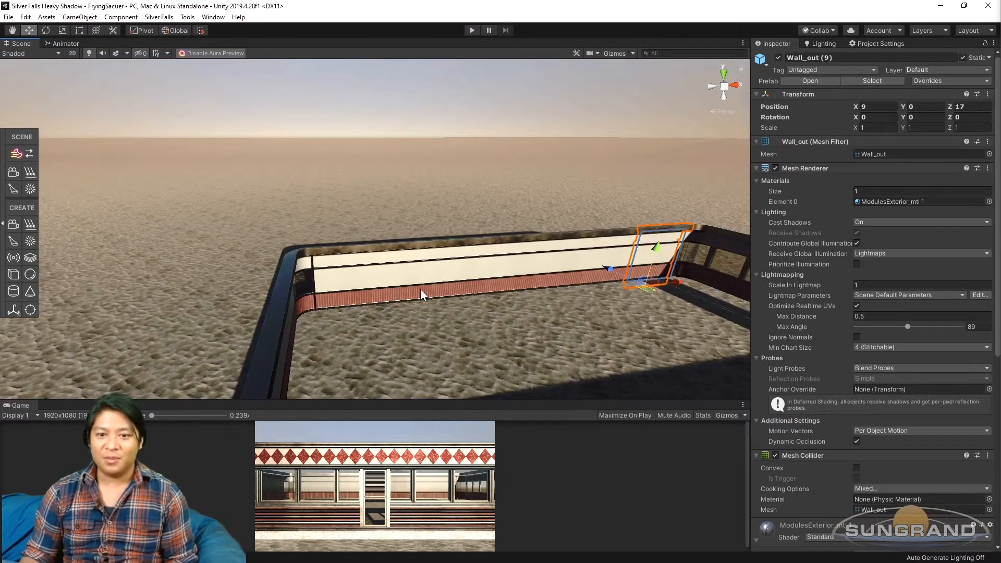
Switch to GB Studio to check the Interior Frying Saucer layout, and return to the diner's rear corner in Unity
{"action": "key", "text": "alt+Tab"}
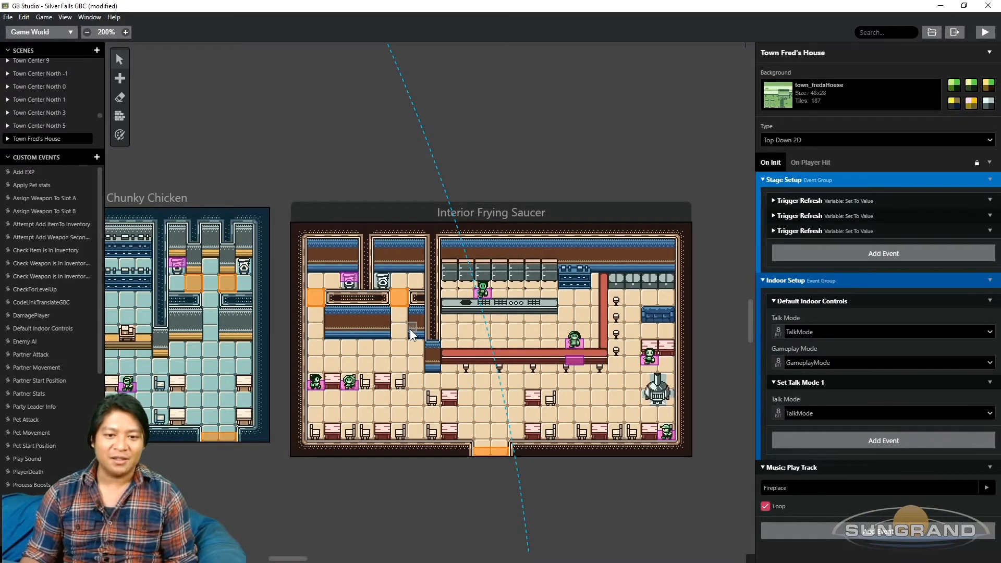
{"action": "left_click", "coordinate": [940, 6]}
{"action": "right_click_drag", "start_coordinate": [264, 355], "coordinate": [393, 283]}
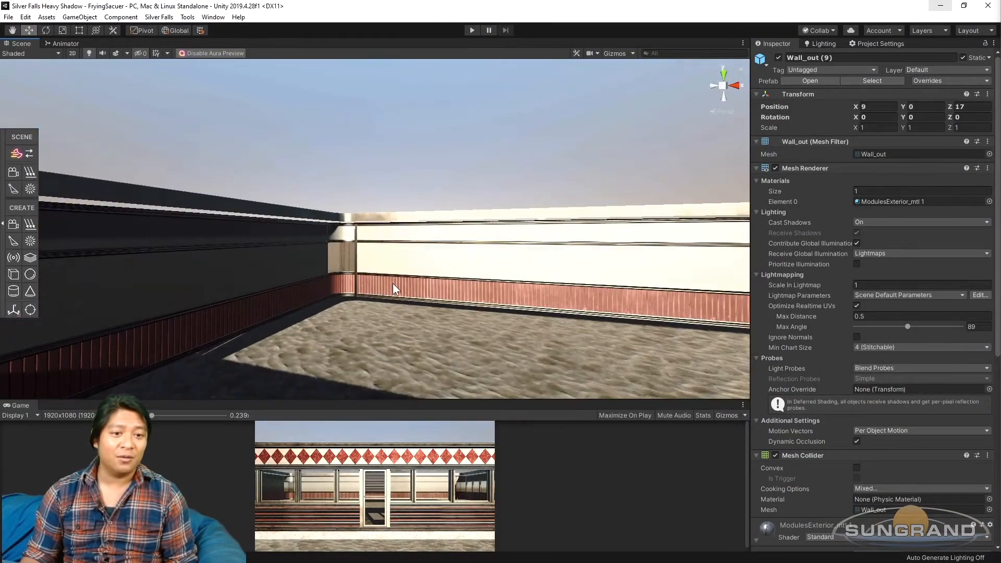
Inspect the window corner module at the rear of the negative X side from inside and outside the diner
{"action": "scroll", "coordinate": [391, 286], "scroll_direction": "down", "scroll_amount": 8}
{"action": "left_click_drag", "start_coordinate": [387, 296], "coordinate": [208, 284], "text": "alt"}
{"action": "scroll", "coordinate": [209, 284], "scroll_direction": "down", "scroll_amount": 3}
{"action": "middle_click_drag", "start_coordinate": [260, 284], "coordinate": [292, 270]}
{"action": "right_click_drag", "start_coordinate": [292, 270], "coordinate": [388, 220]}
{"action": "left_click", "coordinate": [388, 210]}
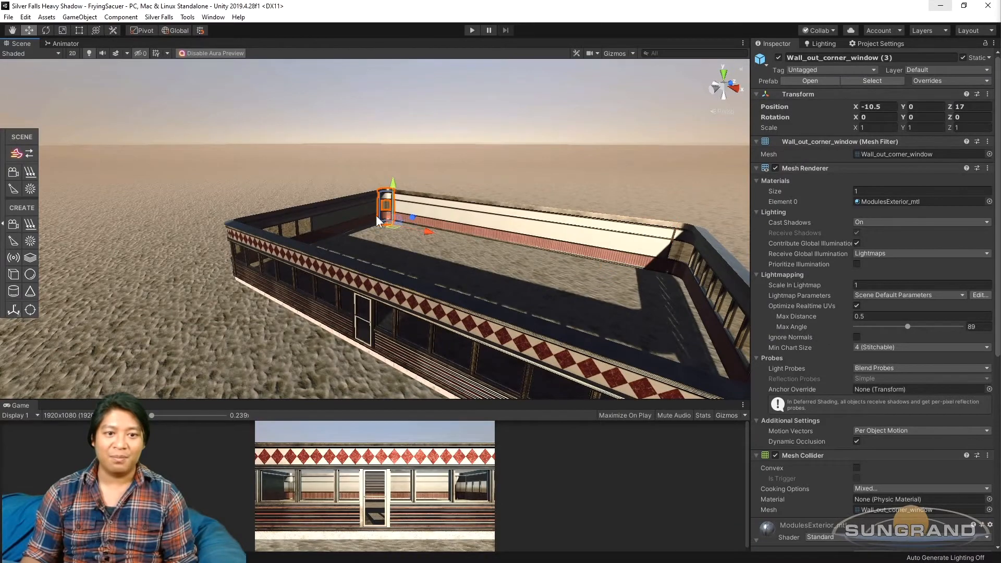
{"action": "key", "text": "f"}
{"action": "left_click_drag", "start_coordinate": [394, 276], "coordinate": [333, 290], "text": "alt"}
{"action": "scroll", "coordinate": [333, 291], "scroll_direction": "down", "scroll_amount": 10}
{"action": "middle_click_drag", "start_coordinate": [355, 290], "coordinate": [373, 256]}
{"action": "left_click_drag", "start_coordinate": [360, 221], "coordinate": [278, 204], "text": "alt"}
{"action": "scroll", "coordinate": [297, 314], "scroll_direction": "down", "scroll_amount": 9}
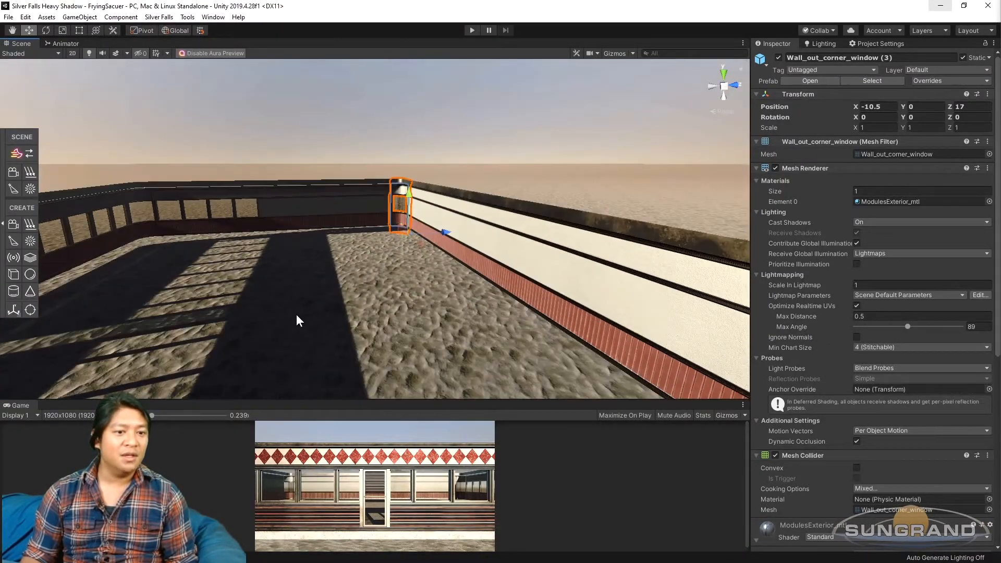
Copy the Transform values of the rear window corner module at X -10.5, Z 17, and delete that module
{"action": "key", "text": "f"}
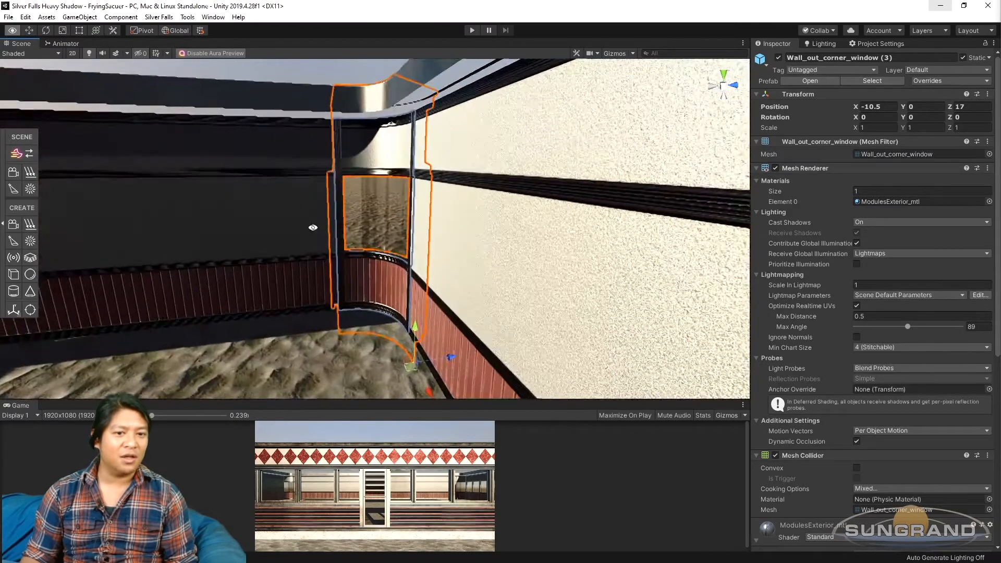
{"action": "left_click_drag", "start_coordinate": [360, 293], "coordinate": [374, 240], "text": "alt"}
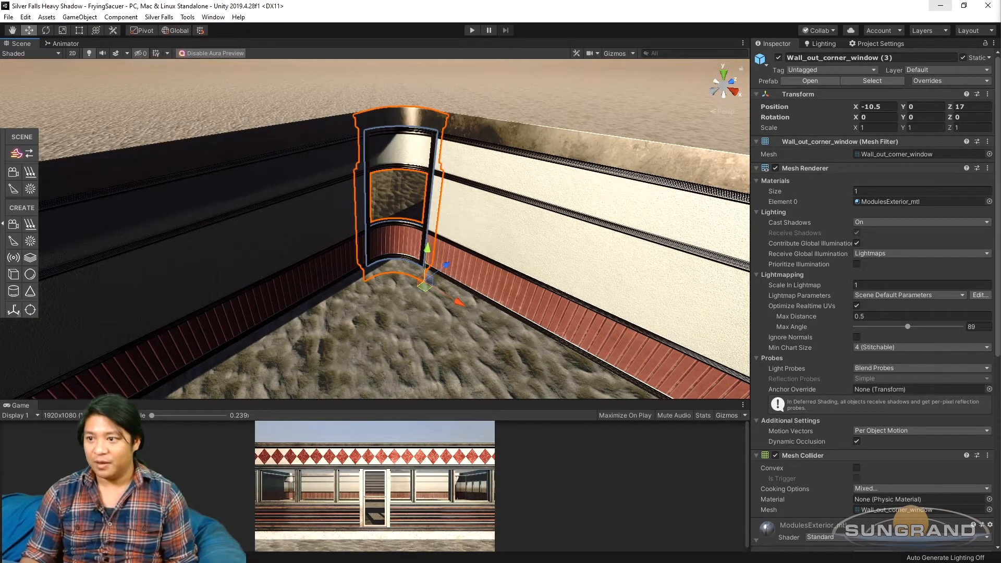
{"action": "right_click", "coordinate": [799, 95]}
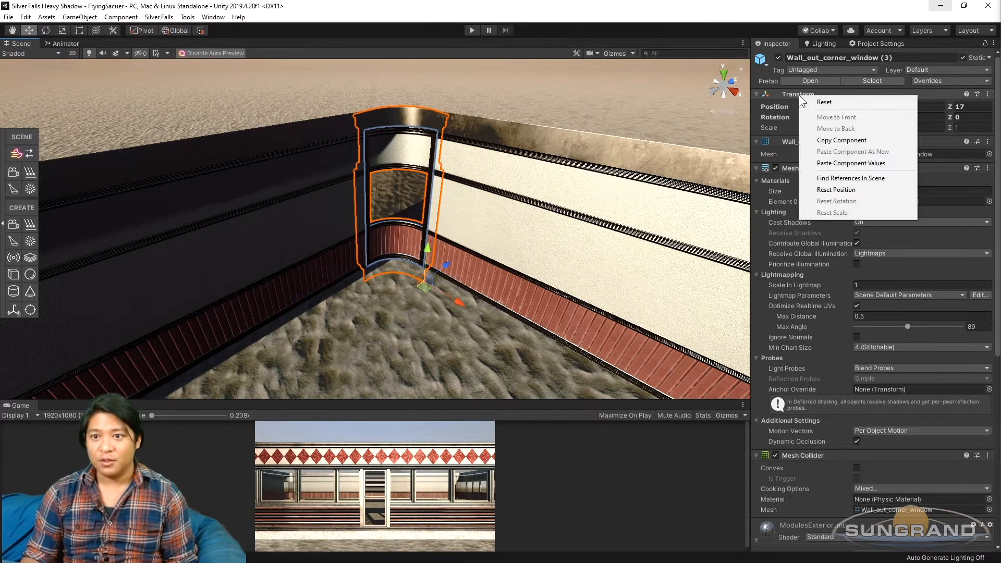
{"action": "left_click", "coordinate": [842, 139]}
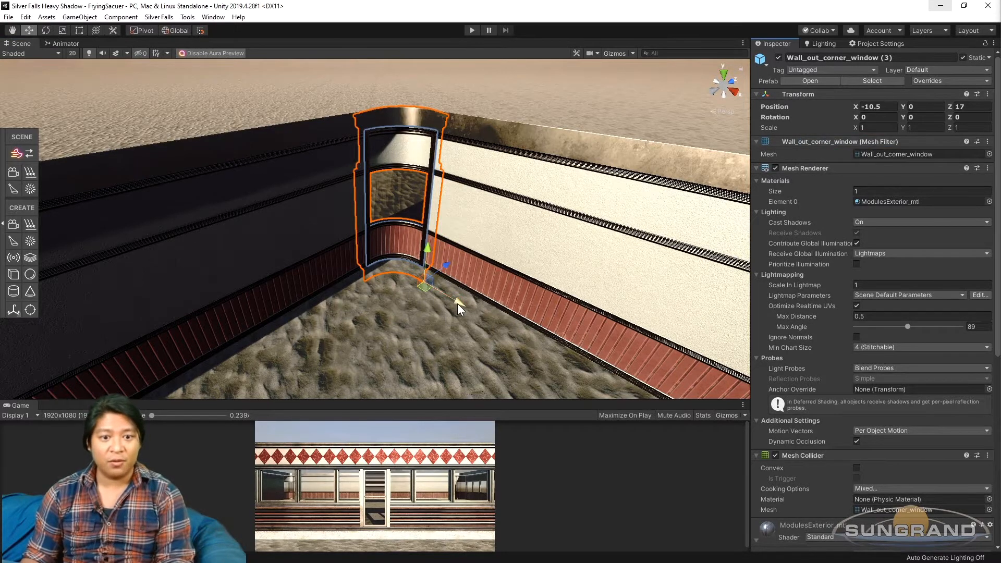
{"action": "key", "text": "Delete"}
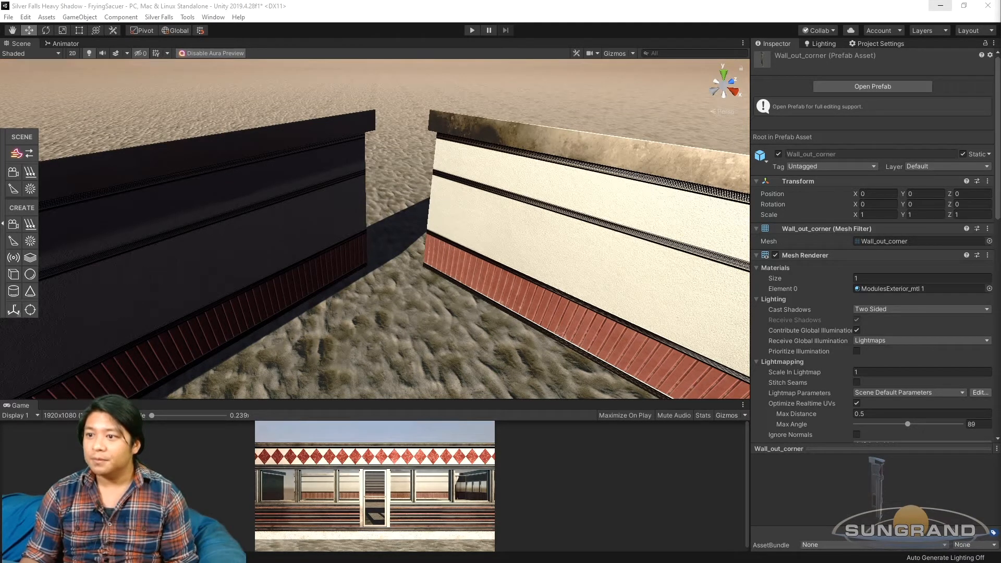
Place the Wall_out_corner prefab in the scene and paste the copied Transform values onto it to fill the rear corner
{"action": "left_click_drag", "start_coordinate": [749, 251], "coordinate": [425, 328]}
{"action": "right_click", "coordinate": [805, 95]}
{"action": "left_click", "coordinate": [896, 151]}
{"action": "scroll", "coordinate": [430, 230], "scroll_direction": "down", "scroll_amount": 2}
{"action": "left_click_drag", "start_coordinate": [431, 231], "coordinate": [420, 165], "text": "alt"}
{"action": "left_click", "coordinate": [420, 165]}
{"action": "scroll", "coordinate": [443, 256], "scroll_direction": "up", "scroll_amount": 2}
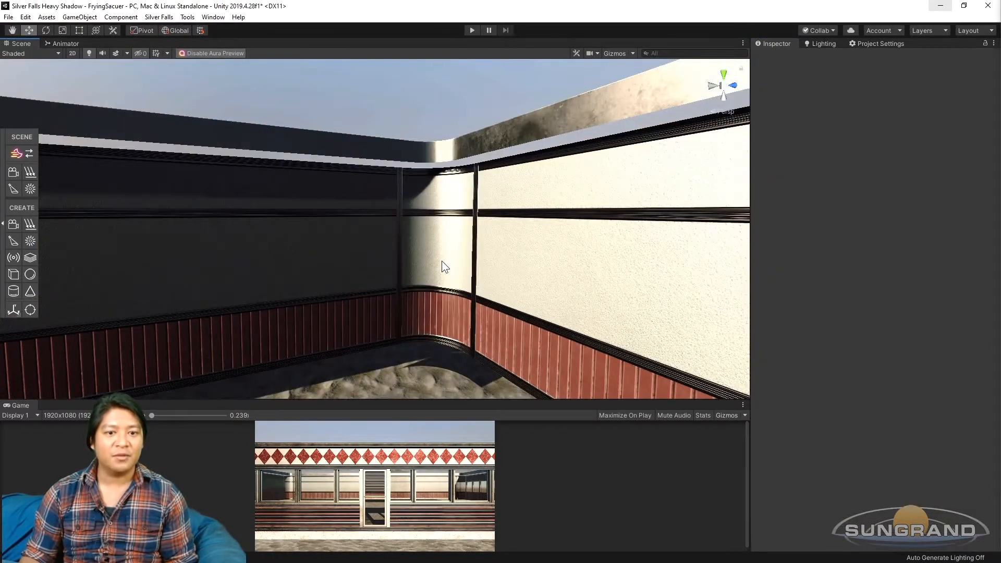
Examine the new solid corner, the rear wall's opposite end and the windowless side wall from inside the diner
{"action": "left_click", "coordinate": [442, 263]}
{"action": "left_click_drag", "start_coordinate": [440, 256], "coordinate": [584, 220], "text": "alt"}
{"action": "left_click", "coordinate": [550, 198]}
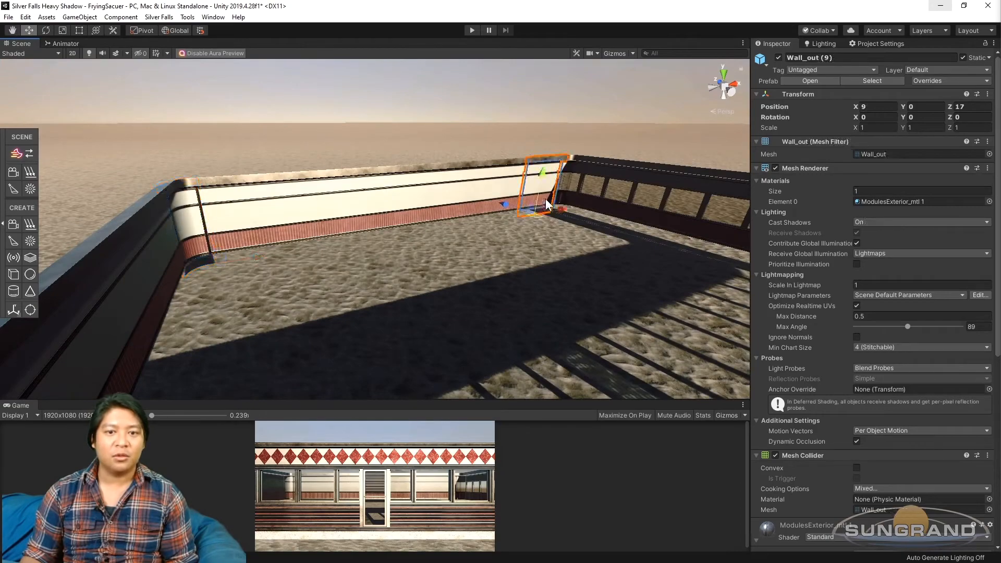
{"action": "key", "text": "f"}
{"action": "scroll", "coordinate": [462, 302], "scroll_direction": "up", "scroll_amount": 3}
{"action": "left_click_drag", "start_coordinate": [463, 302], "coordinate": [368, 267], "text": "alt"}
{"action": "scroll", "coordinate": [375, 266], "scroll_direction": "down", "scroll_amount": 8}
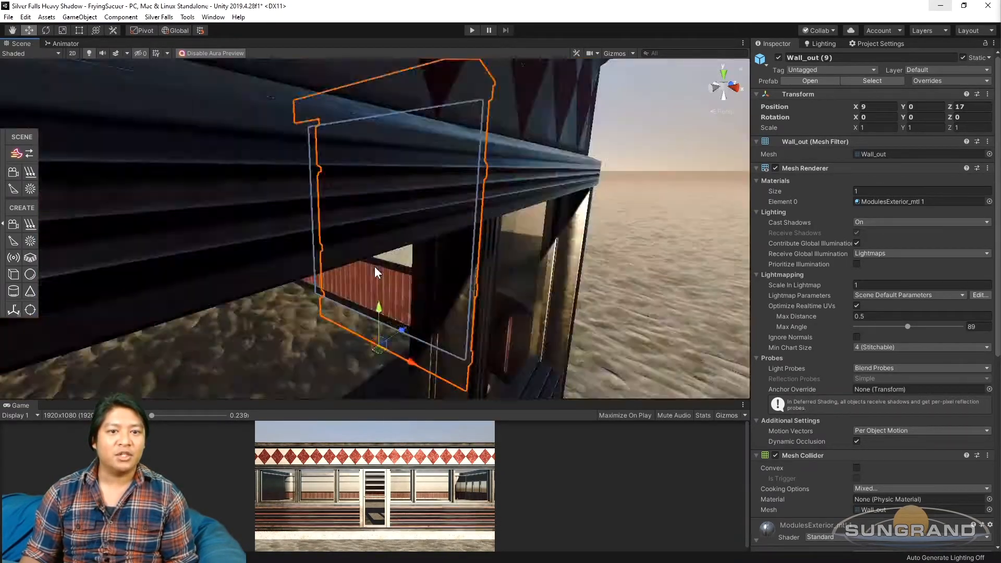
{"action": "left_click_drag", "start_coordinate": [278, 278], "coordinate": [524, 323], "text": "alt"}
{"action": "scroll", "coordinate": [284, 261], "scroll_direction": "up", "scroll_amount": 3}
{"action": "left_click", "coordinate": [299, 215]}
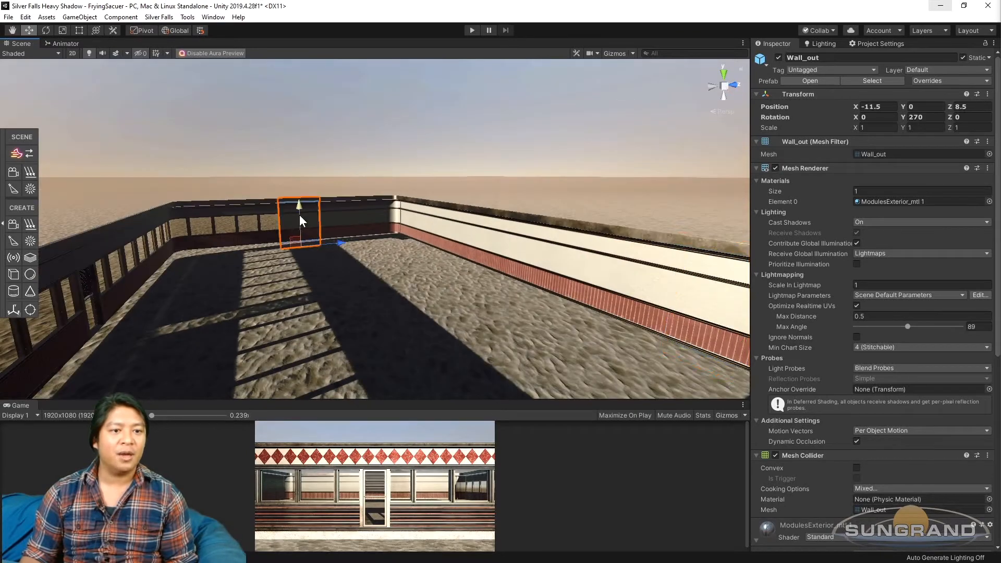
{"action": "key", "text": "f"}
{"action": "left_click_drag", "start_coordinate": [480, 298], "coordinate": [287, 291], "text": "alt"}
{"action": "scroll", "coordinate": [386, 302], "scroll_direction": "up", "scroll_amount": 2}
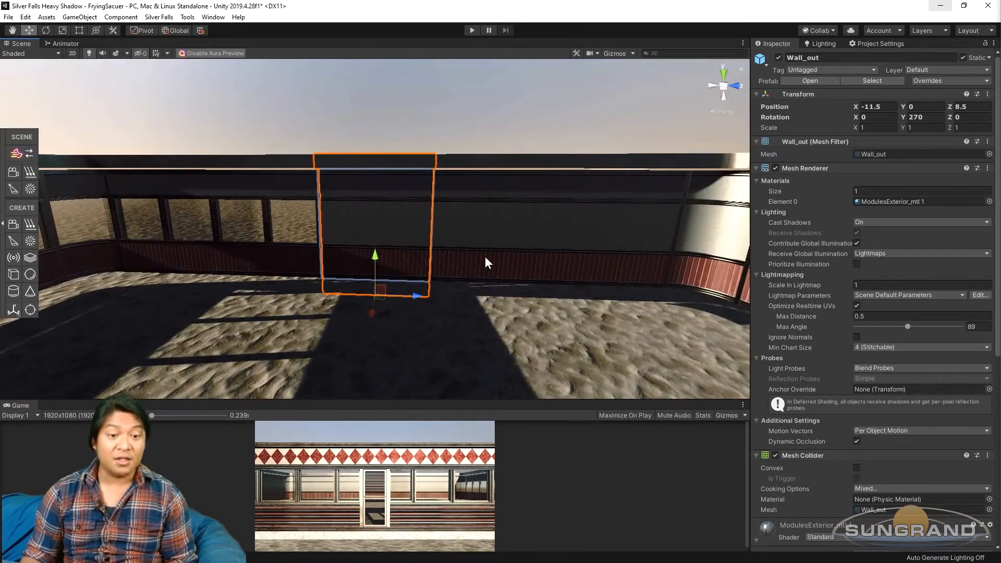
Try sliding the windowless side wall module nearest the windows along Z, and undo each move
{"action": "scroll", "coordinate": [430, 307], "scroll_direction": "up", "scroll_amount": 3}
{"action": "left_click_drag", "start_coordinate": [415, 331], "coordinate": [254, 311]}
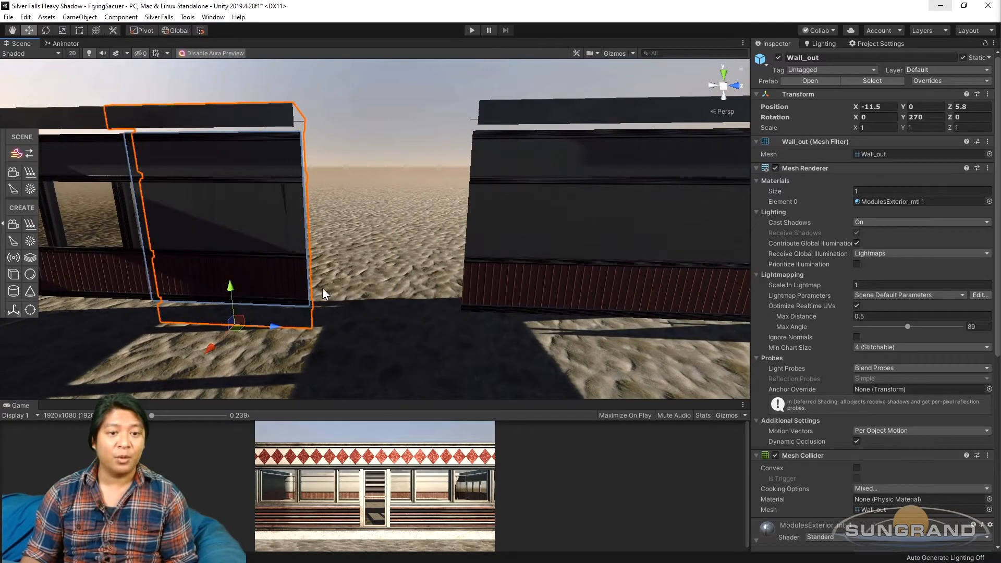
{"action": "key", "text": "ctrl+z"}
{"action": "scroll", "coordinate": [347, 269], "scroll_direction": "down", "scroll_amount": 3}
{"action": "scroll", "coordinate": [418, 275], "scroll_direction": "up", "scroll_amount": 3}
{"action": "left_click_drag", "start_coordinate": [418, 324], "coordinate": [166, 343]}
{"action": "key", "text": "f"}
{"action": "scroll", "coordinate": [166, 343], "scroll_direction": "down", "scroll_amount": 3}
{"action": "left_click_drag", "start_coordinate": [370, 288], "coordinate": [561, 255]}
{"action": "scroll", "coordinate": [527, 282], "scroll_direction": "down", "scroll_amount": 3}
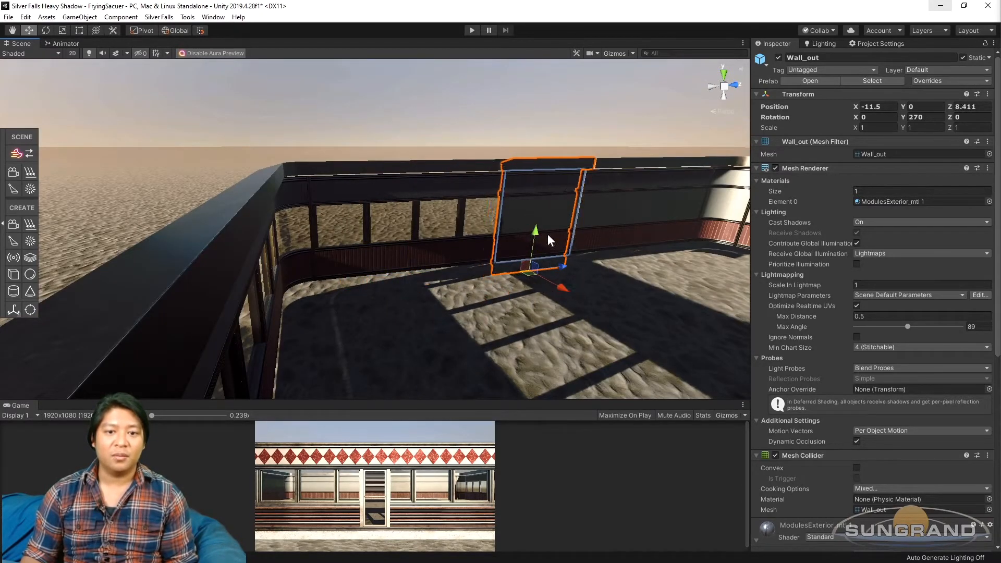
{"action": "left_click", "coordinate": [502, 116]}
{"action": "middle_click_drag", "start_coordinate": [593, 295], "coordinate": [452, 305]}
{"action": "key", "text": "ctrl+z"}
{"action": "key", "text": "ctrl+z"}
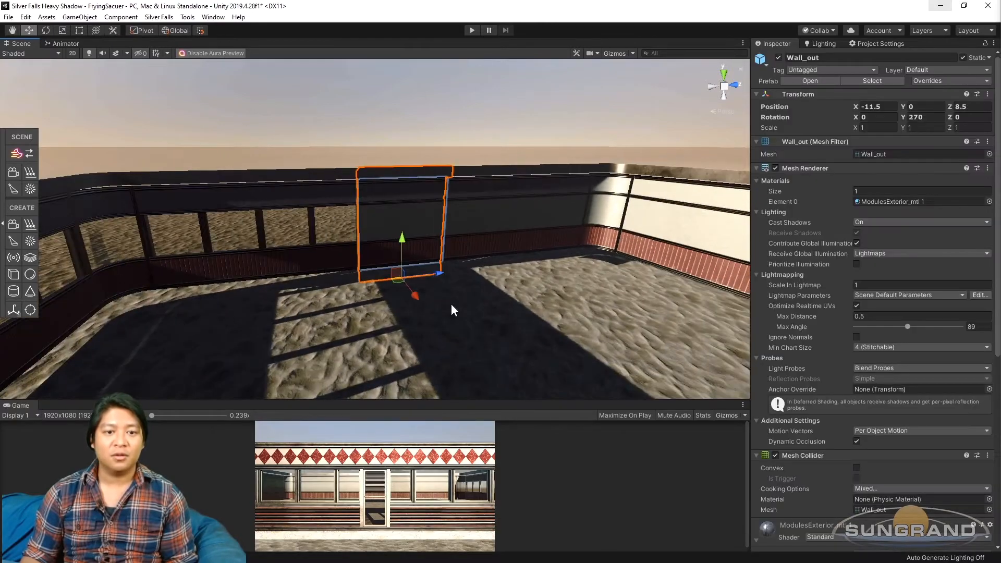
Examine the enclosed interior along the front window wall, the entrance door and the far side wall
{"action": "left_click", "coordinate": [459, 121]}
{"action": "scroll", "coordinate": [421, 274], "scroll_direction": "down", "scroll_amount": 4}
{"action": "middle_click_drag", "start_coordinate": [422, 274], "coordinate": [415, 304]}
{"action": "left_click_drag", "start_coordinate": [415, 304], "coordinate": [260, 313], "text": "alt"}
{"action": "middle_click_drag", "start_coordinate": [261, 313], "coordinate": [459, 261]}
{"action": "left_click_drag", "start_coordinate": [458, 261], "coordinate": [531, 362], "text": "alt"}
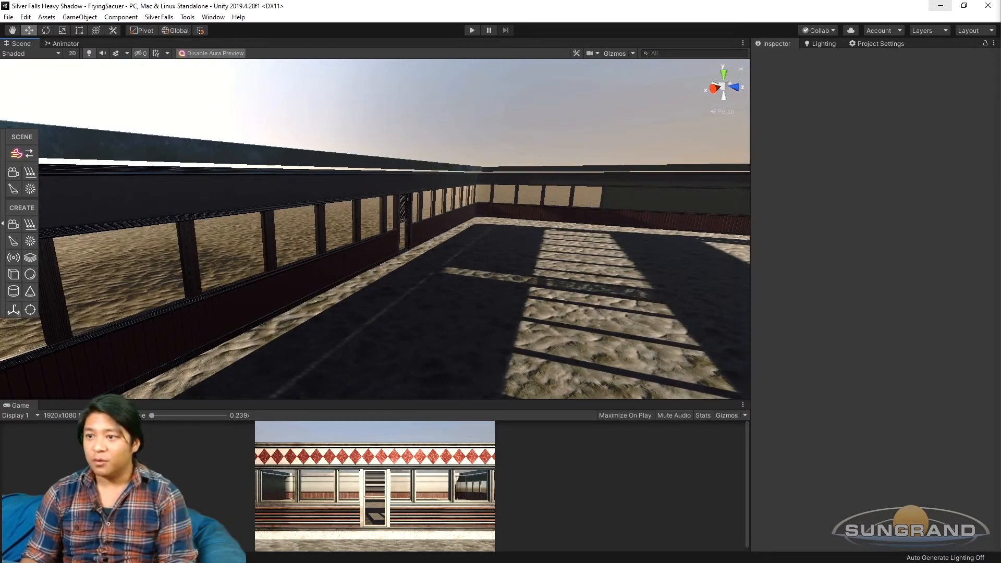
{"action": "left_click_drag", "start_coordinate": [510, 255], "coordinate": [458, 302], "text": "alt"}
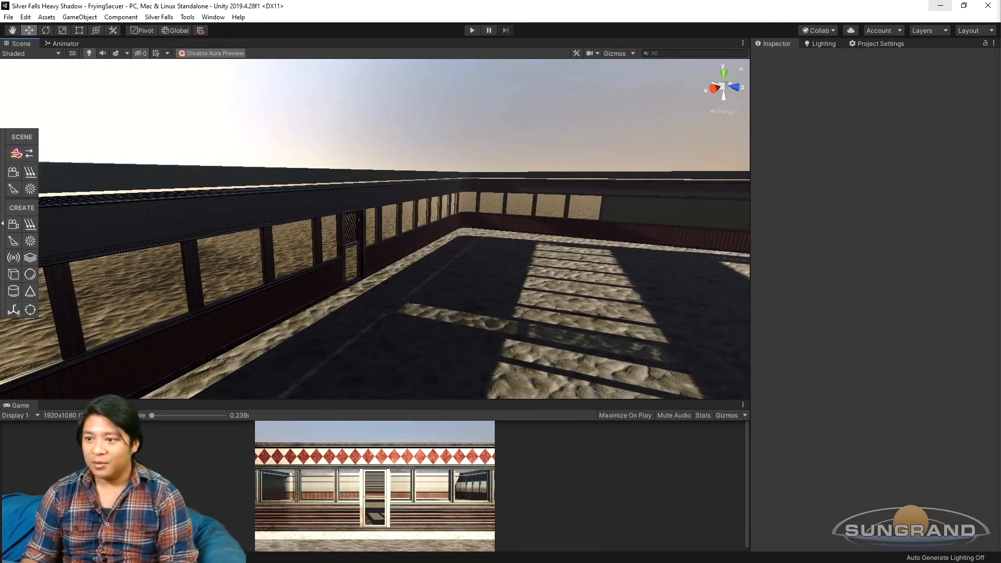
{"action": "left_click_drag", "start_coordinate": [713, 228], "coordinate": [690, 221], "text": "alt"}
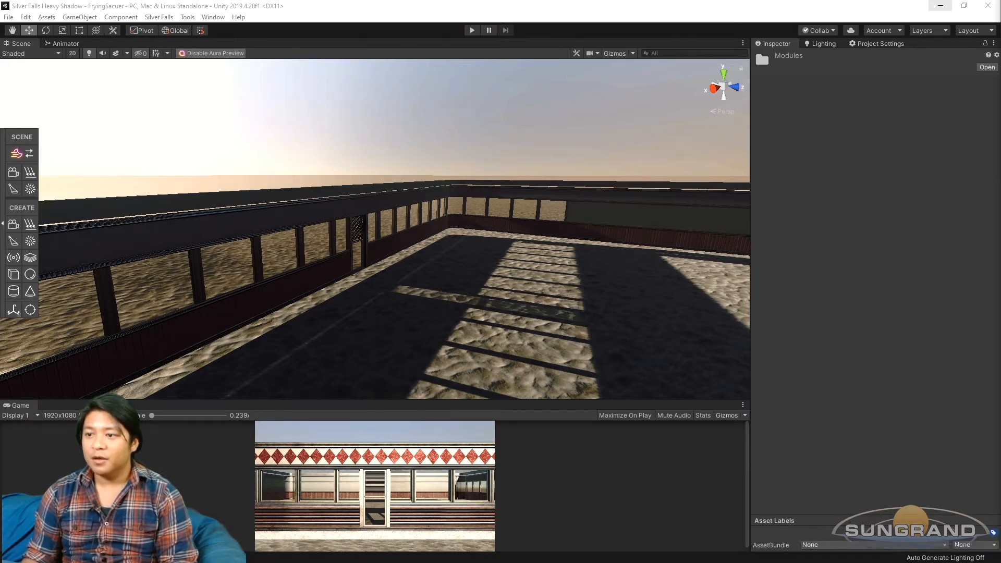
Place the Floor prefab in the scene and reset its Transform to the origin at the diner entrance
{"action": "left_click_drag", "start_coordinate": [751, 271], "coordinate": [378, 326]}
{"action": "right_click", "coordinate": [809, 96]}
{"action": "left_click", "coordinate": [831, 102]}
{"action": "key", "text": "f"}
{"action": "left_click_drag", "start_coordinate": [371, 272], "coordinate": [389, 219], "text": "alt"}
{"action": "scroll", "coordinate": [358, 251], "scroll_direction": "up", "scroll_amount": 8}
{"action": "scroll", "coordinate": [405, 243], "scroll_direction": "up", "scroll_amount": 6}
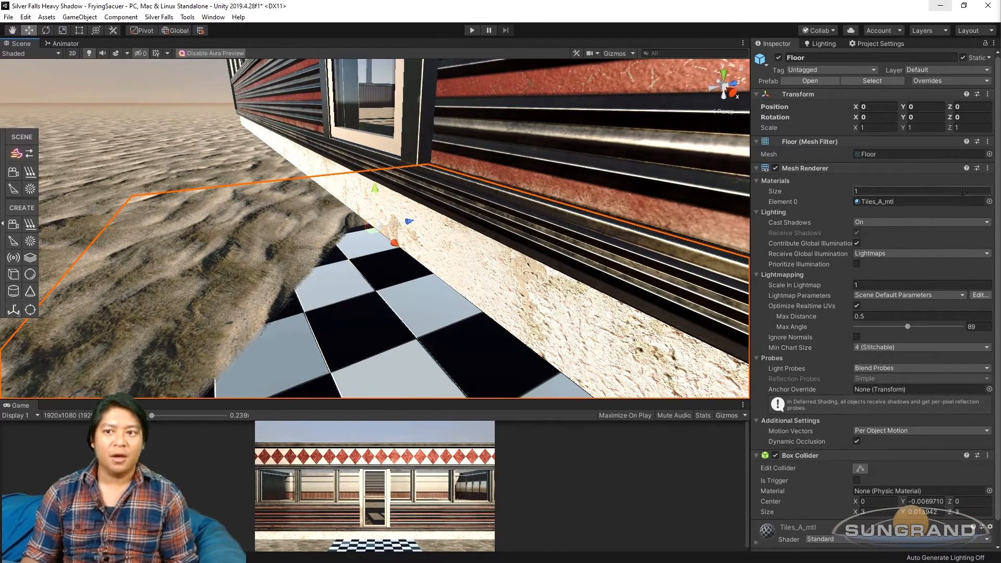
Move the checkered floor module inside the entrance by setting its Z position to 1.5, and check its front edge
{"action": "scroll", "coordinate": [489, 215], "scroll_direction": "down", "scroll_amount": 5}
{"action": "scroll", "coordinate": [489, 215], "scroll_direction": "down", "scroll_amount": 2}
{"action": "left_click", "coordinate": [966, 107]}
{"action": "type", "text": "0.5"}
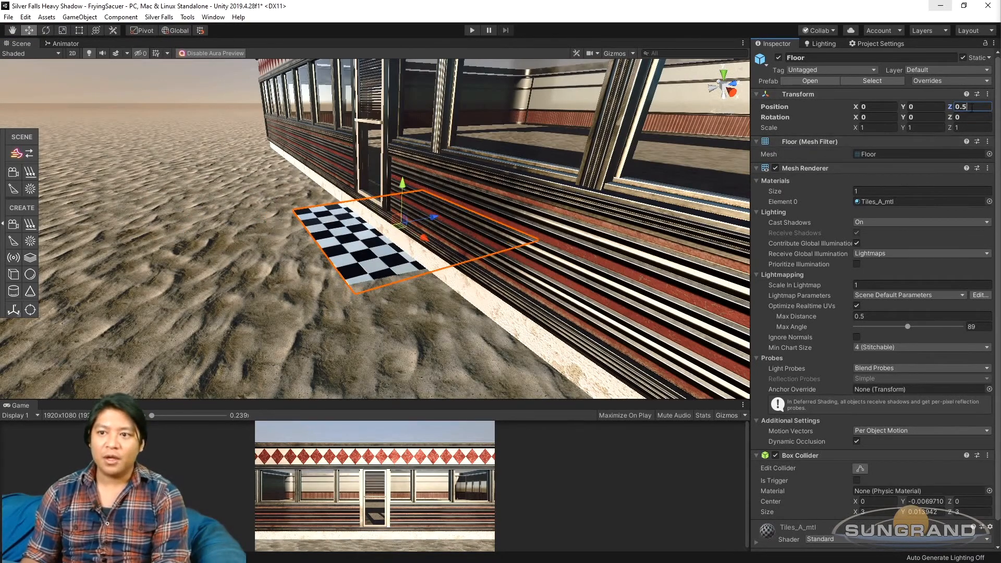
{"action": "type", "text": "1"}
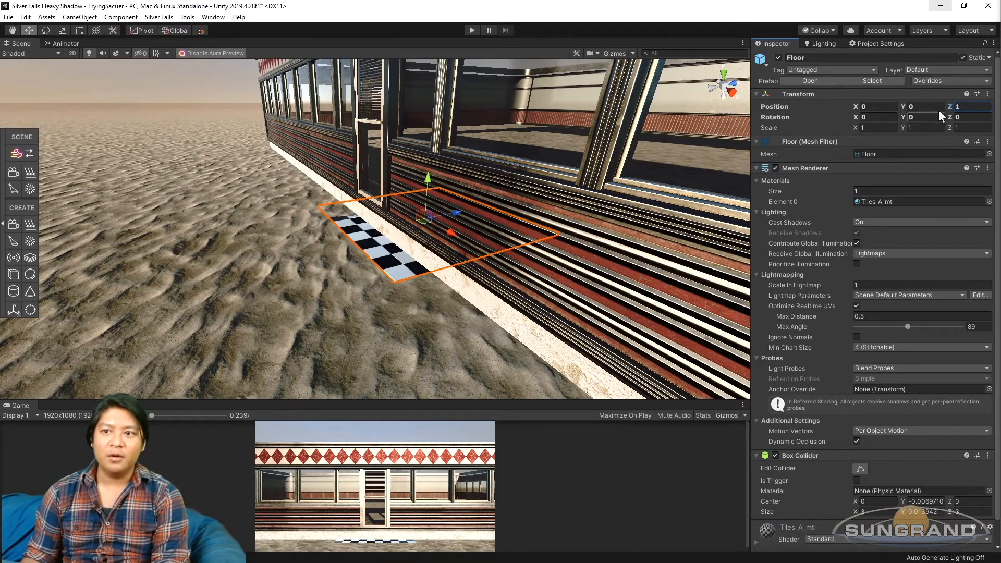
{"action": "type", "text": ".5"}
{"action": "scroll", "coordinate": [530, 237], "scroll_direction": "up", "scroll_amount": 4}
{"action": "left_click_drag", "start_coordinate": [529, 237], "coordinate": [464, 253], "text": "alt"}
{"action": "scroll", "coordinate": [464, 252], "scroll_direction": "up", "scroll_amount": 3}
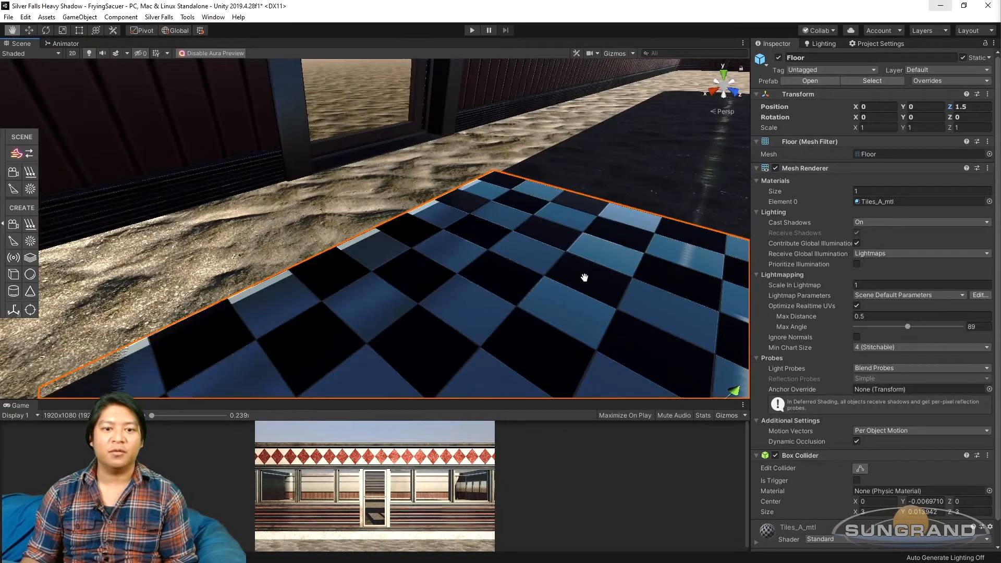
{"action": "left_click_drag", "start_coordinate": [585, 277], "coordinate": [509, 262], "text": "alt"}
{"action": "scroll", "coordinate": [509, 262], "scroll_direction": "down", "scroll_amount": 3}
{"action": "scroll", "coordinate": [814, 375], "scroll_direction": "down", "scroll_amount": 3}
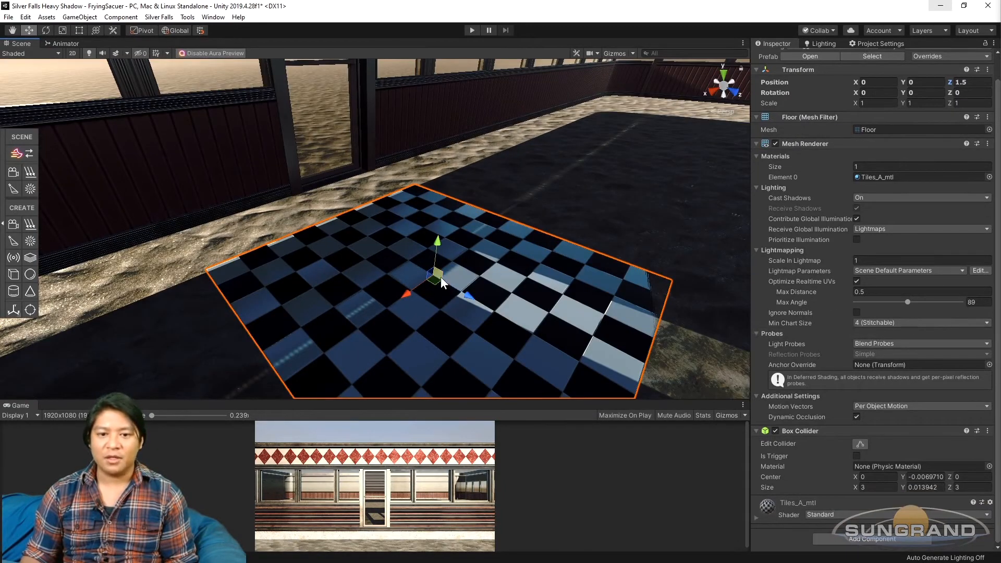
Raise the floor module to the entrance level and set its Y position to 0.5
{"action": "scroll", "coordinate": [933, 104], "scroll_direction": "up", "scroll_amount": 3}
{"action": "left_click_drag", "start_coordinate": [437, 248], "coordinate": [451, 206]}
{"action": "scroll", "coordinate": [435, 220], "scroll_direction": "up", "scroll_amount": 4}
{"action": "left_click_drag", "start_coordinate": [292, 247], "coordinate": [506, 208], "text": "alt"}
{"action": "scroll", "coordinate": [436, 213], "scroll_direction": "down", "scroll_amount": 5}
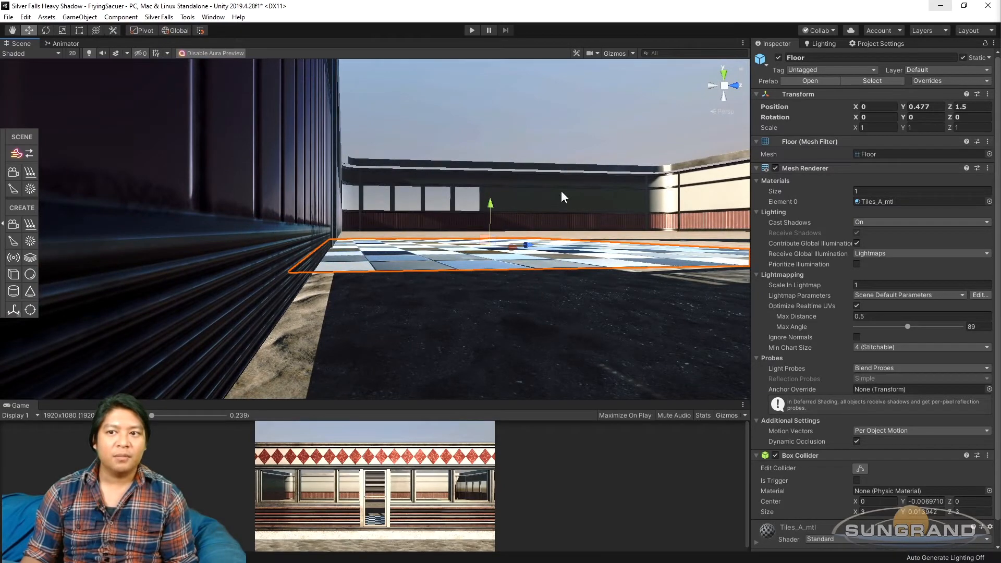
{"action": "left_click", "coordinate": [917, 108]}
{"action": "type", "text": "0.5"}
Check the raised floor module's placement by the entrance from several angles, and save the scene
{"action": "left_click_drag", "start_coordinate": [466, 219], "coordinate": [323, 307], "text": "alt"}
{"action": "scroll", "coordinate": [323, 307], "scroll_direction": "down", "scroll_amount": 6}
{"action": "left_click_drag", "start_coordinate": [355, 270], "coordinate": [356, 172], "text": "alt"}
{"action": "left_click", "coordinate": [355, 171]}
{"action": "scroll", "coordinate": [365, 235], "scroll_direction": "up", "scroll_amount": 3}
{"action": "middle_click_drag", "start_coordinate": [380, 313], "coordinate": [449, 272]}
{"action": "left_click", "coordinate": [417, 274]}
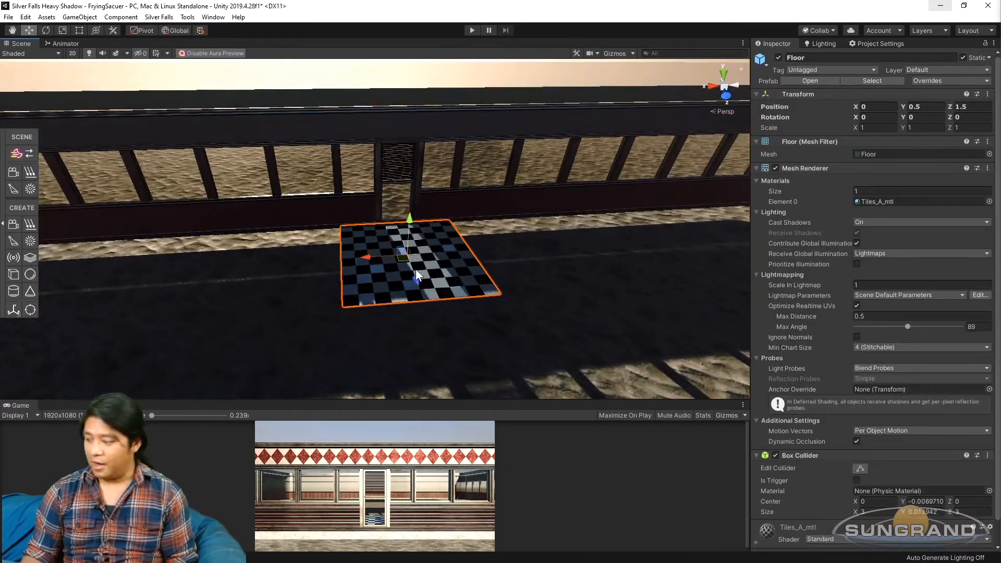
{"action": "left_click_drag", "start_coordinate": [367, 281], "coordinate": [480, 314], "text": "alt"}
{"action": "key", "text": "ctrl+s"}
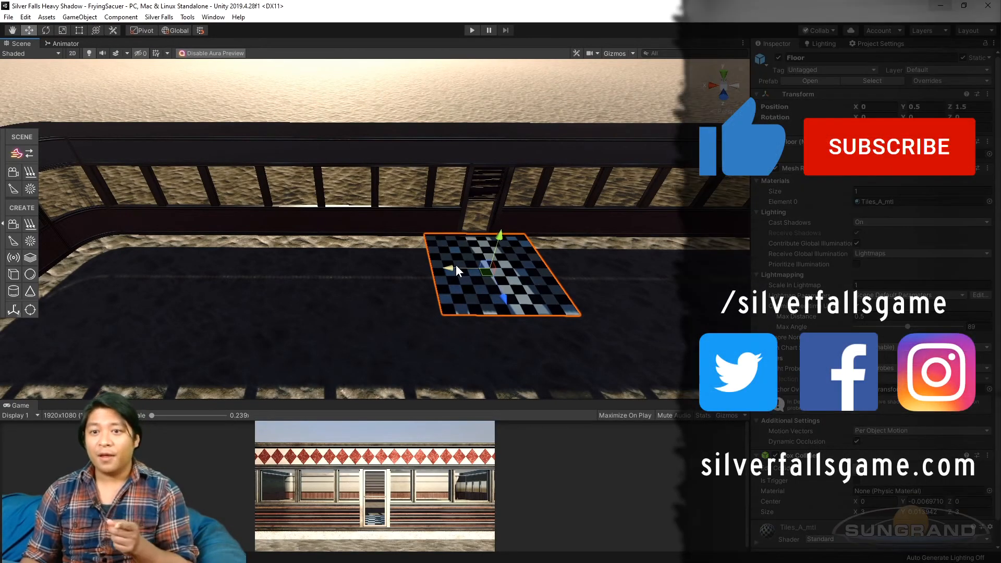
{"action": "left_click_drag", "start_coordinate": [452, 256], "coordinate": [402, 305], "text": "alt"}
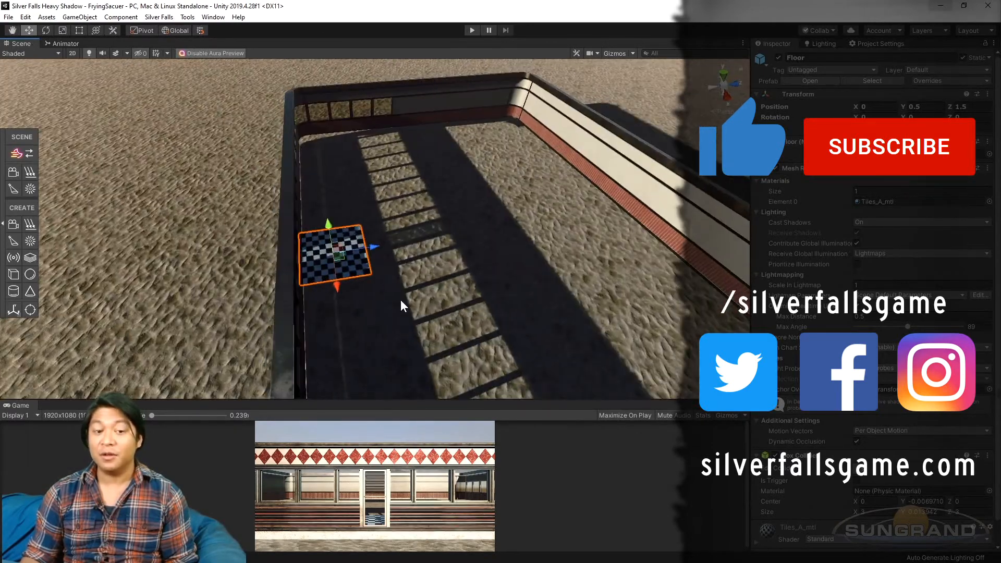